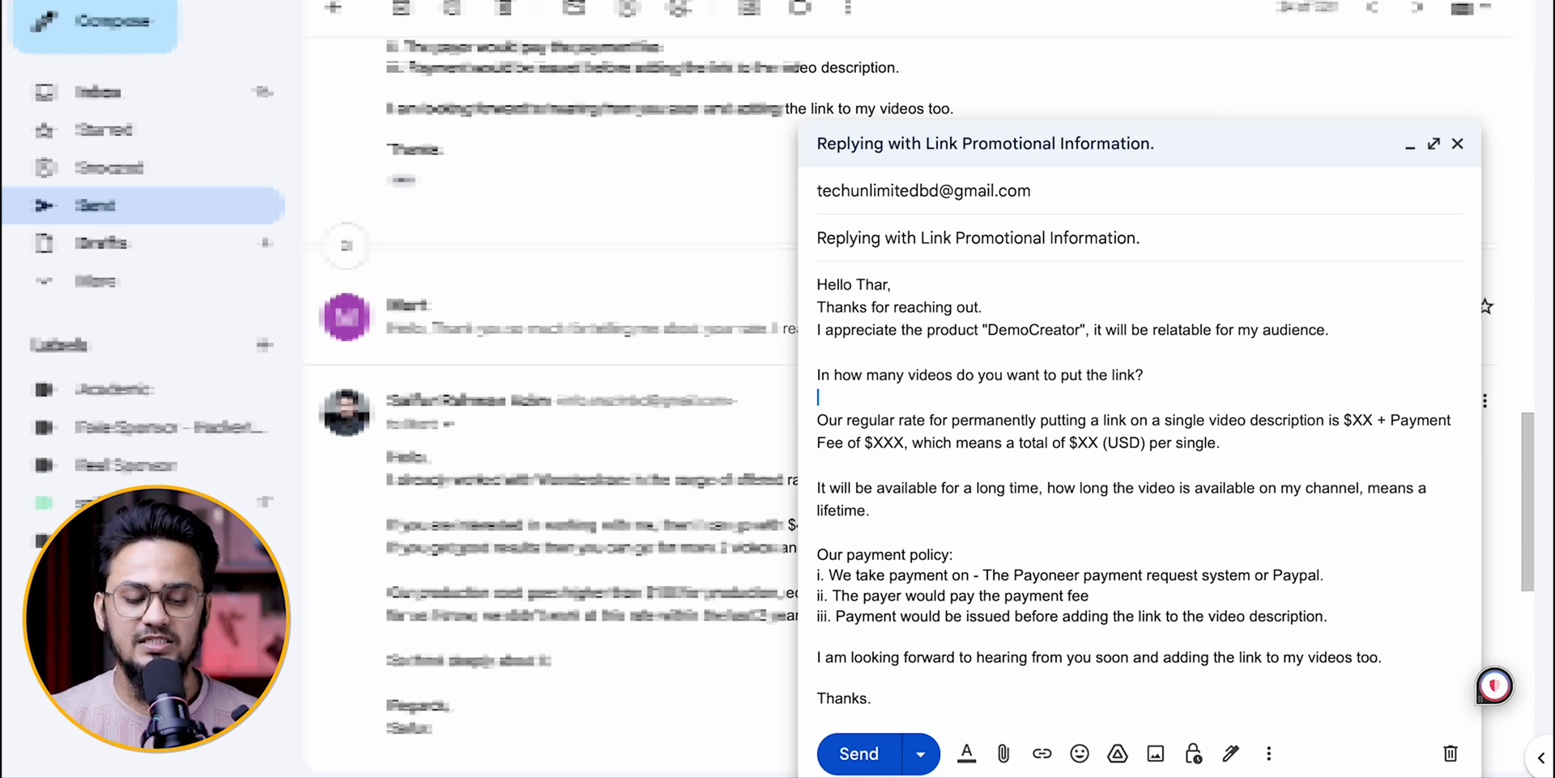
# Step: Open the inbox and examine the sender, recipient, Cc and Bcc fields of the reply draft
pyautogui.click(114, 99)
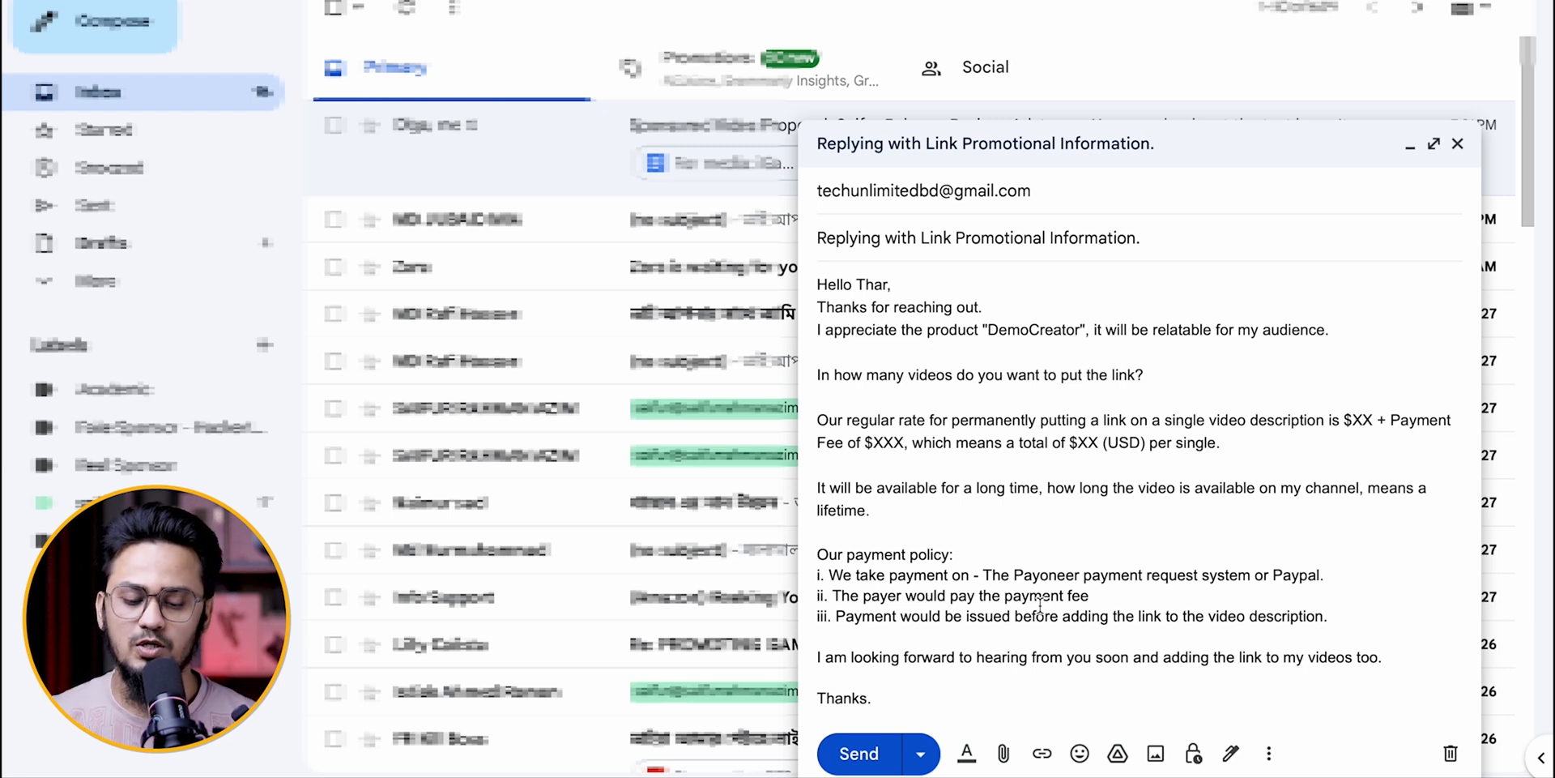
pyautogui.click(1211, 394)
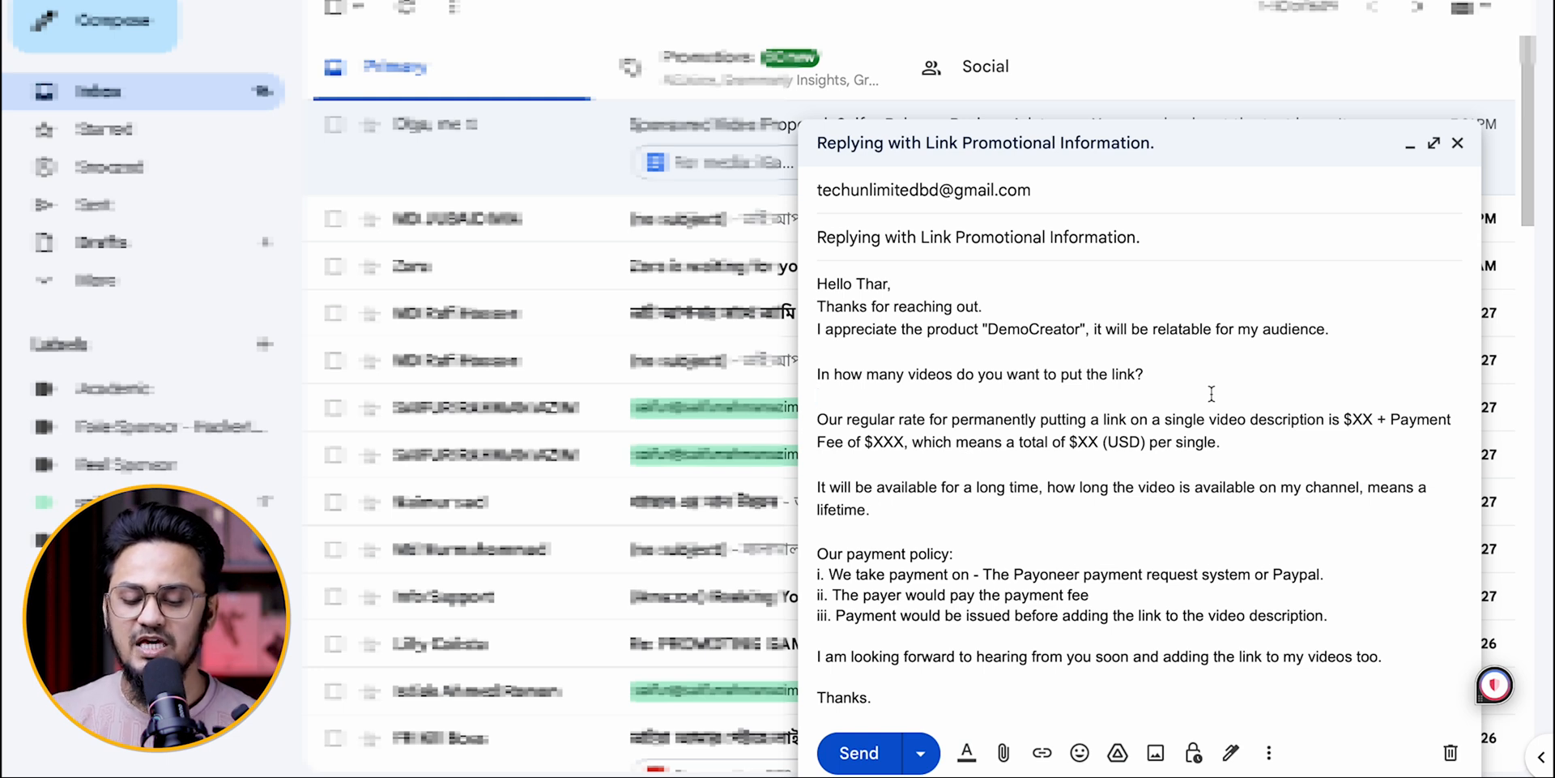
pyautogui.click(1242, 202)
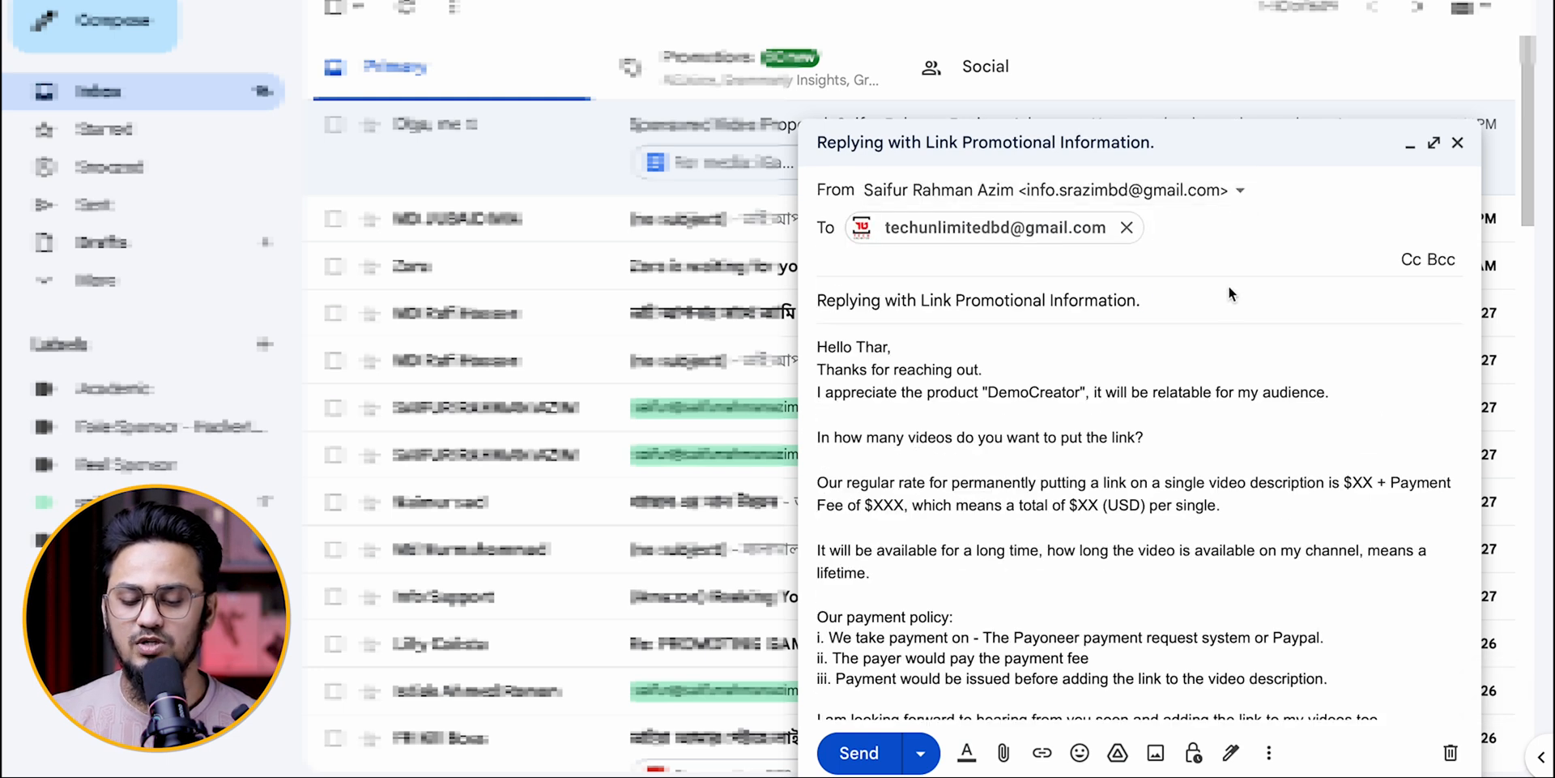
pyautogui.click(1229, 288)
pyautogui.click(1229, 391)
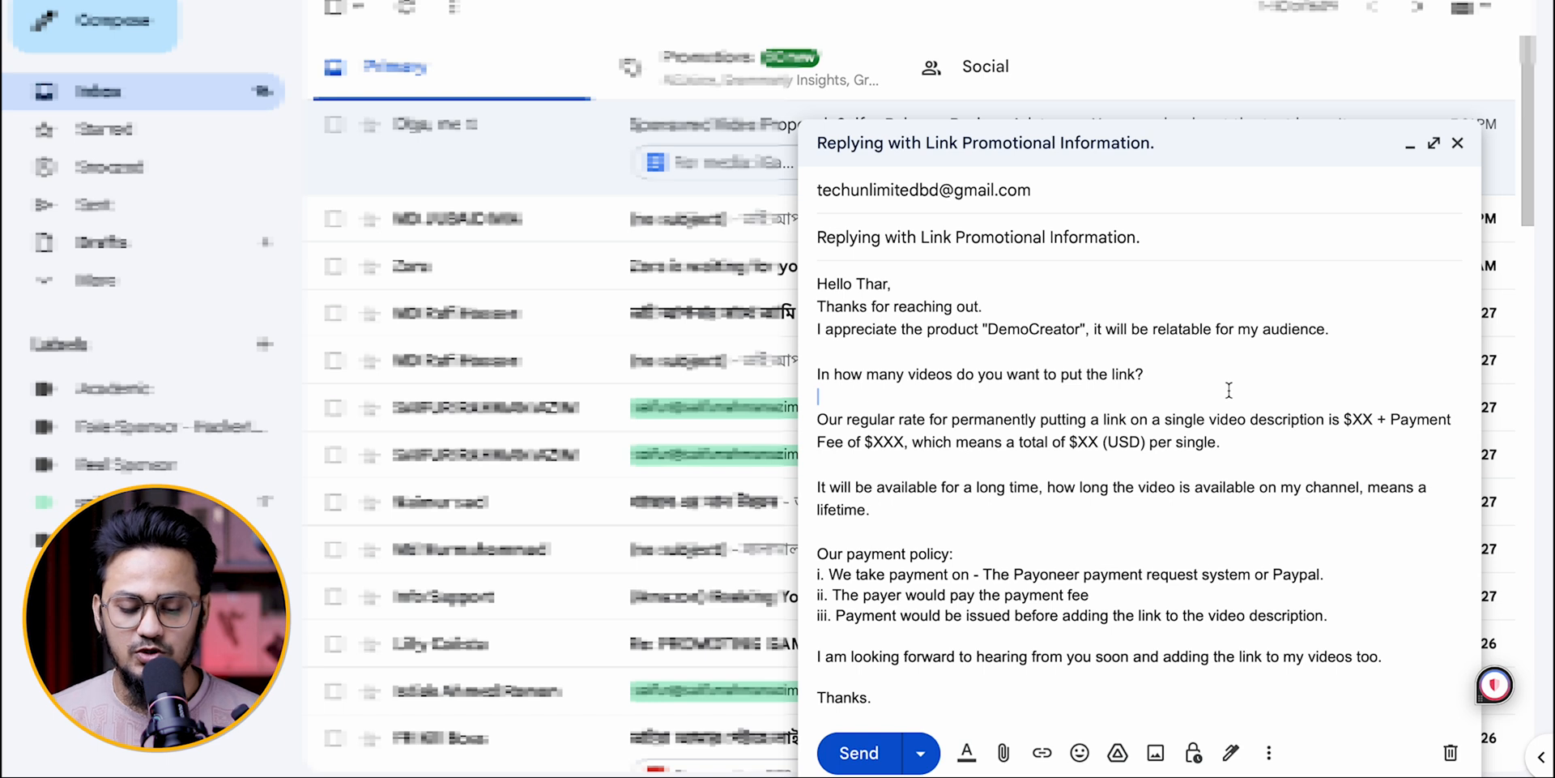
pyautogui.click(1154, 303)
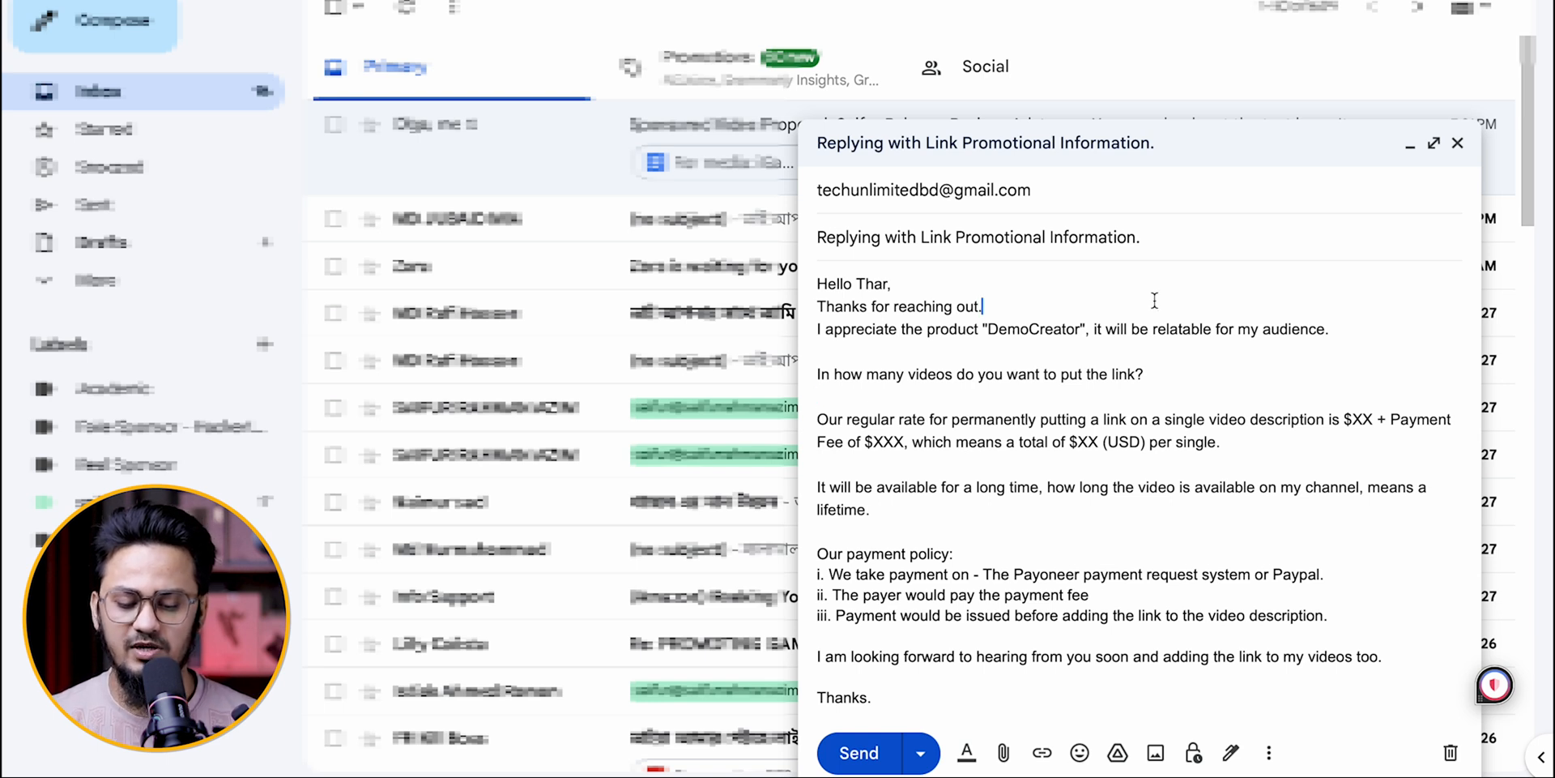
pyautogui.click(1146, 198)
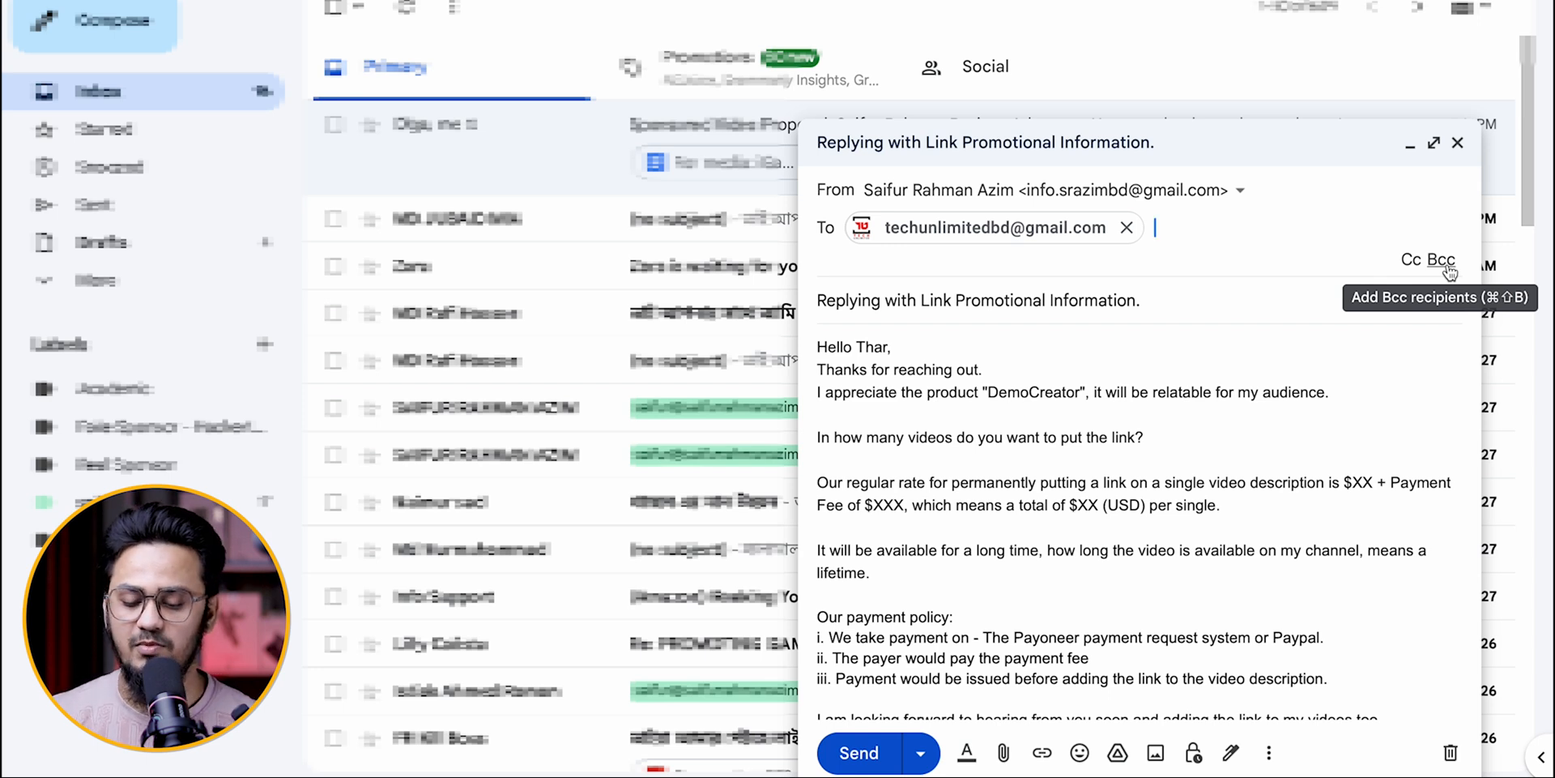
pyautogui.click(1230, 280)
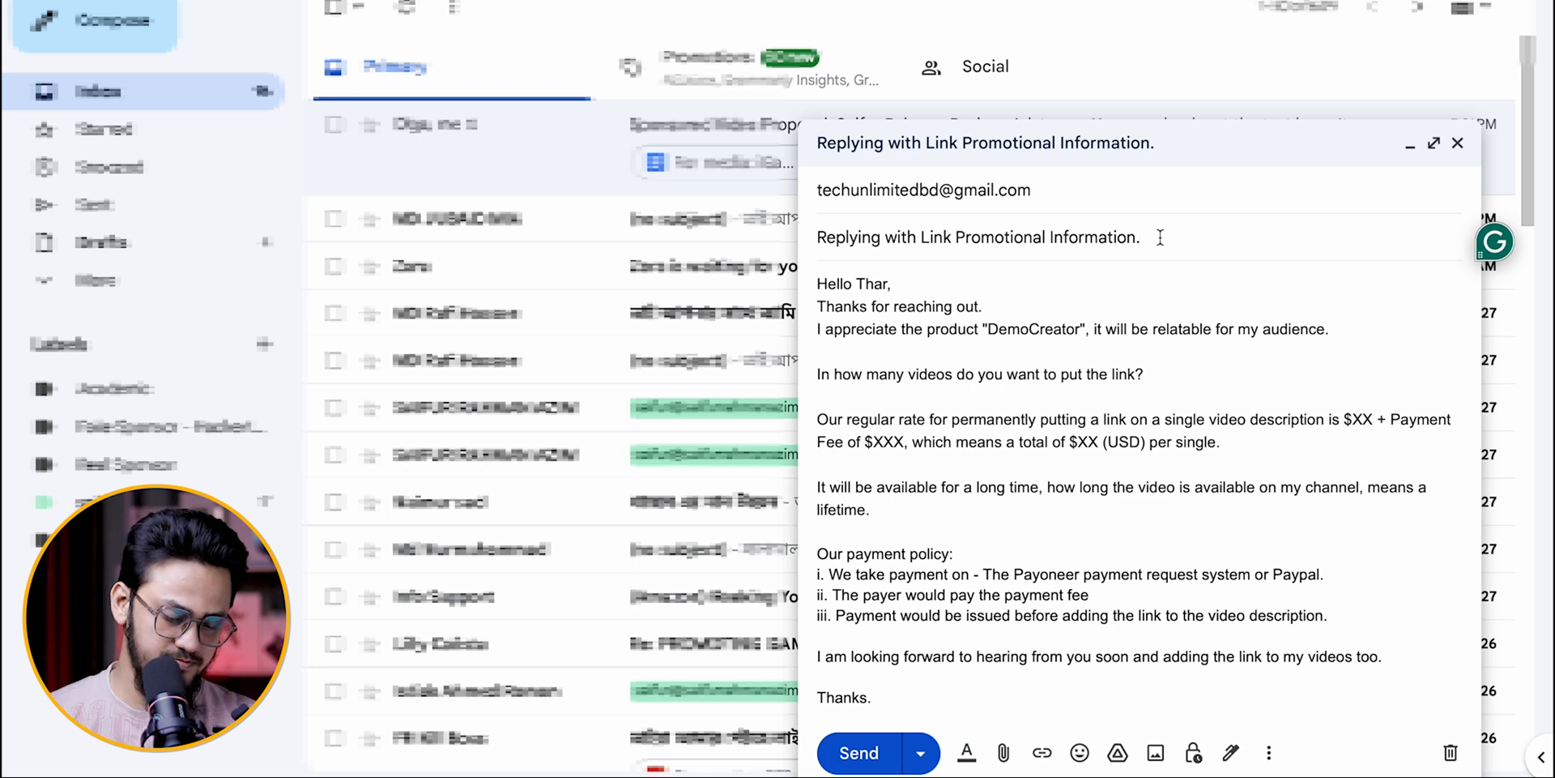
# Step: Clear the draft's subject line, undo the deletion and return to the message body
pyautogui.hotkey('ctrl', 'a')
pyautogui.press('BackSpace')
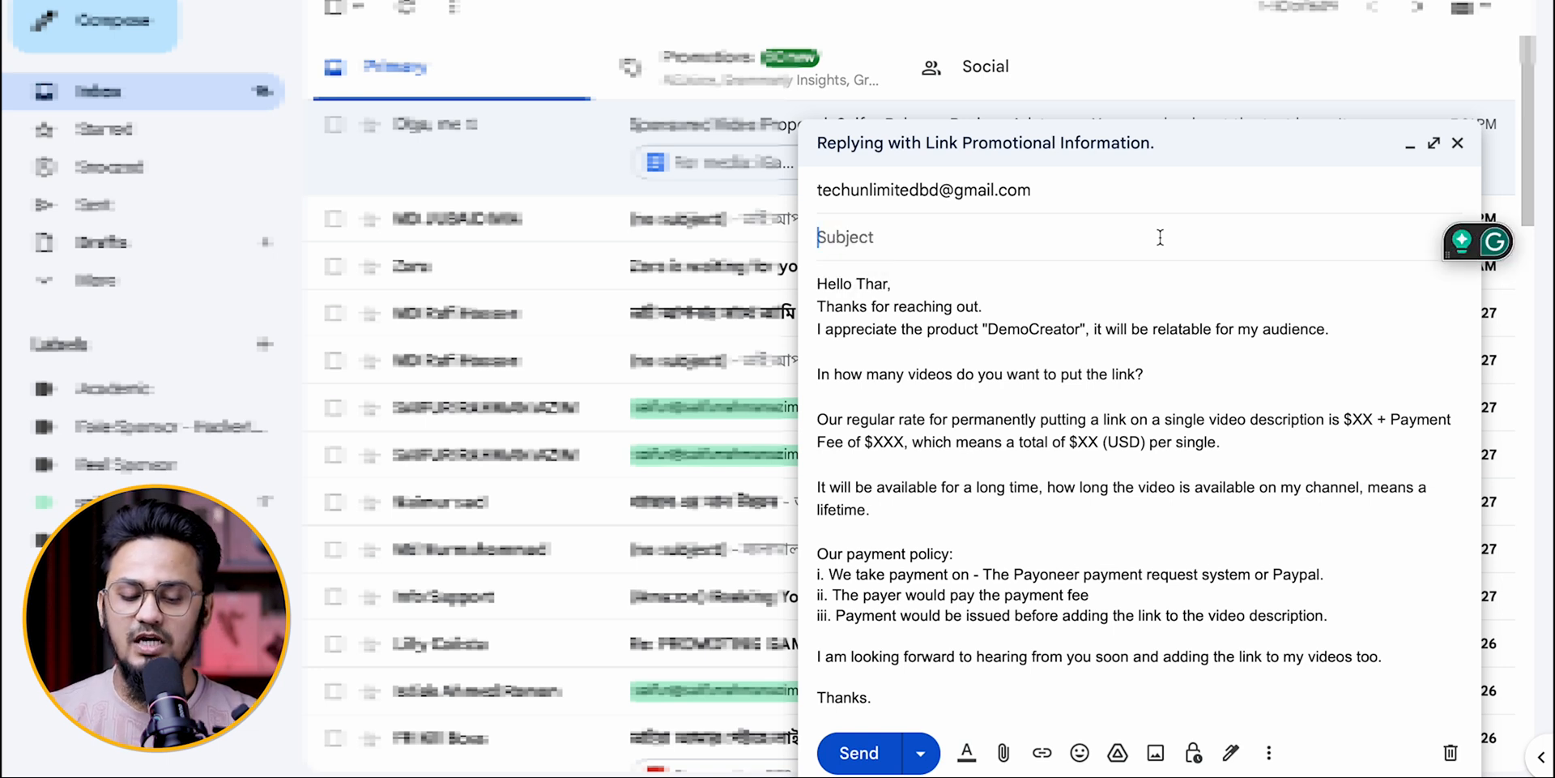
pyautogui.hotkey('ctrl', 'z')
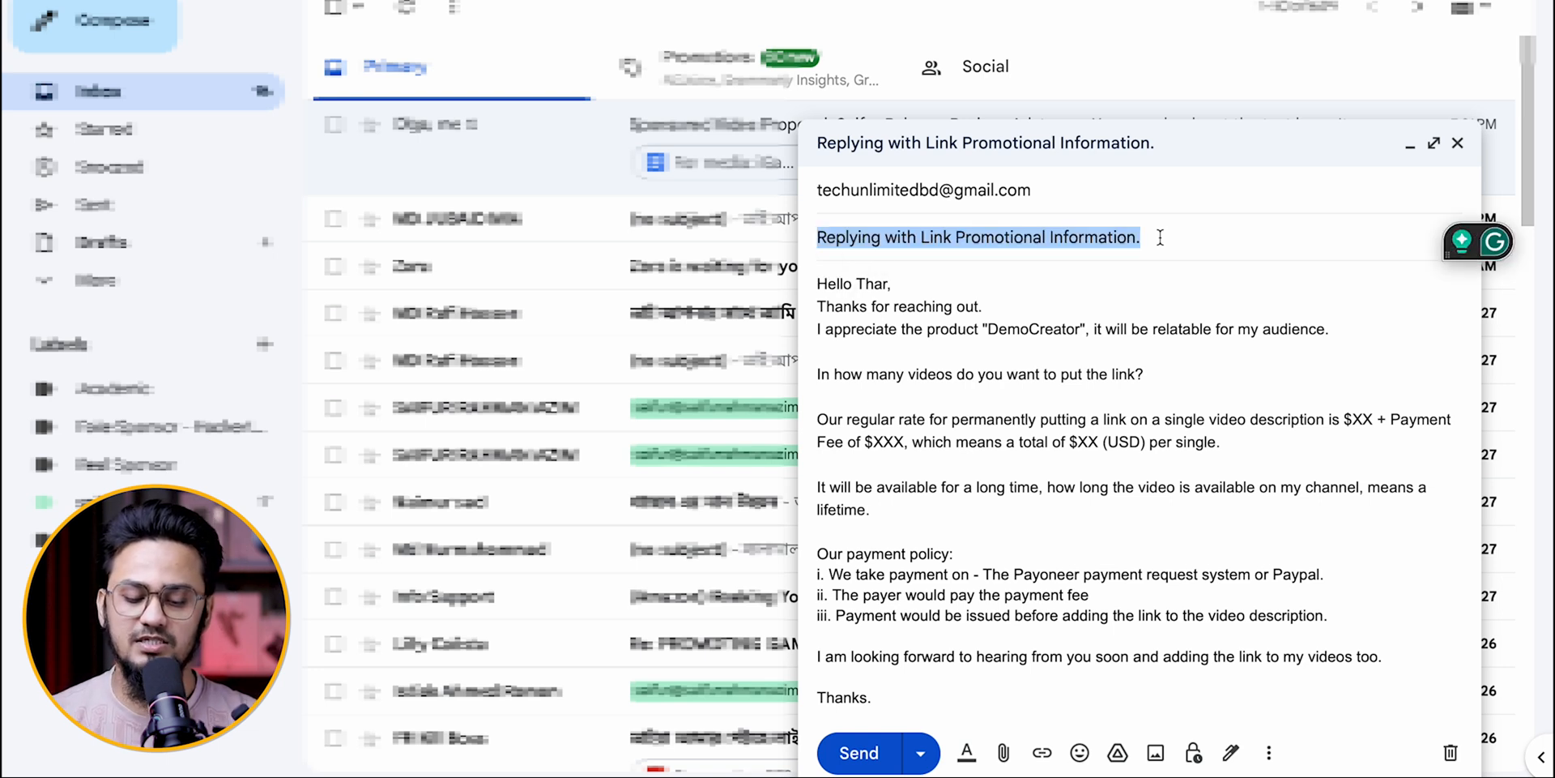
pyautogui.press('Right')
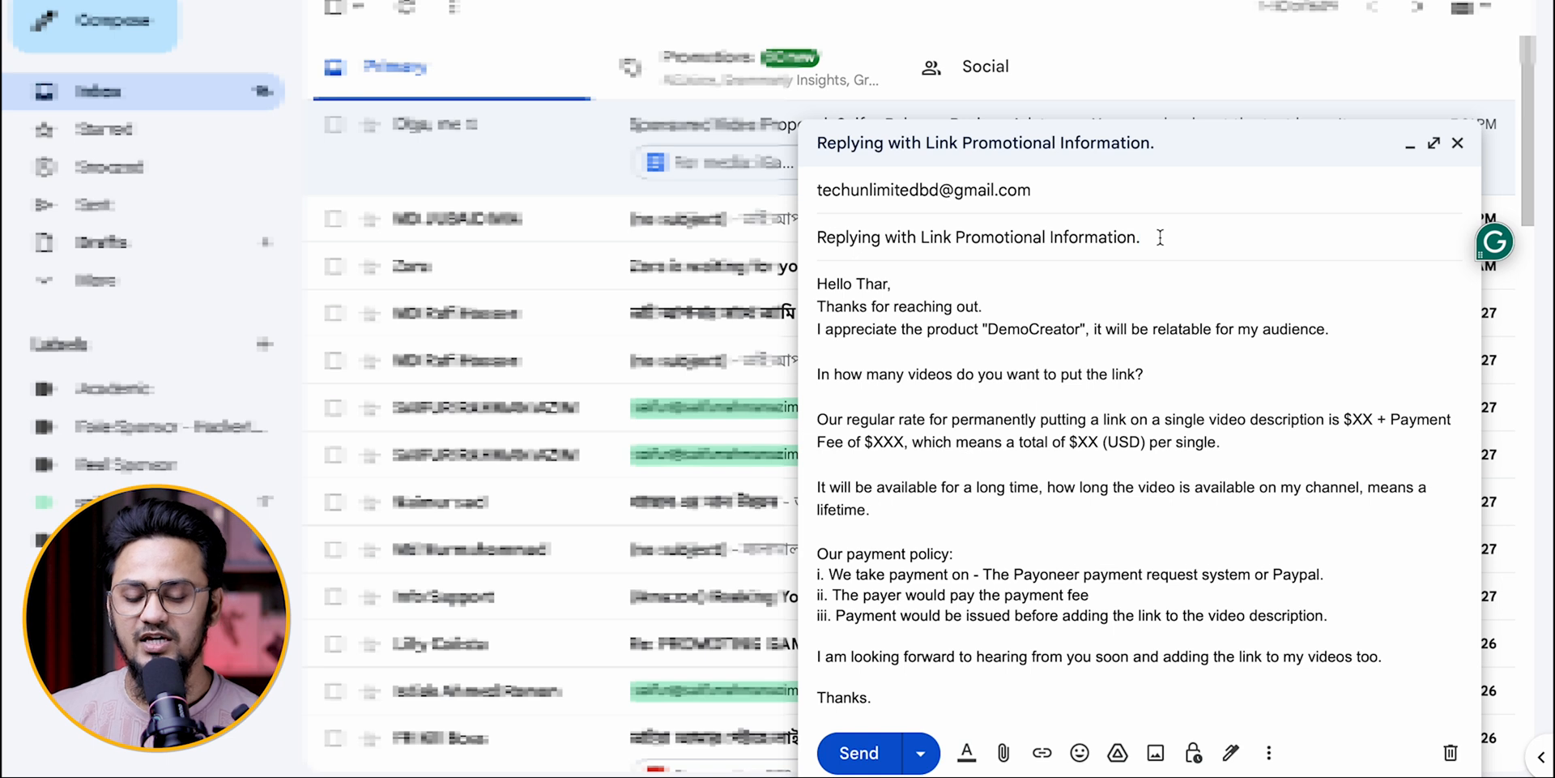
pyautogui.press('Tab')
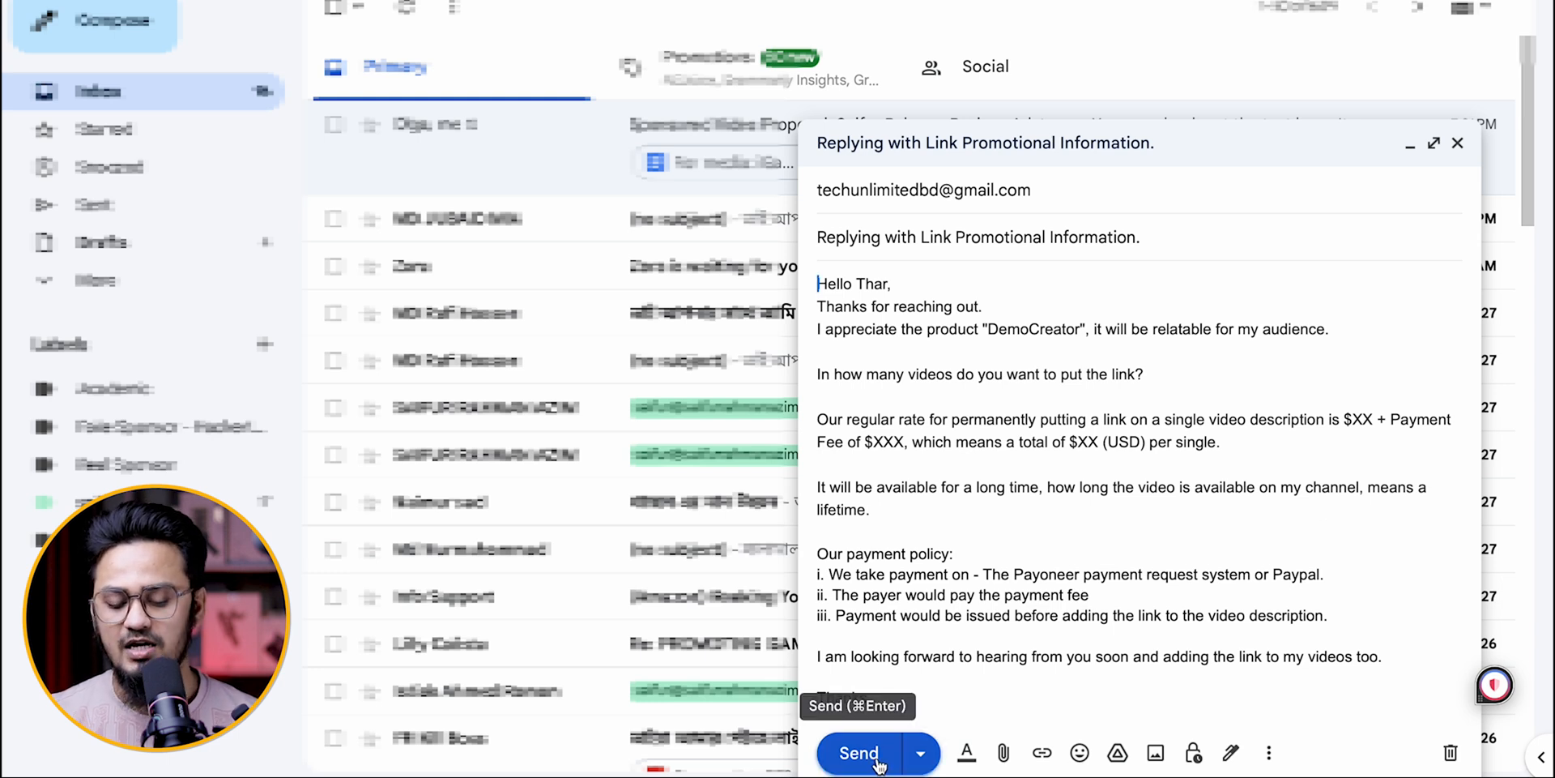
pyautogui.click(1003, 755)
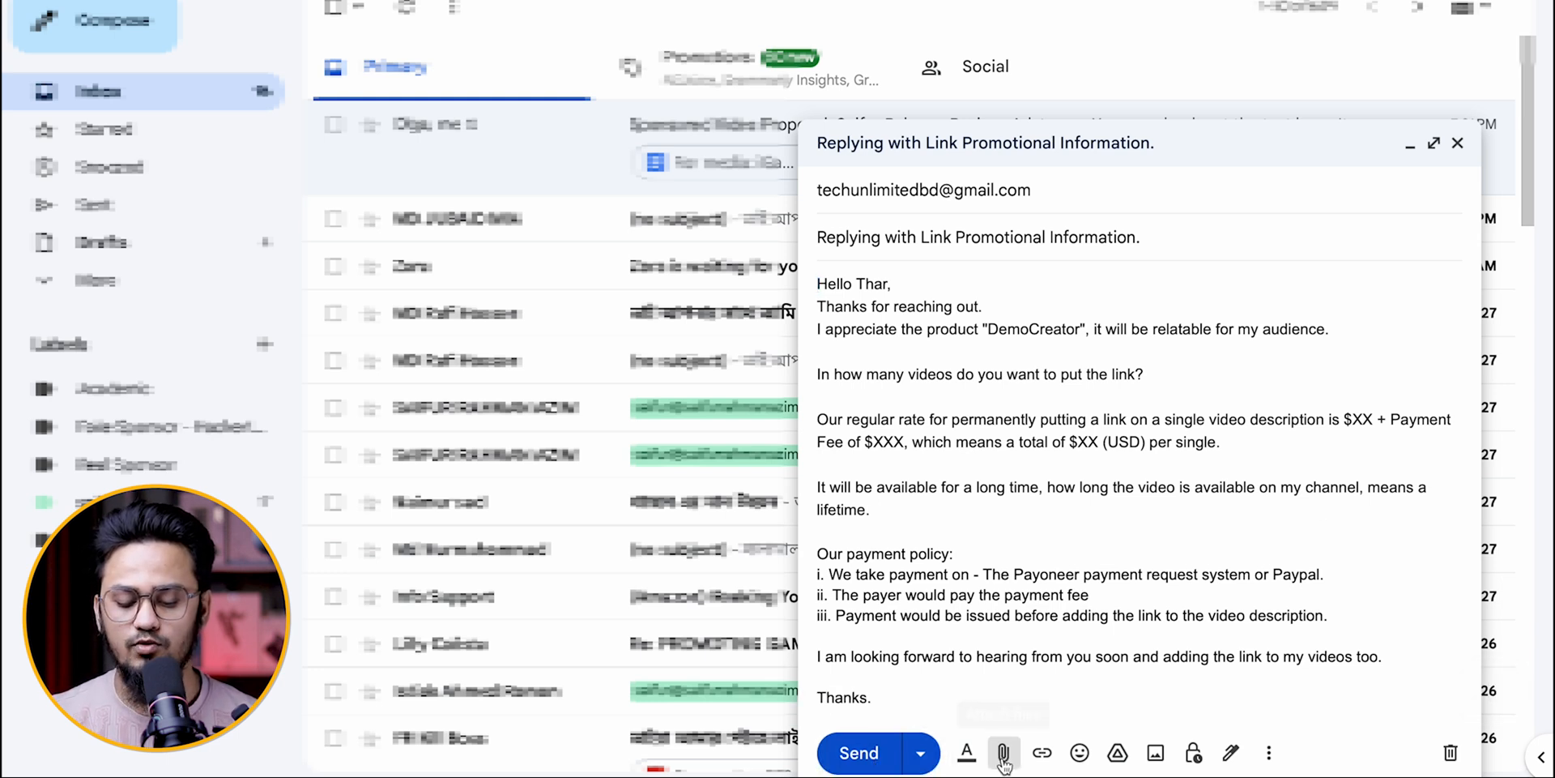
pyautogui.click(1092, 539)
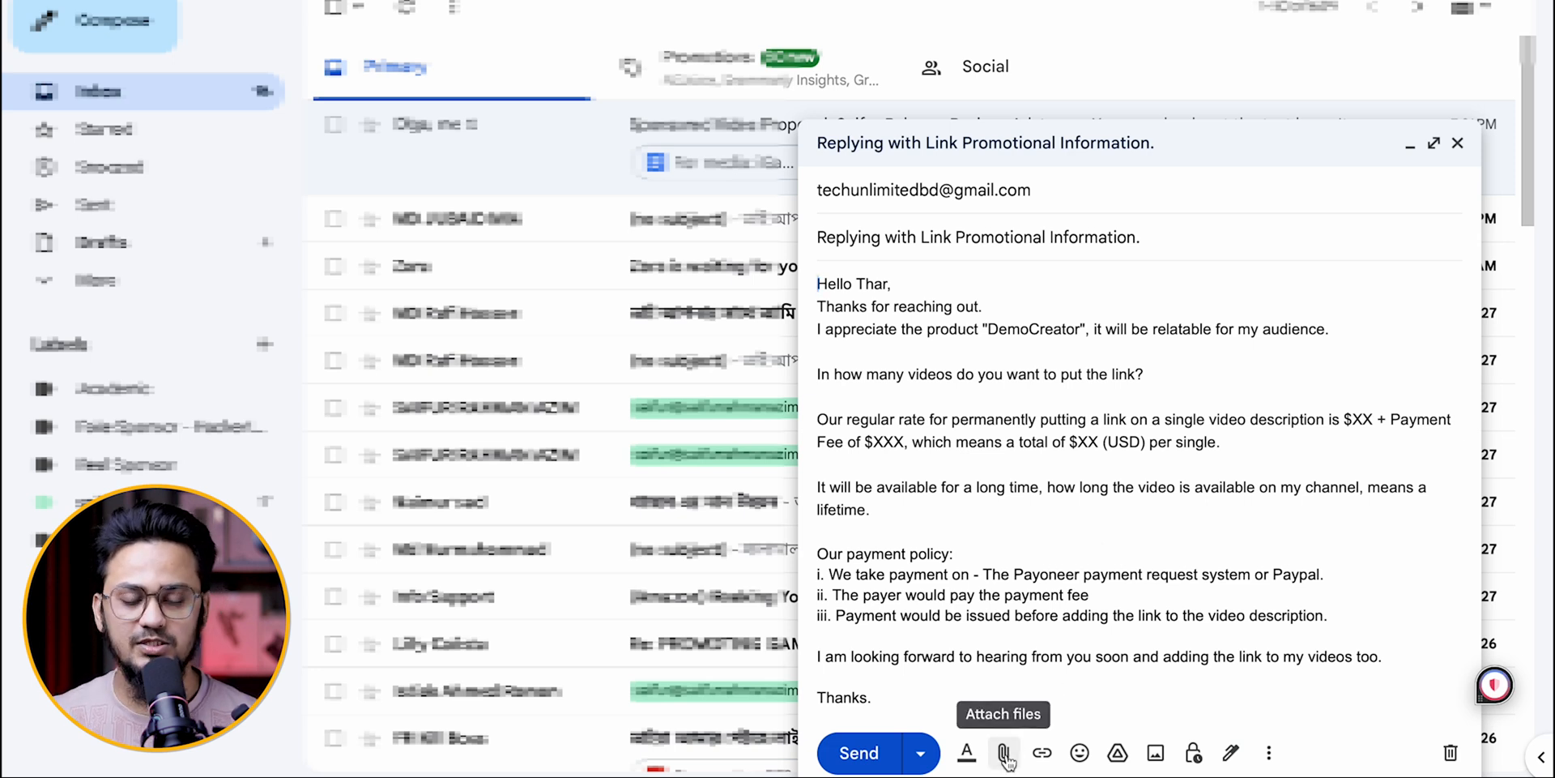
pyautogui.click(1035, 459)
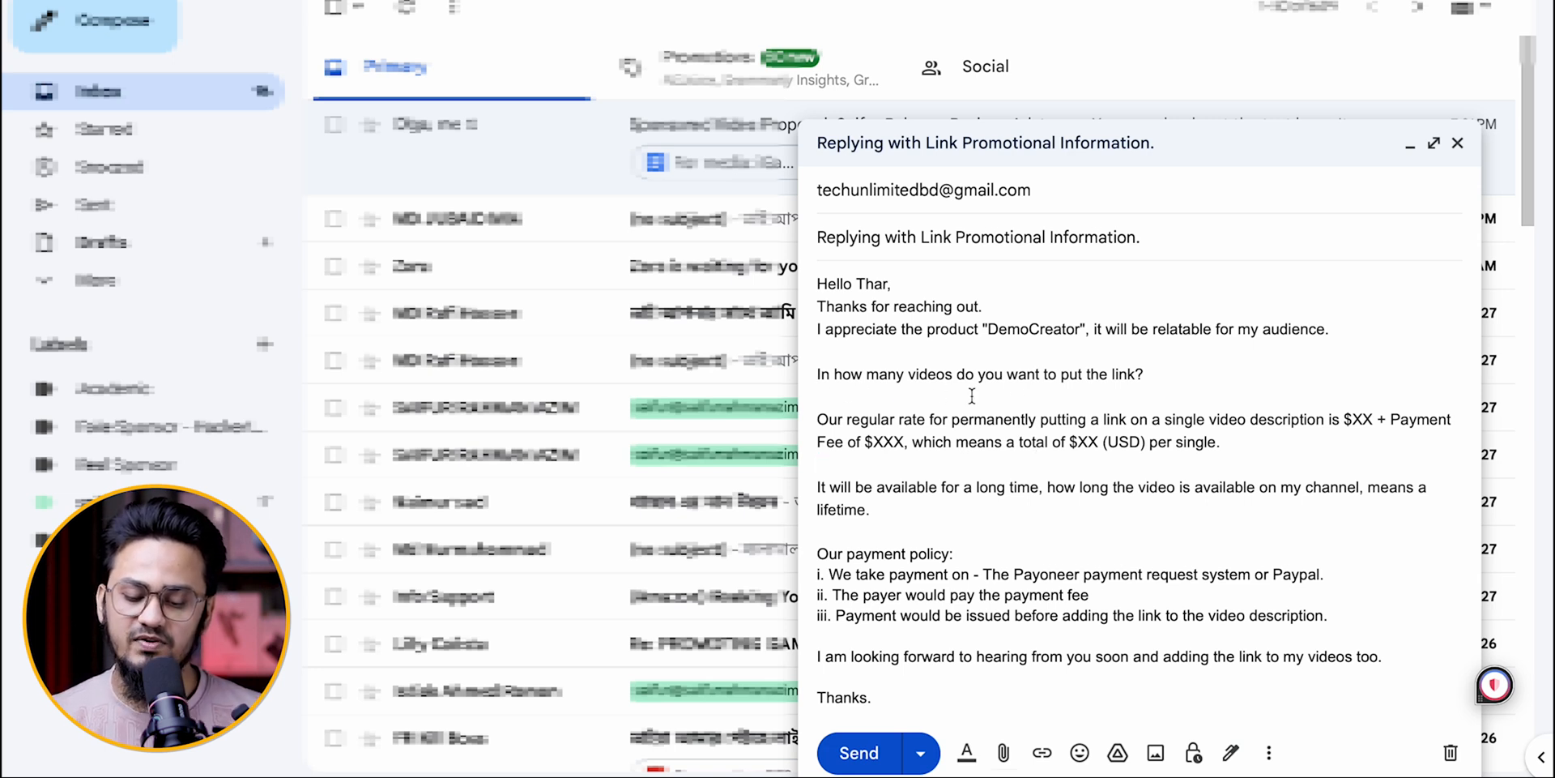
# Step: Make the question "In how many videos do you want to put the link?" bold in the message body
pyautogui.moveTo(1158, 375); pyautogui.dragTo(818, 381)
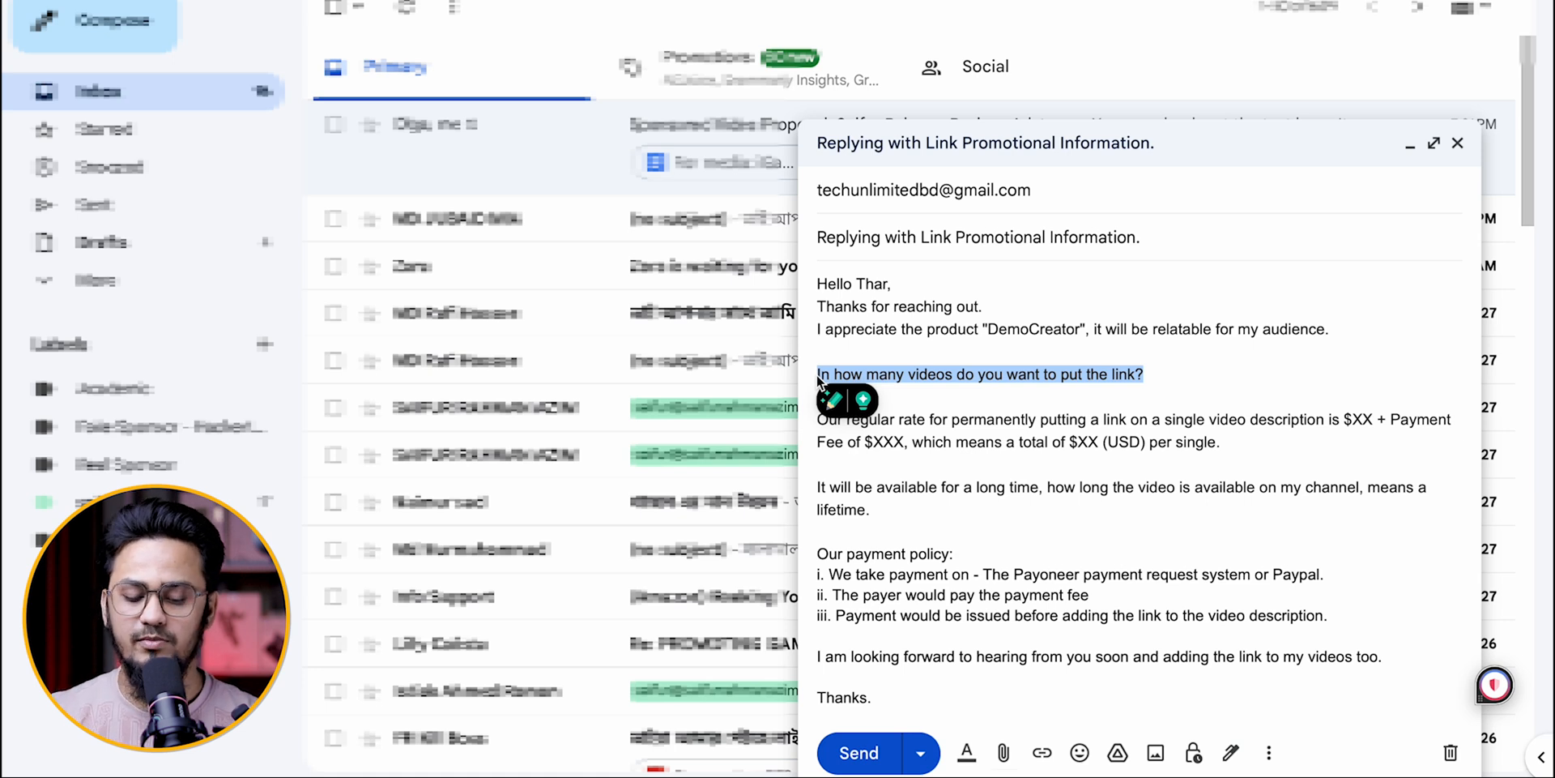
pyautogui.moveTo(818, 381); pyautogui.dragTo(818, 357)
pyautogui.click(1165, 348)
pyautogui.moveTo(1153, 372); pyautogui.dragTo(813, 374)
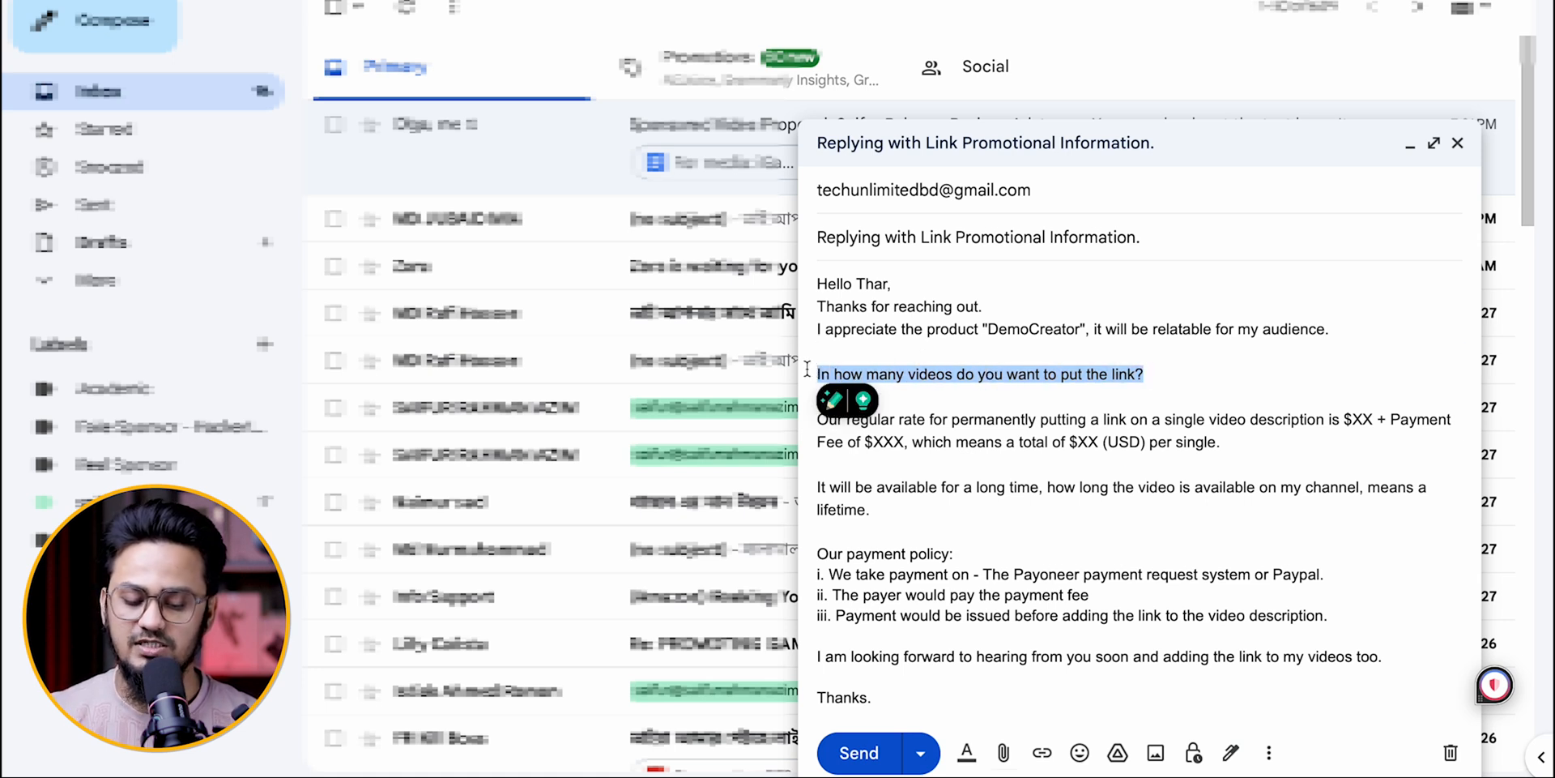
pyautogui.hotkey('ctrl', 'b')
pyautogui.click(1157, 403)
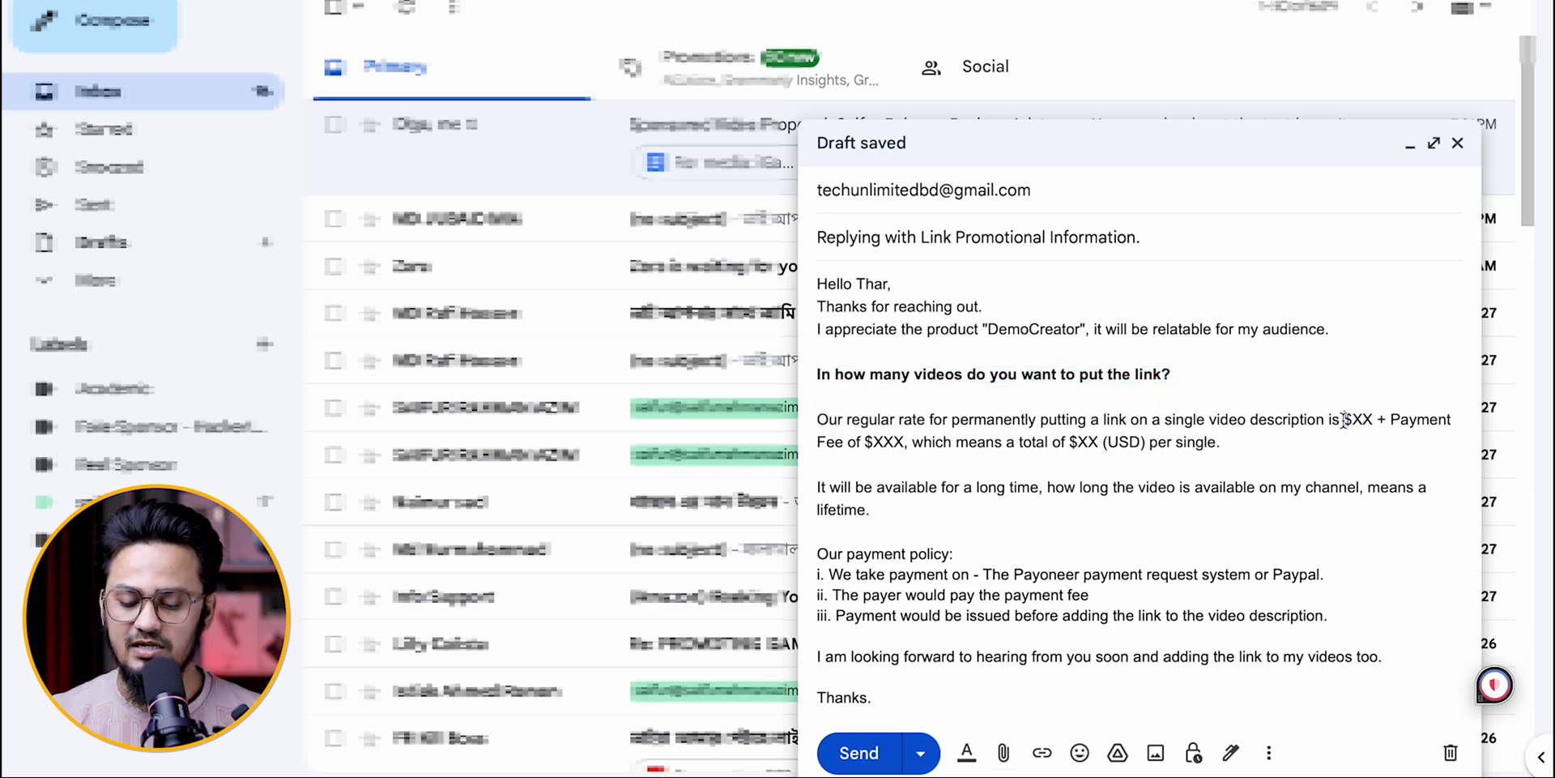
# Step: Make "$XX" and "Fee of $XXX" bold in the paragraph about the regular rate
pyautogui.moveTo(1342, 421); pyautogui.dragTo(1375, 426)
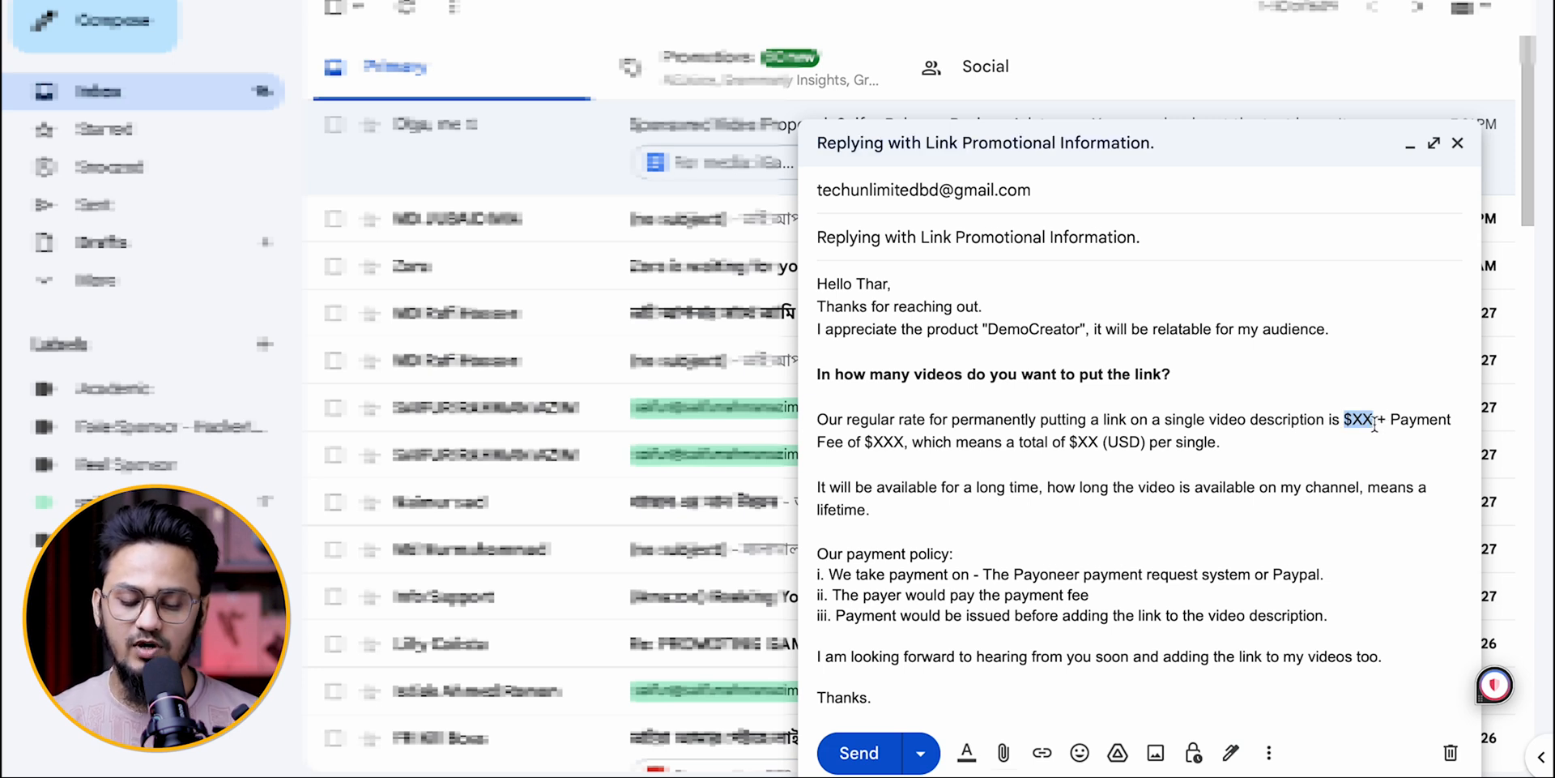
pyautogui.hotkey('ctrl', 'b')
pyautogui.click(1291, 436)
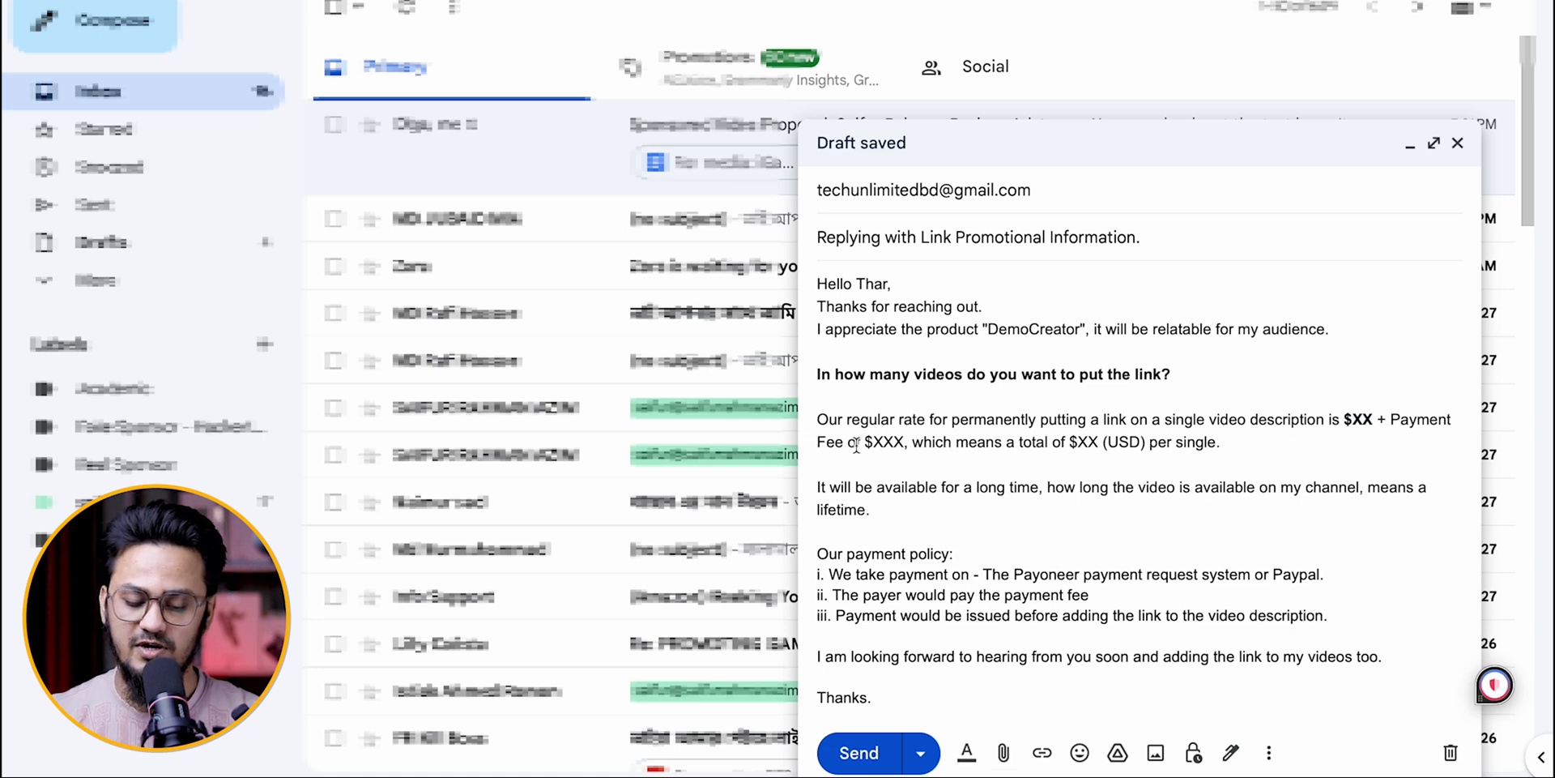
pyautogui.moveTo(819, 443); pyautogui.dragTo(894, 442)
pyautogui.hotkey('shift', 'Right')
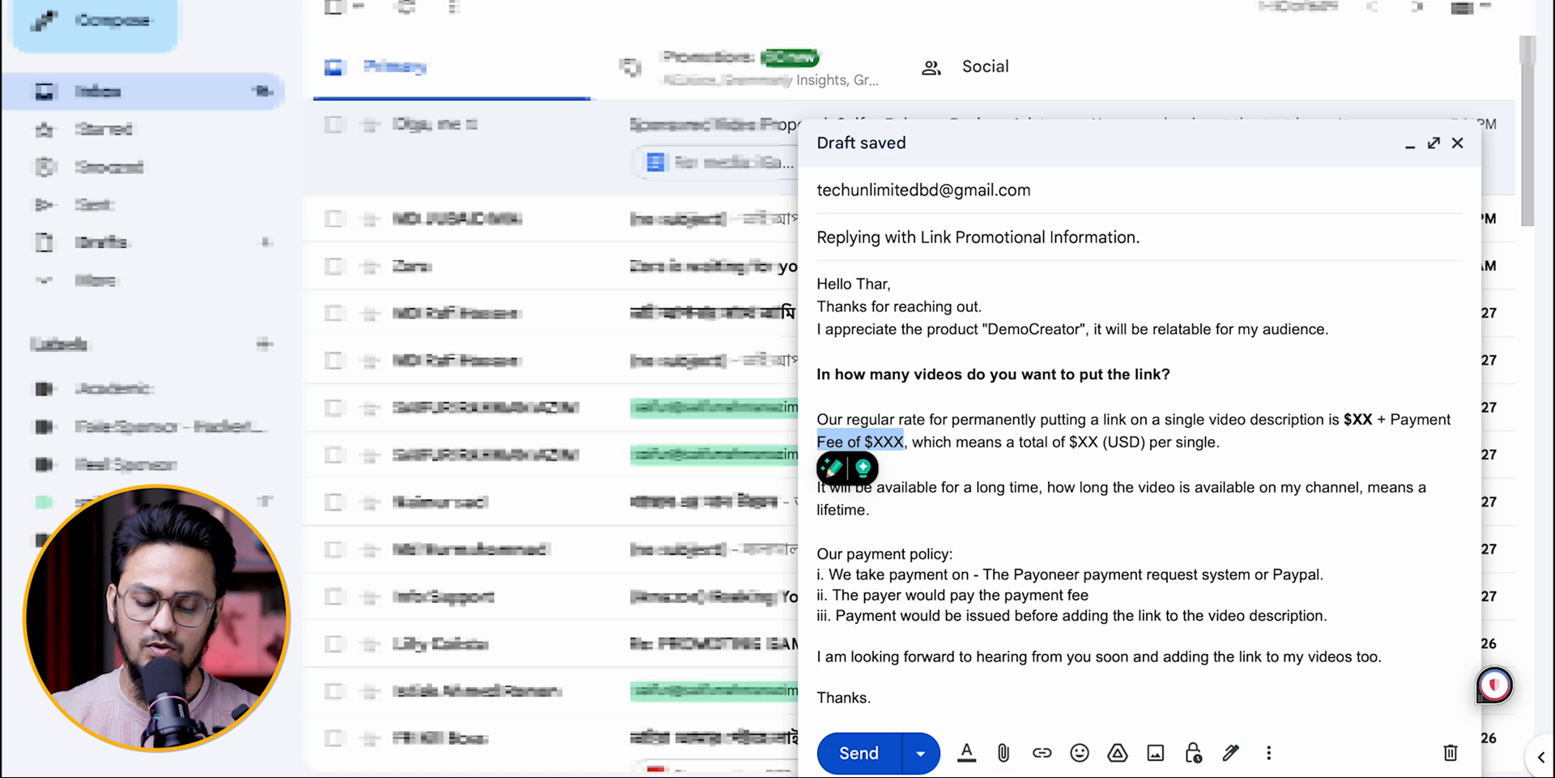
pyautogui.hotkey('ctrl', 'b')
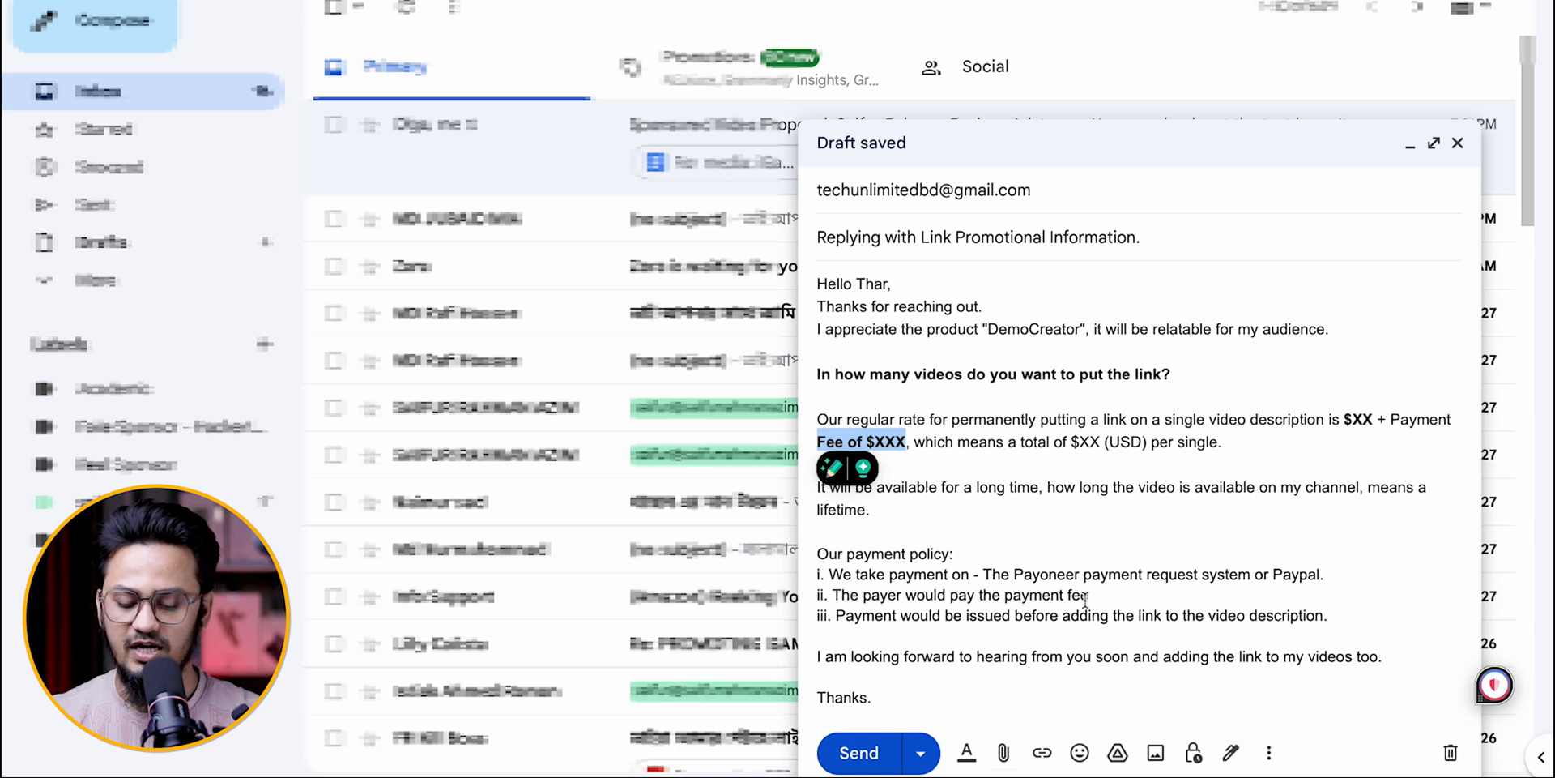
pyautogui.click(1268, 753)
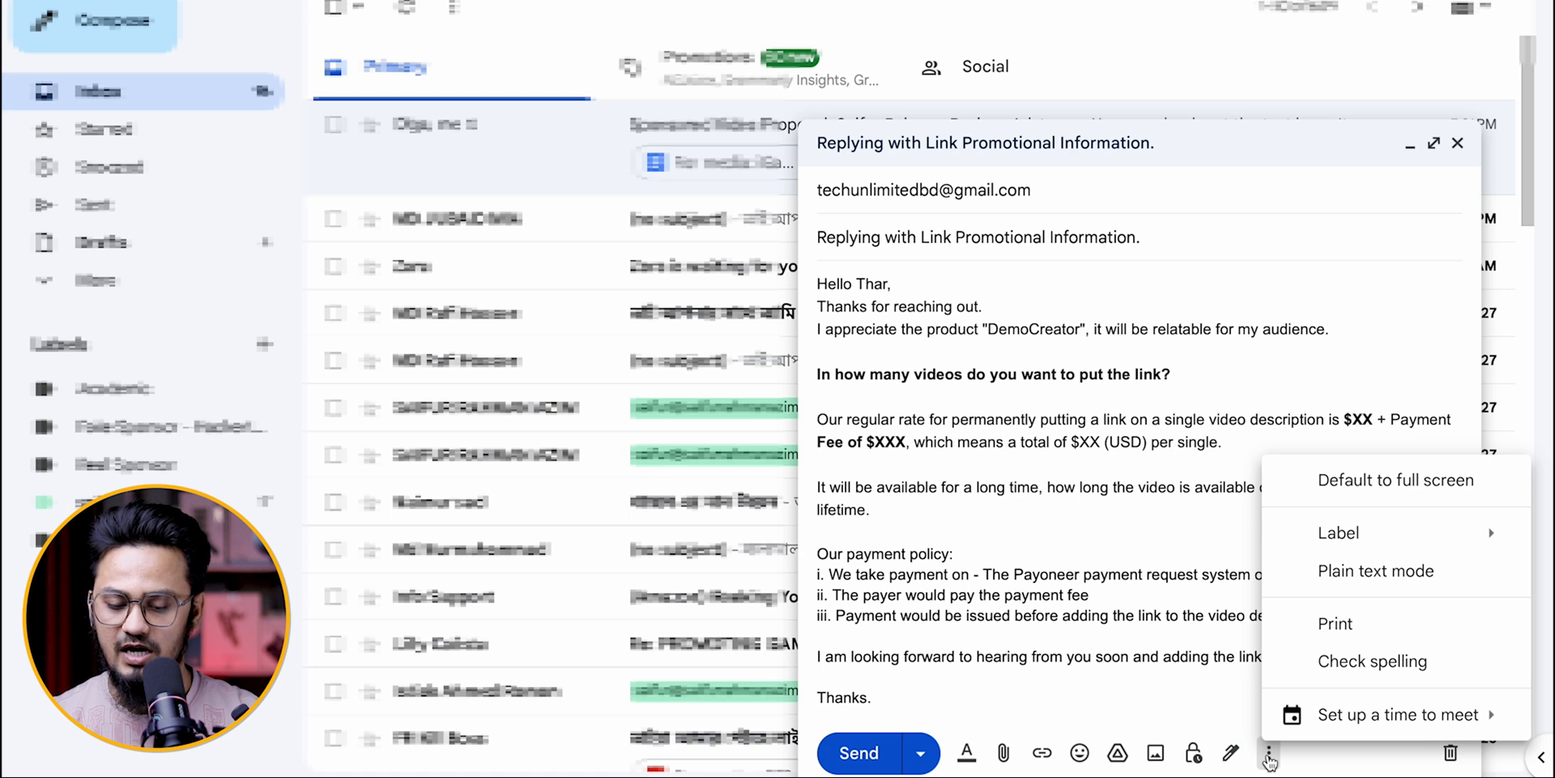
pyautogui.click(953, 466)
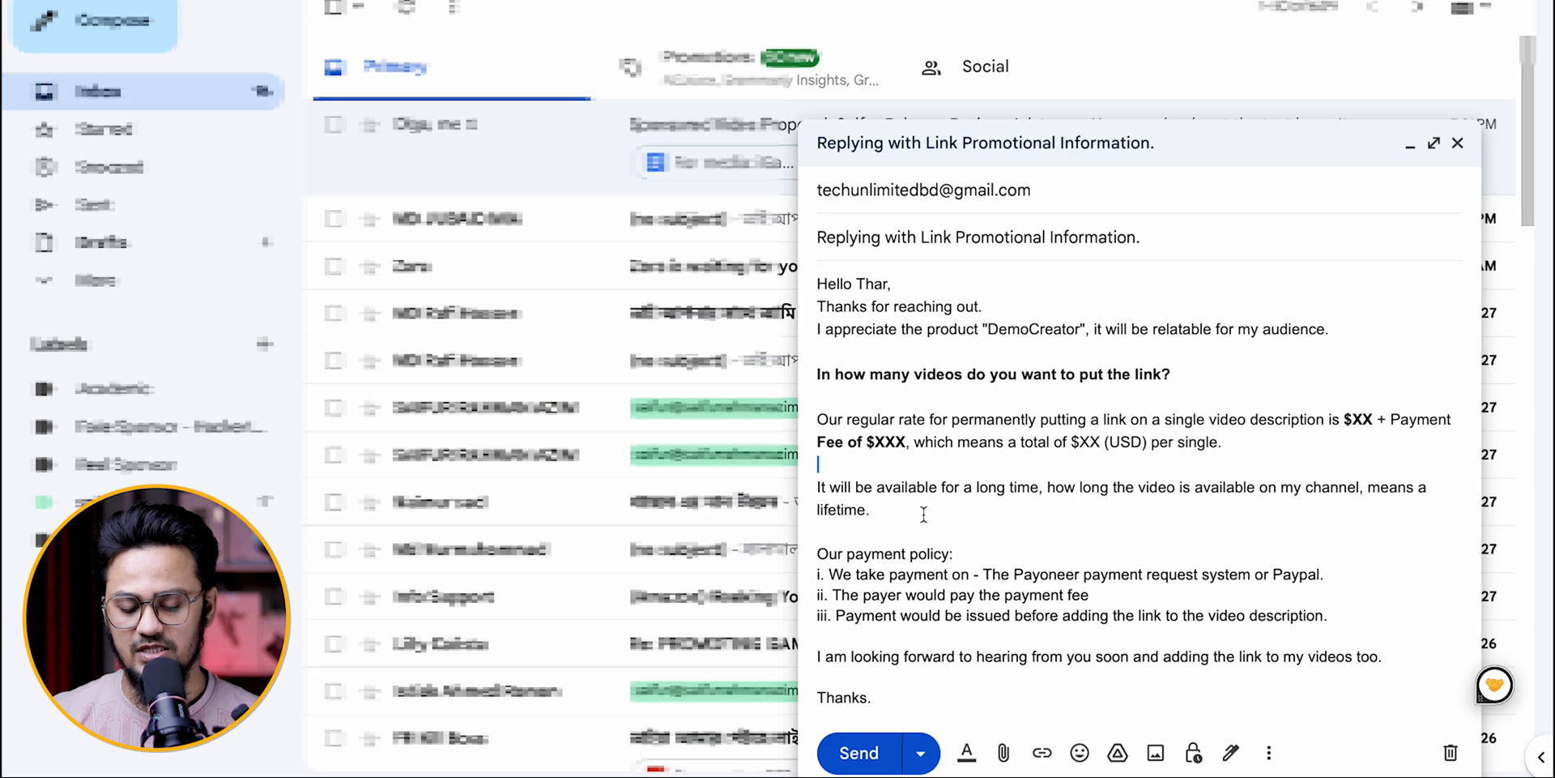
# Step: Make the total amount "$XX (USD)" bold in the regular rate paragraph
pyautogui.moveTo(1151, 447); pyautogui.dragTo(1073, 445)
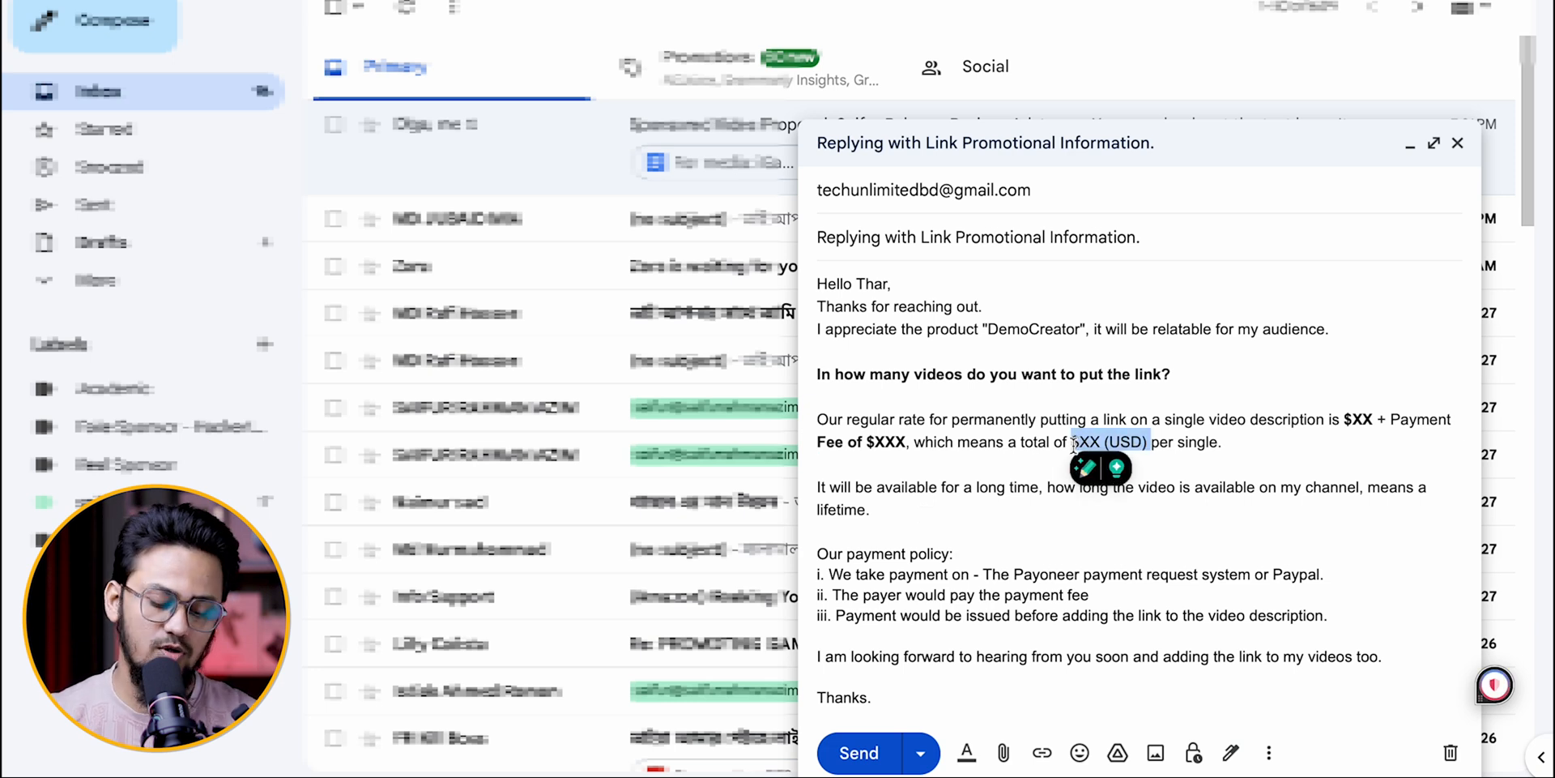
pyautogui.hotkey('ctrl', 'b')
pyautogui.click(1031, 484)
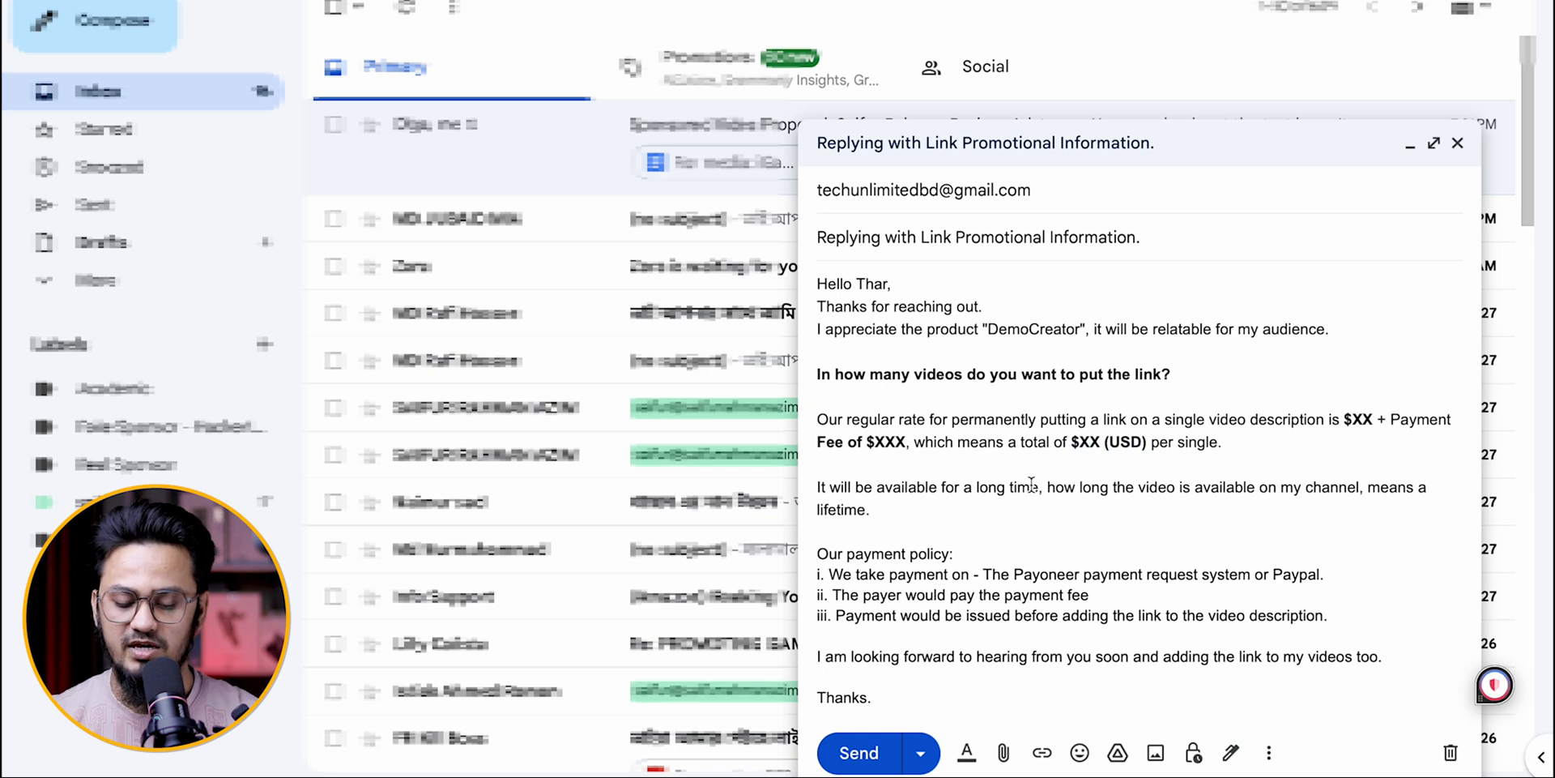
# Step: Make the "Our payment policy:" heading bold and underlined
pyautogui.click(970, 549)
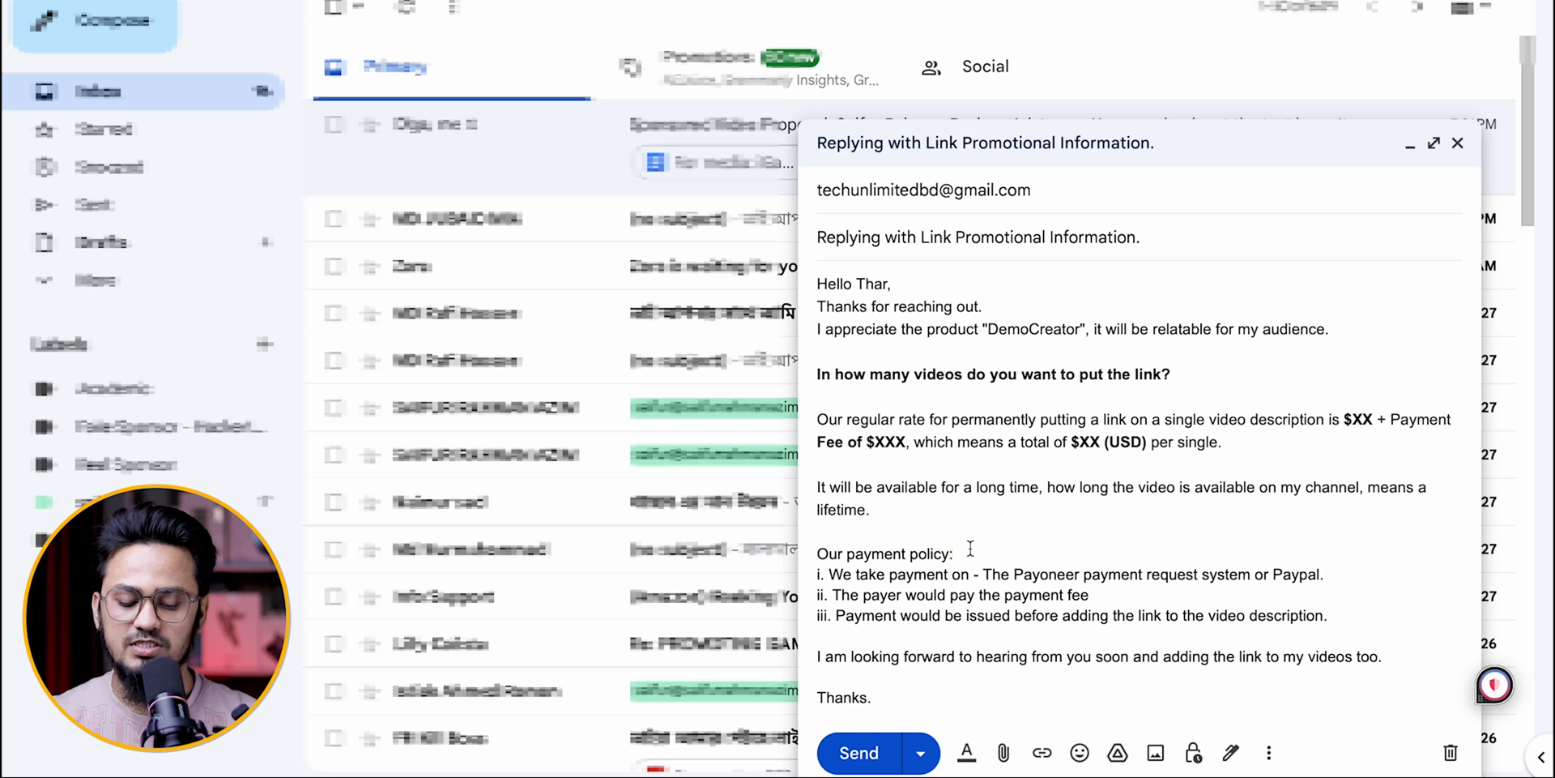
pyautogui.moveTo(971, 549); pyautogui.dragTo(1064, 596)
pyautogui.click(1010, 566)
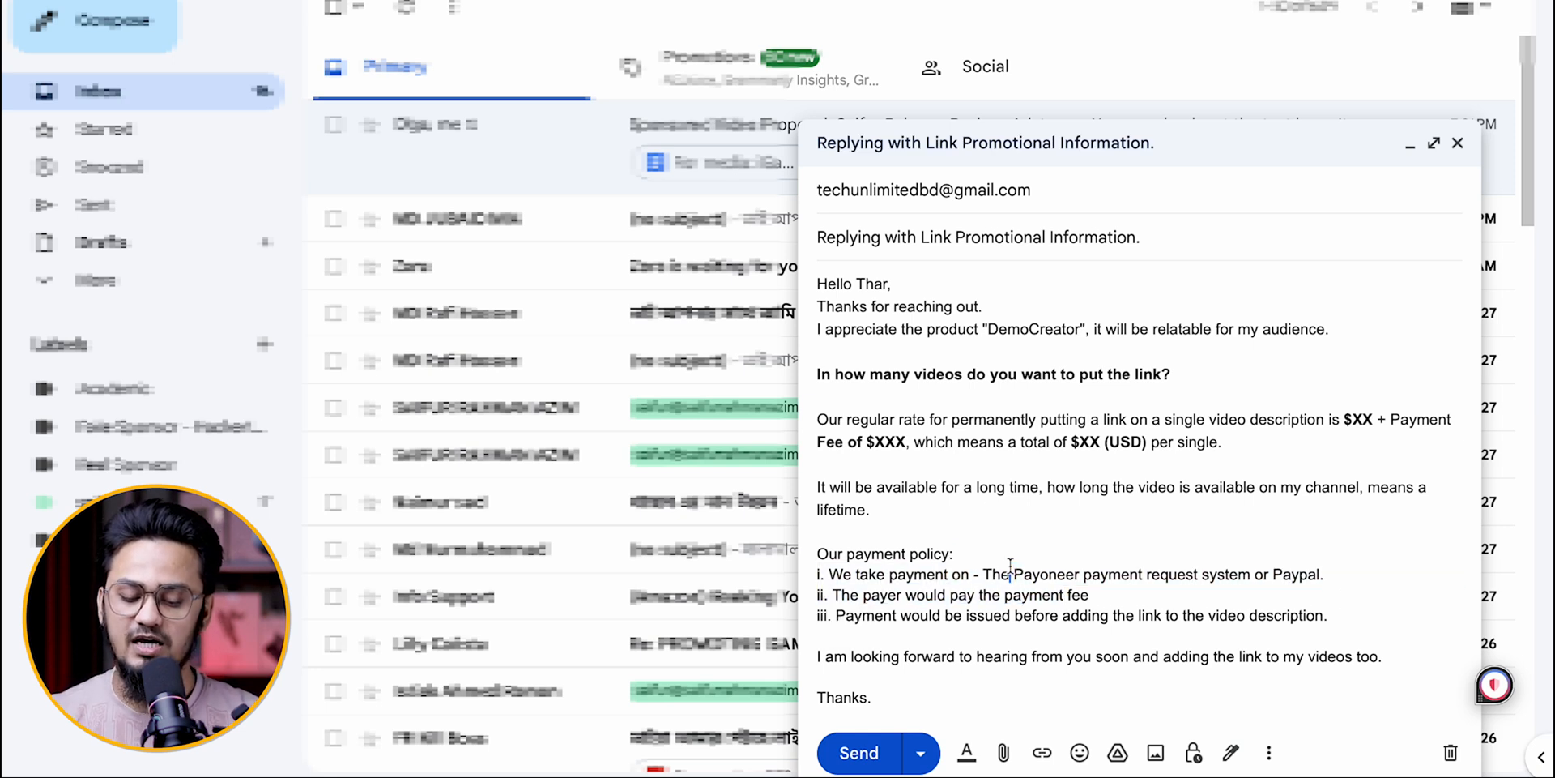
pyautogui.moveTo(954, 554); pyautogui.dragTo(811, 550)
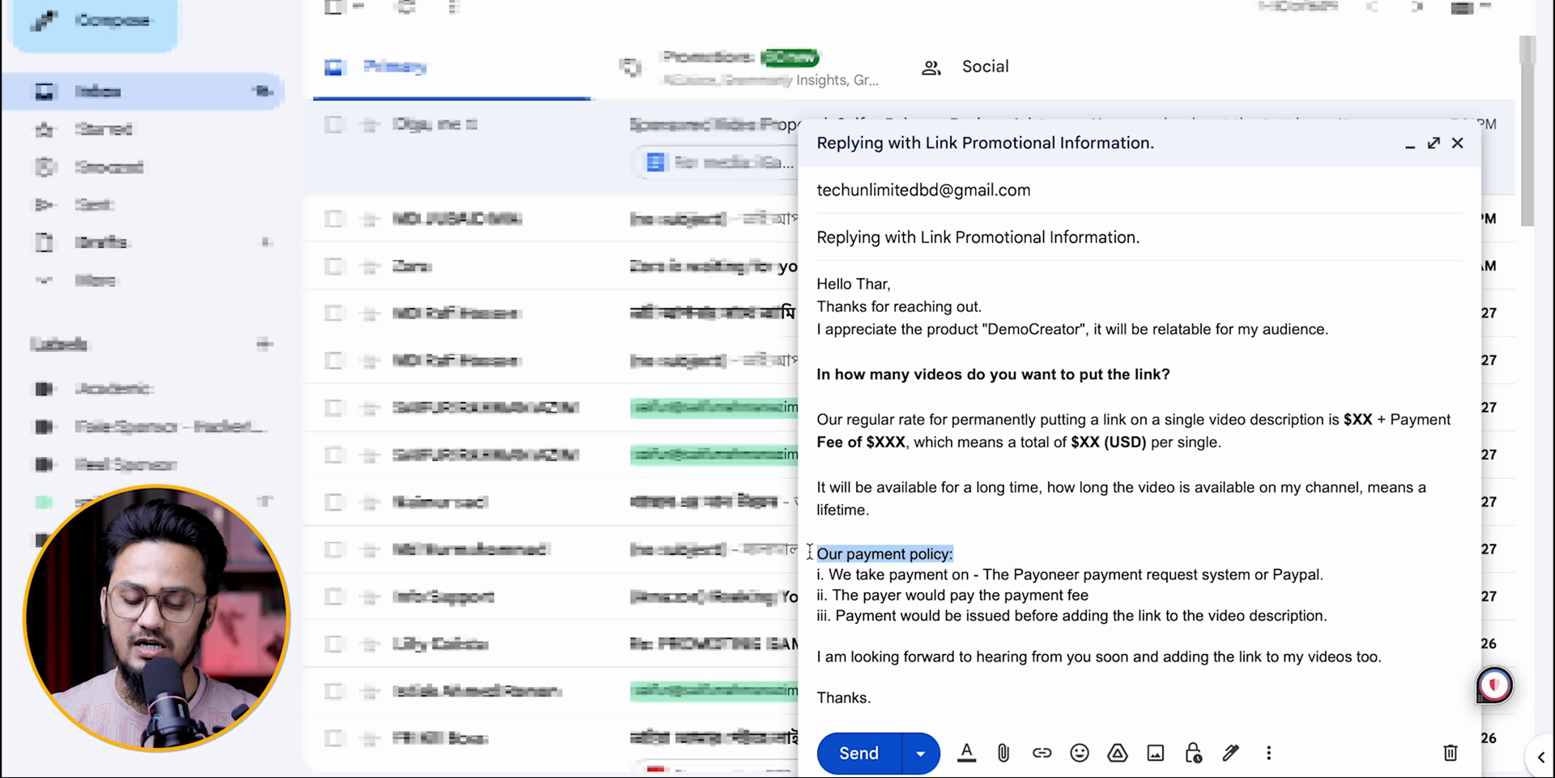
pyautogui.hotkey('ctrl', 'b')
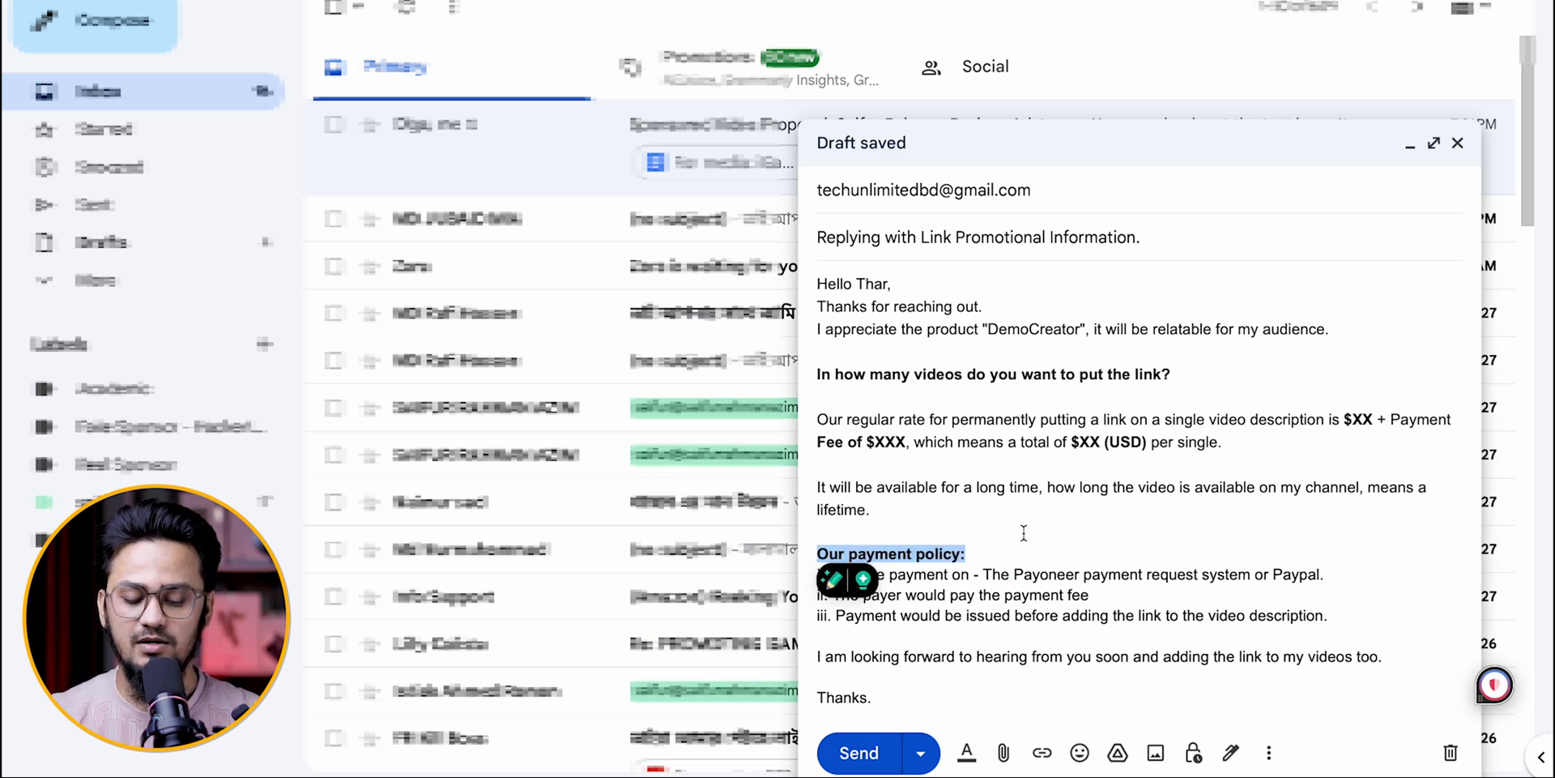
pyautogui.hotkey('ctrl', 'u')
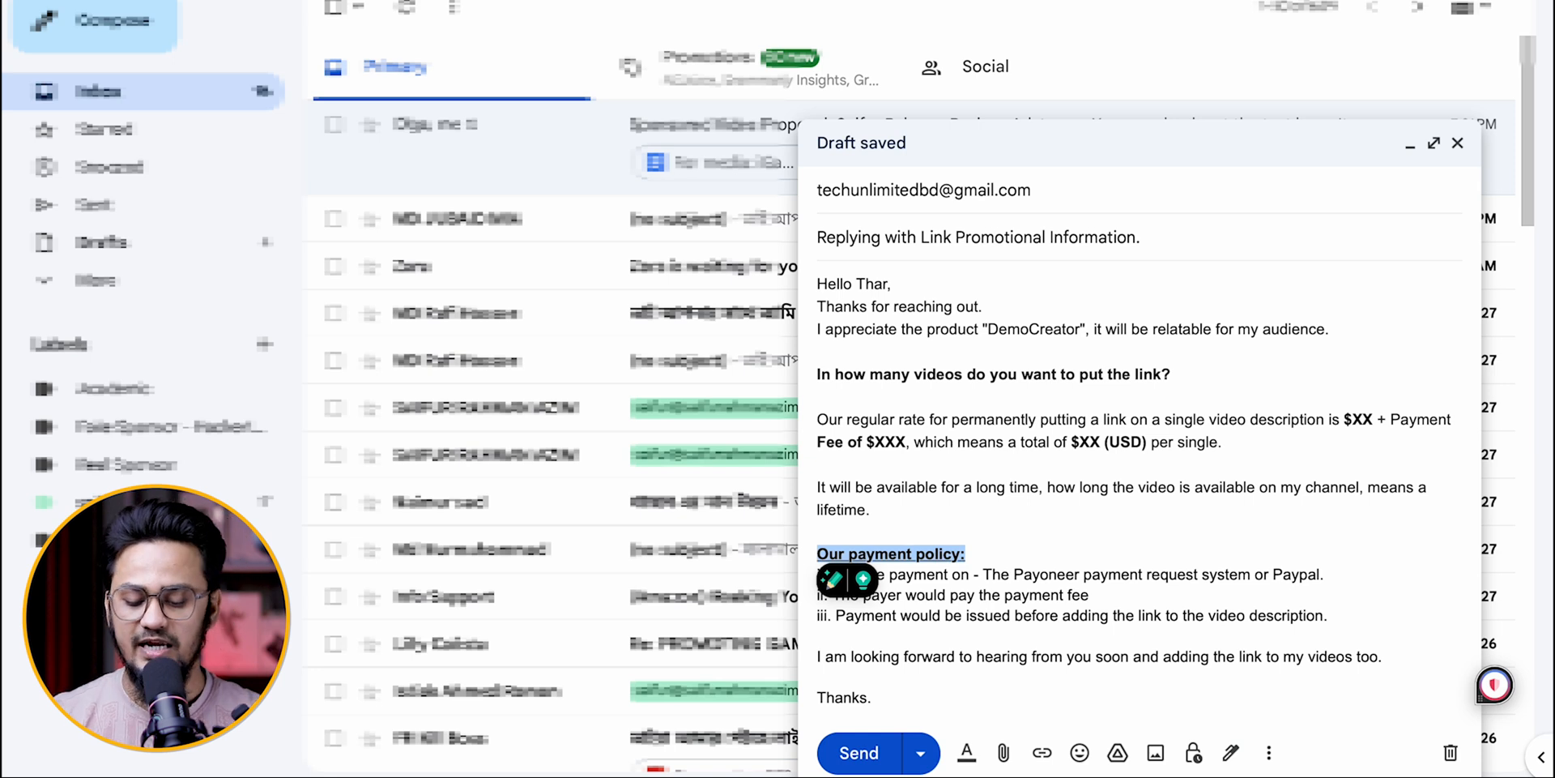
# Step: Show the formatting options and change the font of the "Our payment policy:" heading to Wide
pyautogui.click(1038, 602)
pyautogui.click(984, 553)
pyautogui.moveTo(984, 553); pyautogui.dragTo(813, 554)
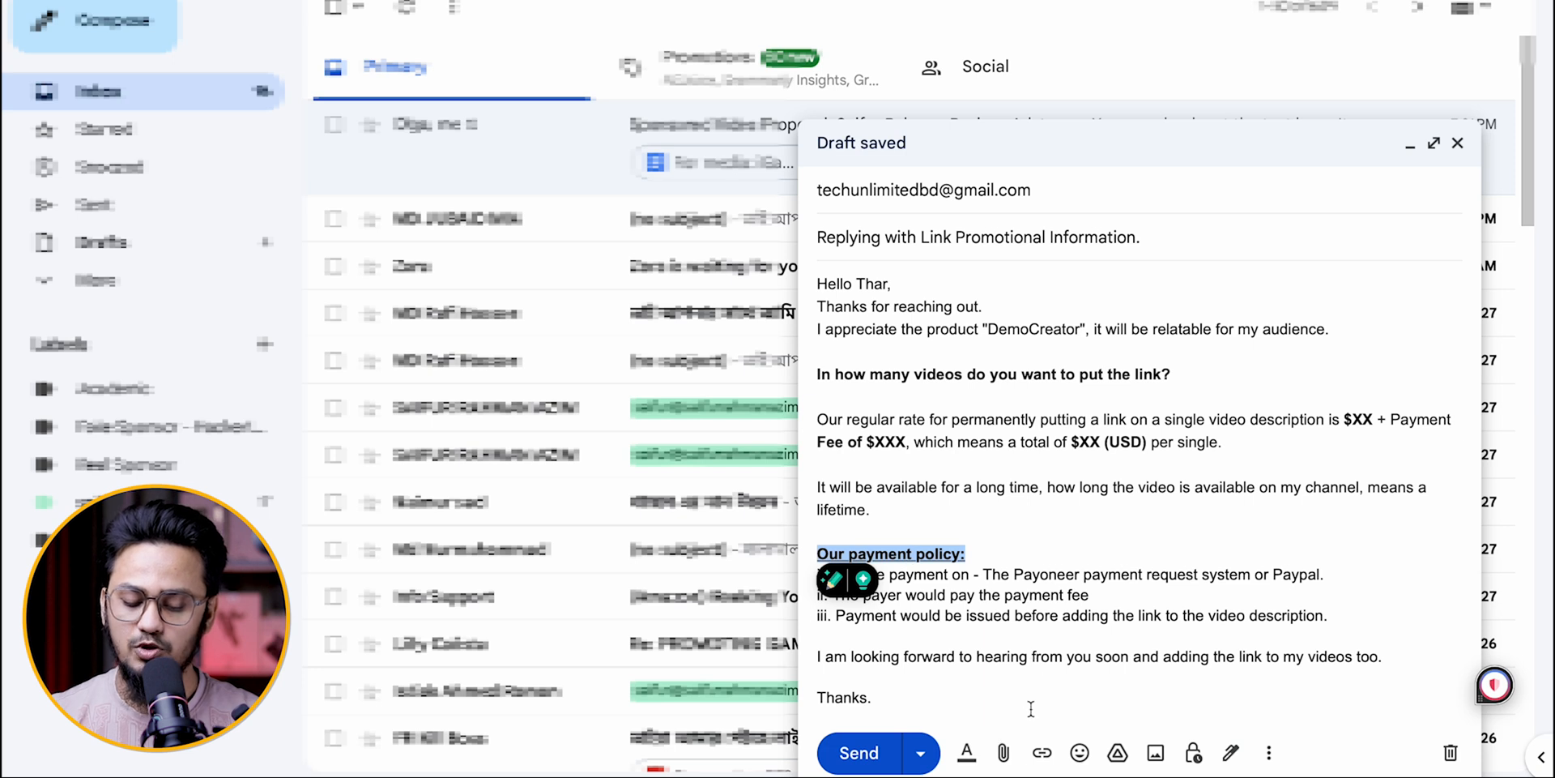
pyautogui.click(966, 753)
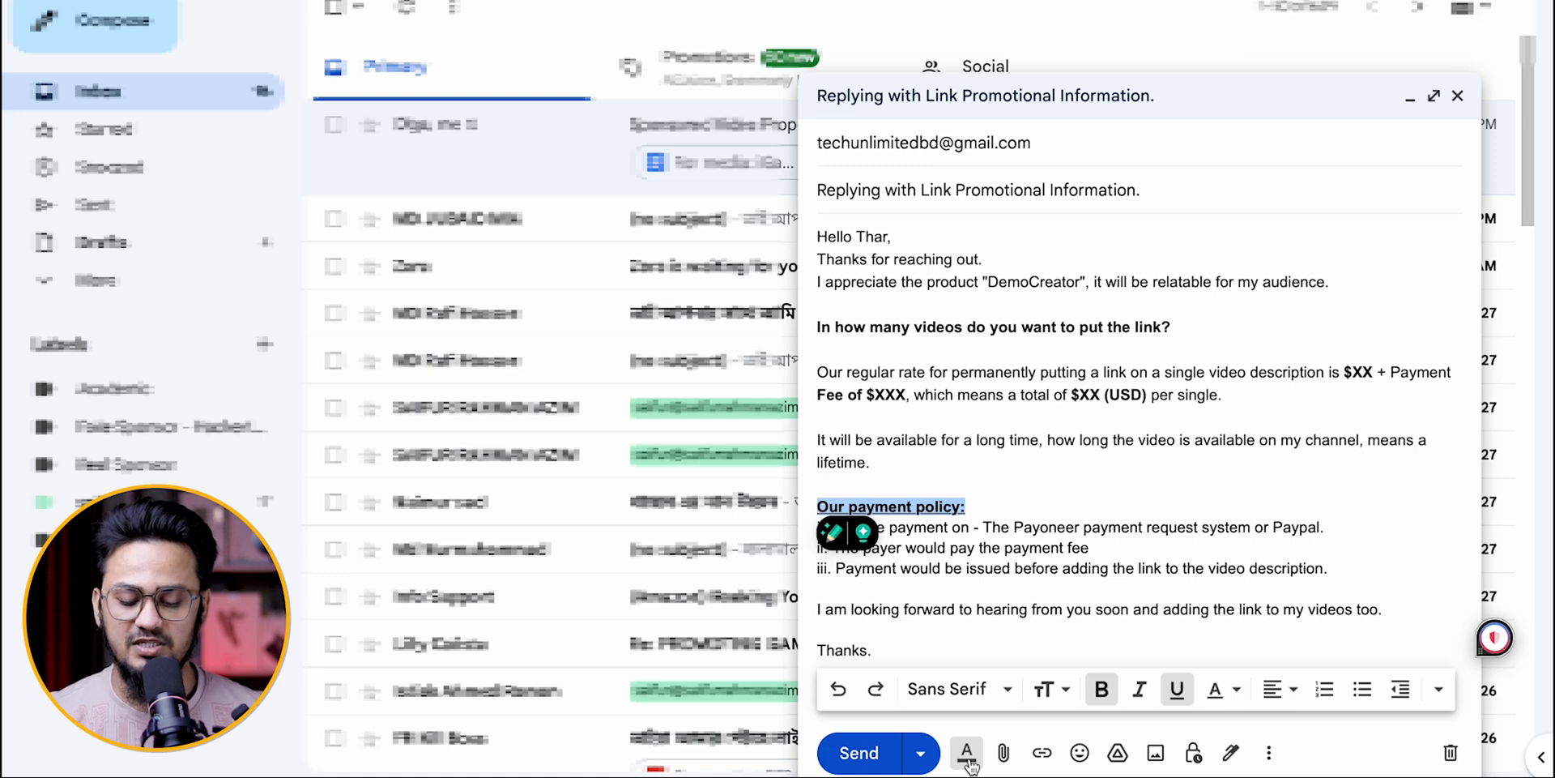
pyautogui.click(972, 691)
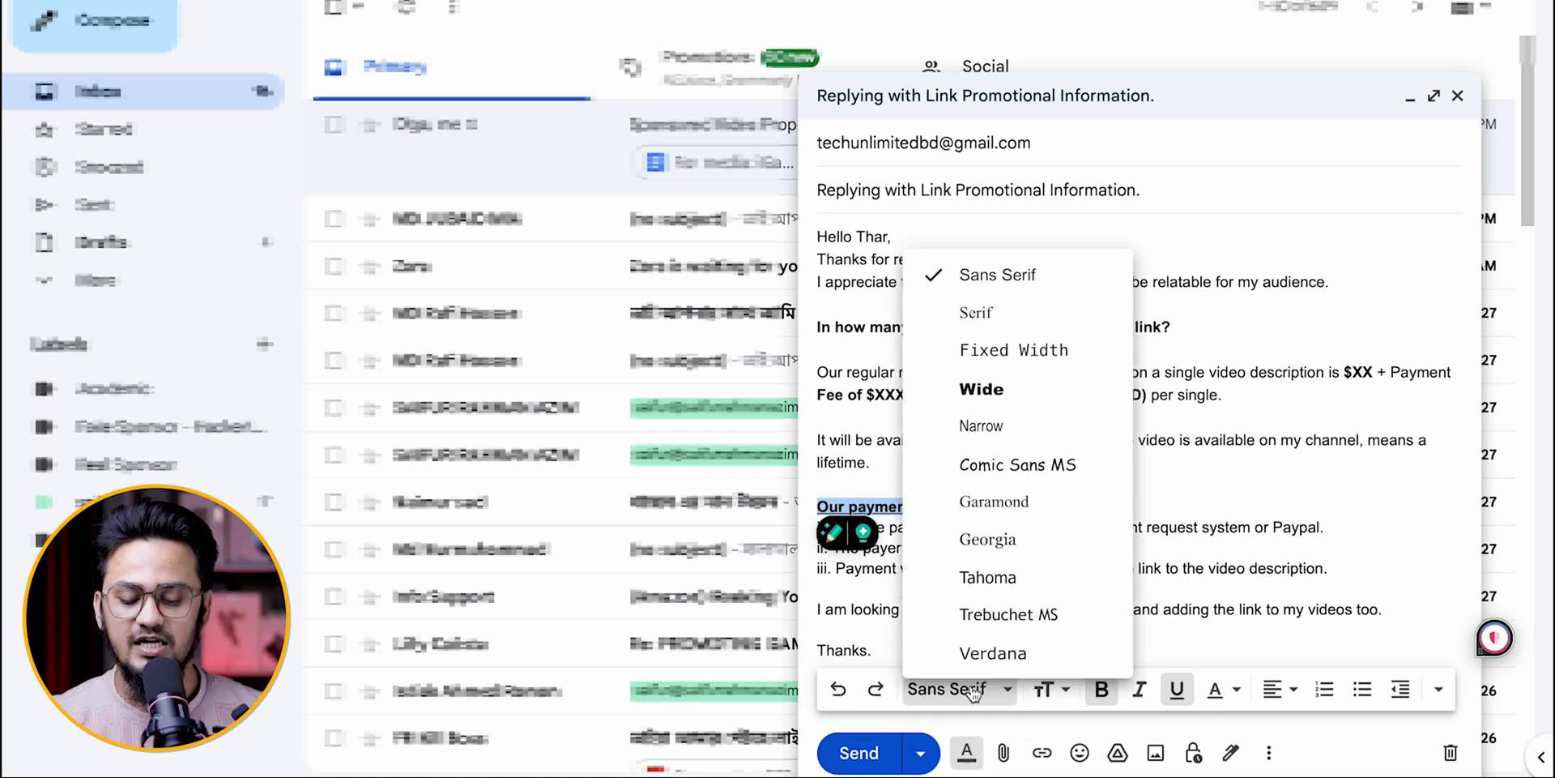
pyautogui.click(981, 388)
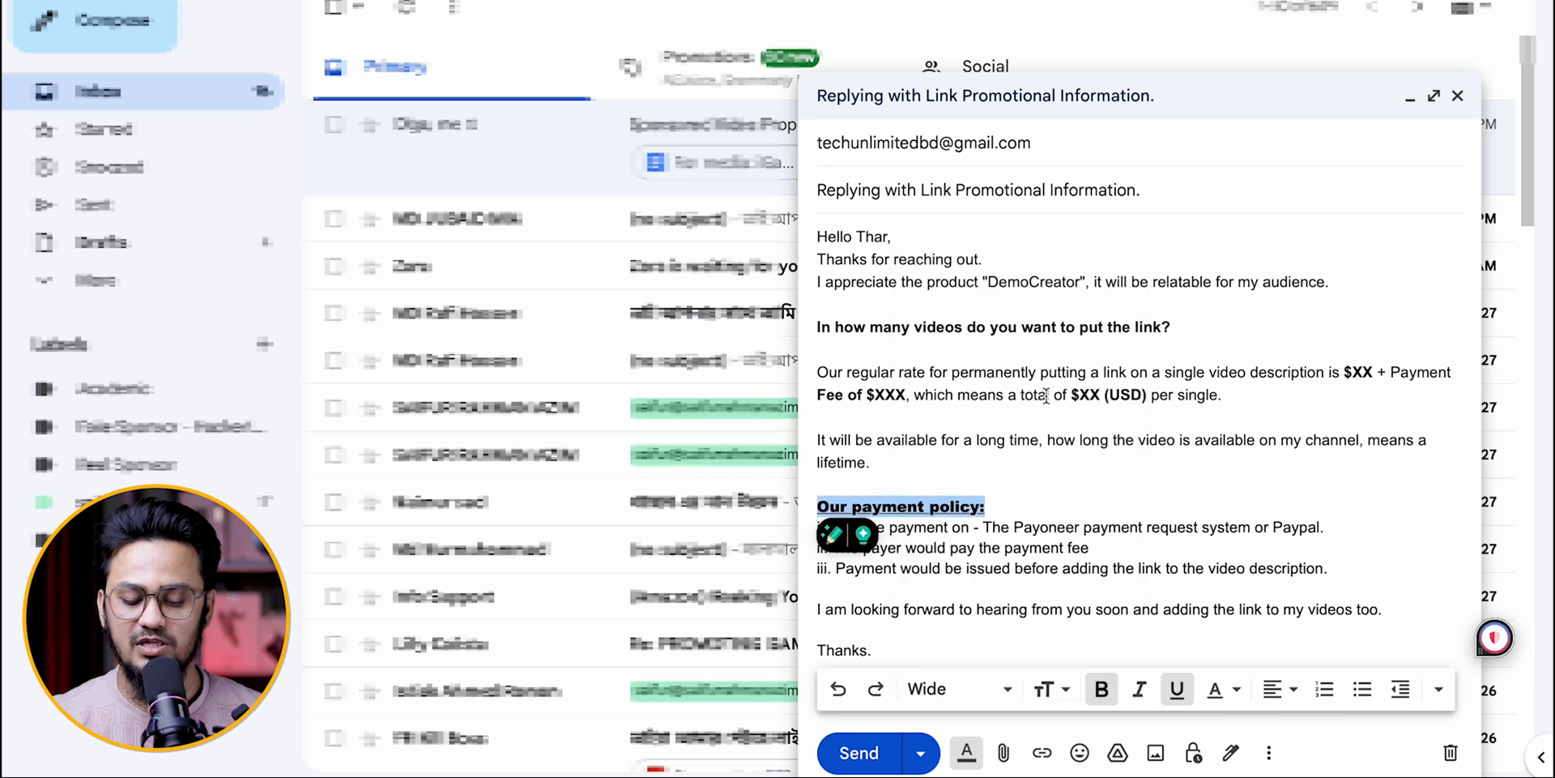
# Step: Look through the available fonts and text sizes for the "Our payment policy:" heading, keeping the Wide font
pyautogui.click(1001, 485)
pyautogui.moveTo(998, 505); pyautogui.dragTo(820, 507)
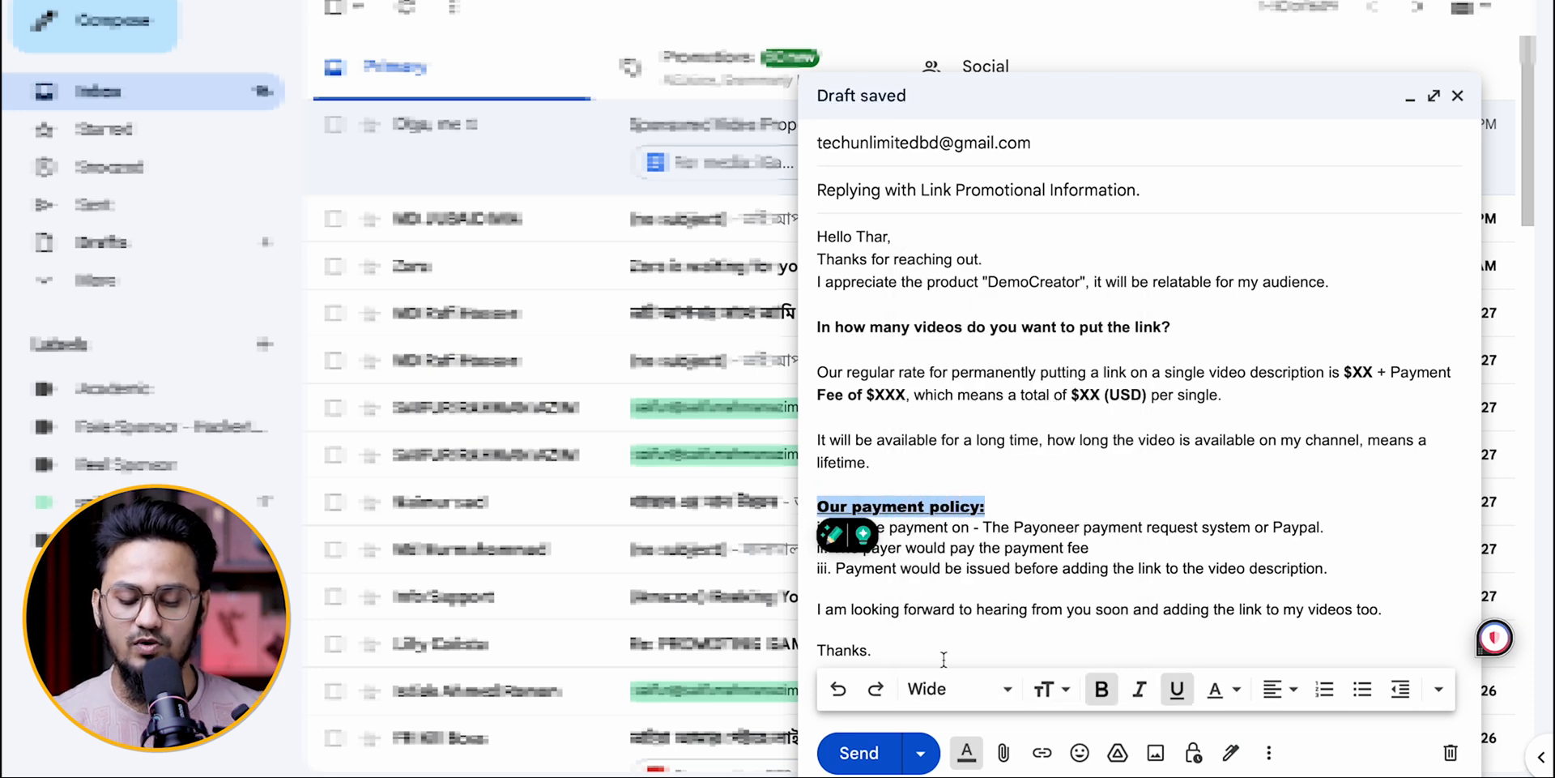
pyautogui.click(956, 688)
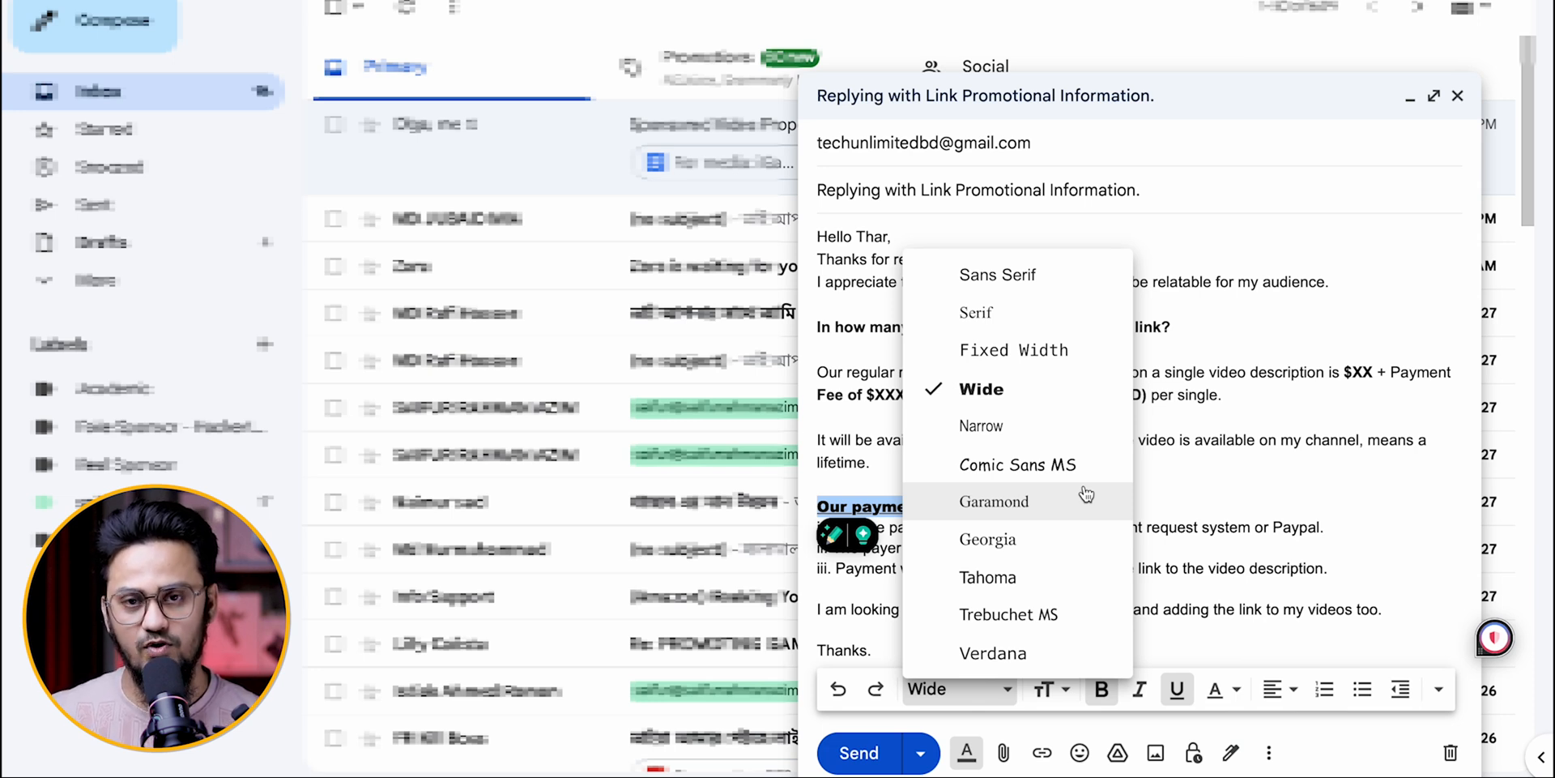
pyautogui.click(1072, 379)
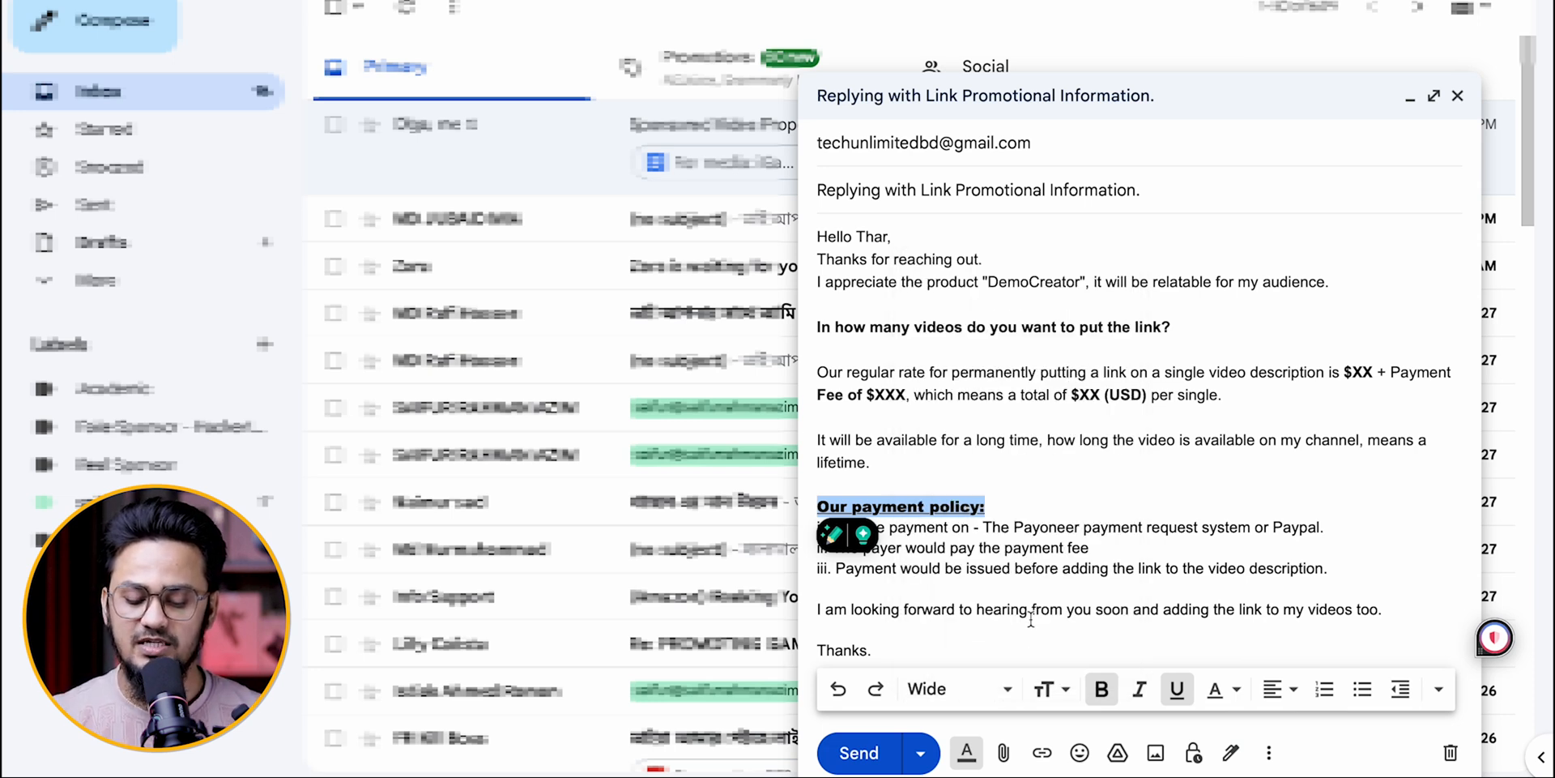
pyautogui.click(1043, 689)
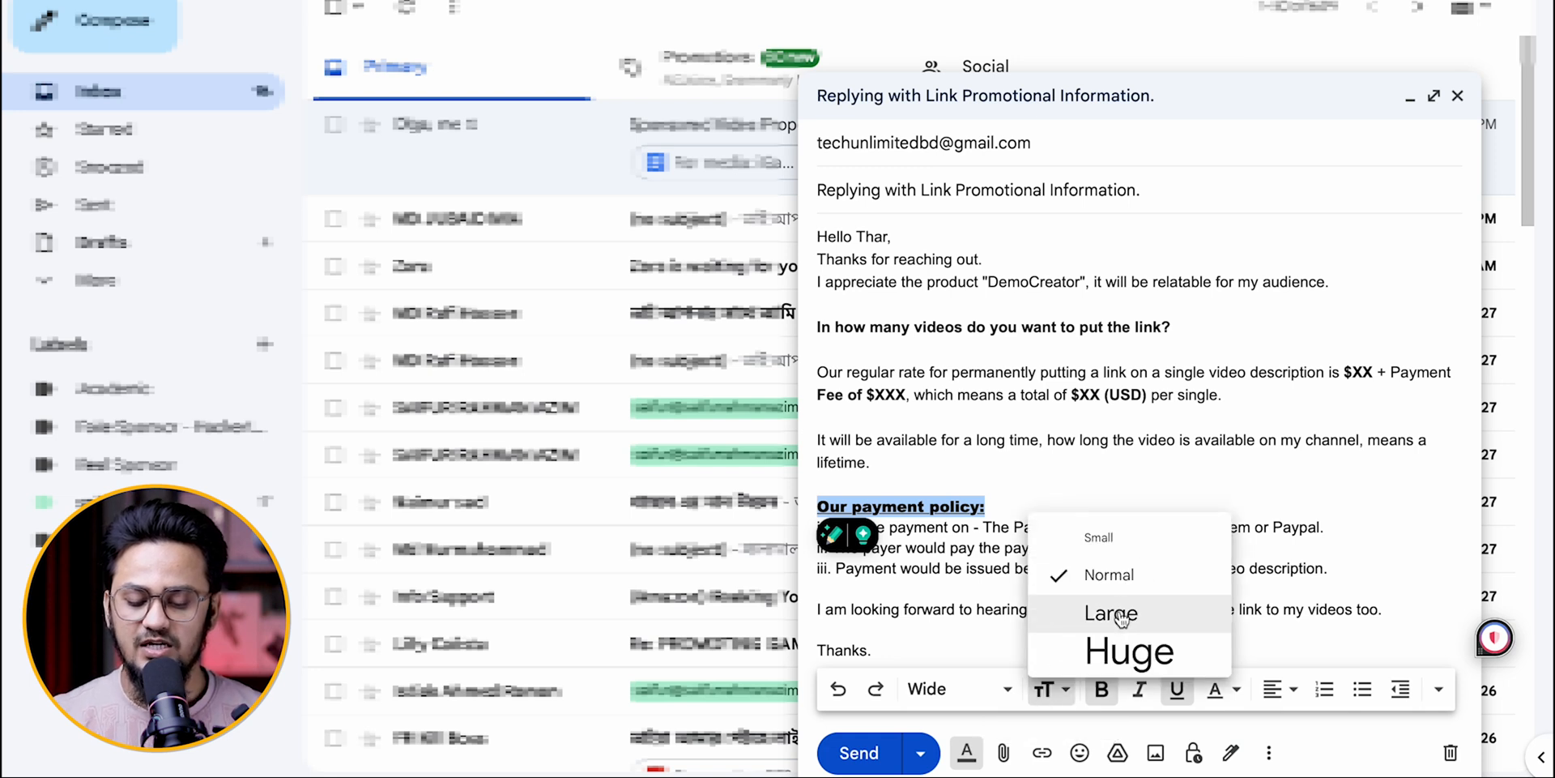
pyautogui.click(1118, 697)
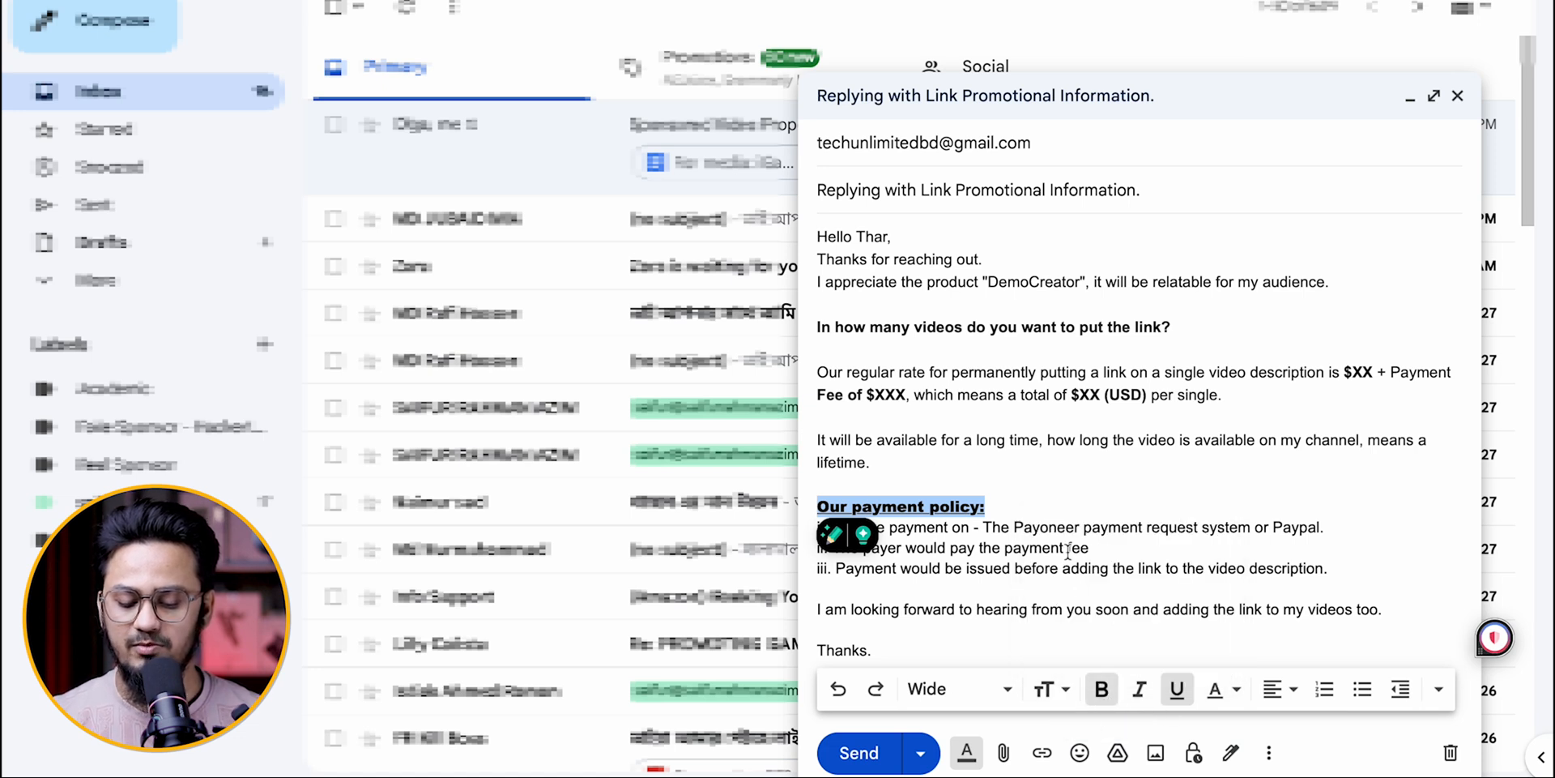
# Step: Try switching italic and underline on and off for the "Our payment policy:" heading
pyautogui.click(1140, 695)
pyautogui.click(1141, 695)
pyautogui.click(1140, 695)
pyautogui.click(1141, 697)
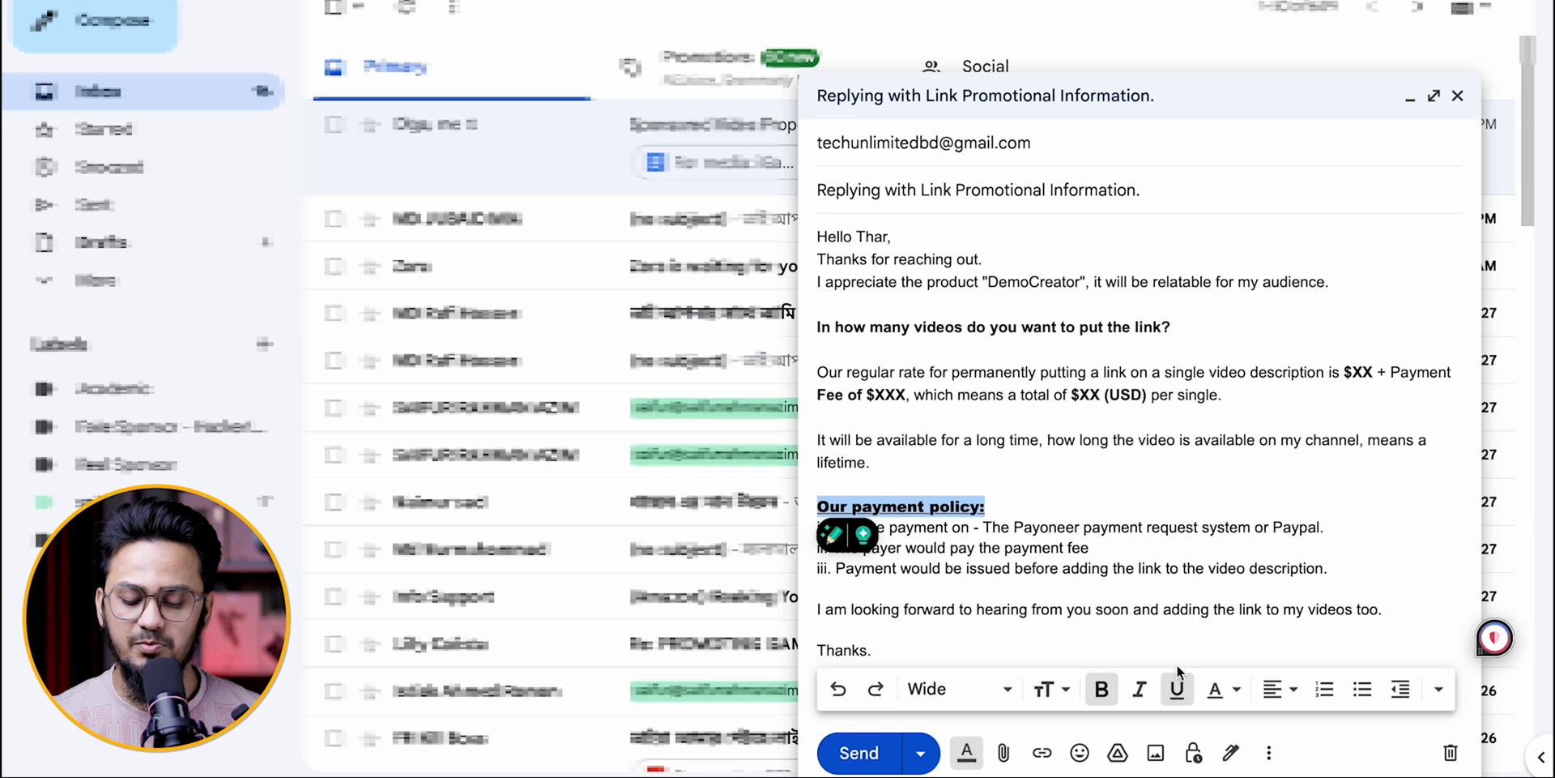
pyautogui.click(1181, 691)
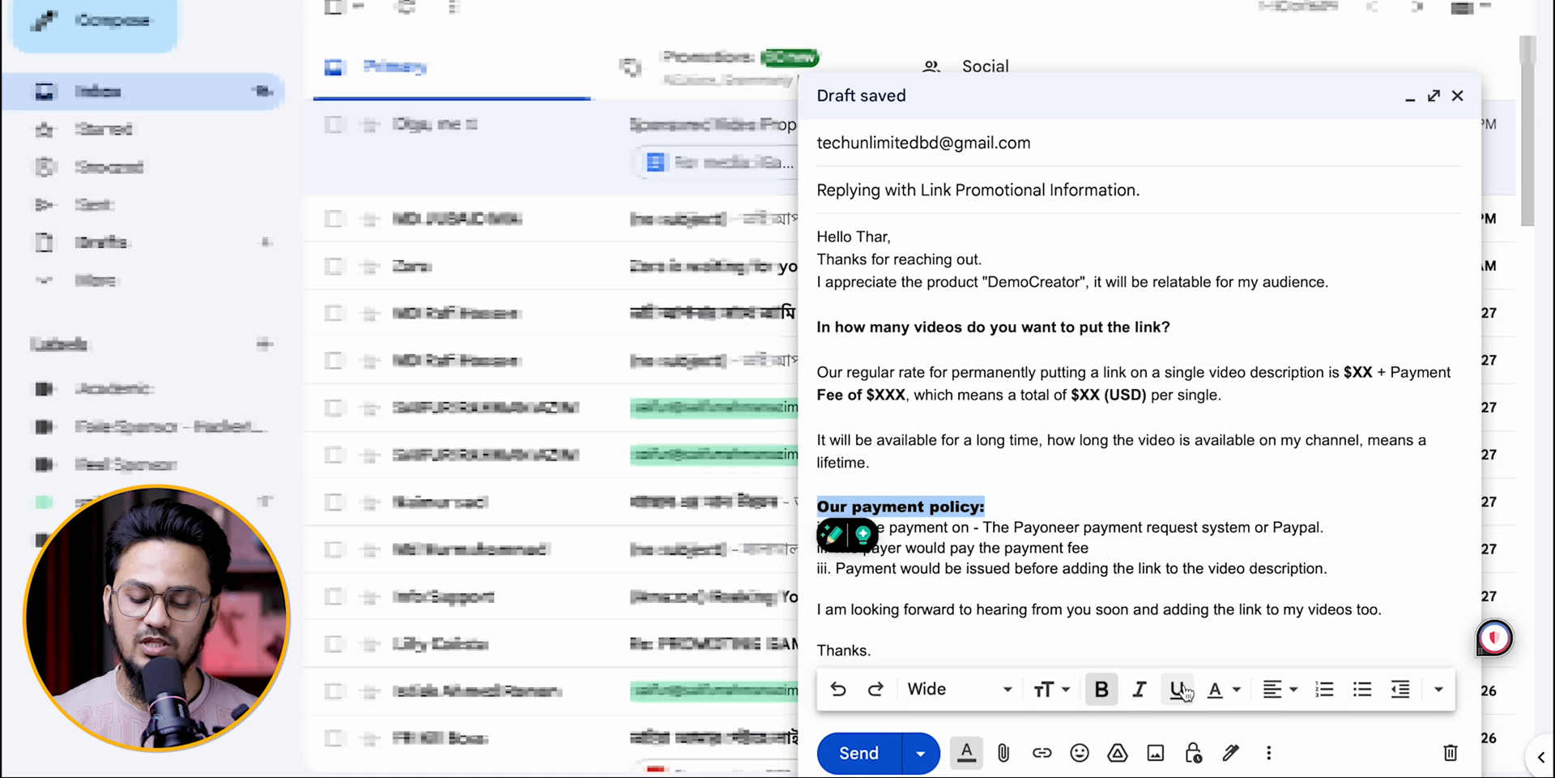
pyautogui.click(1181, 690)
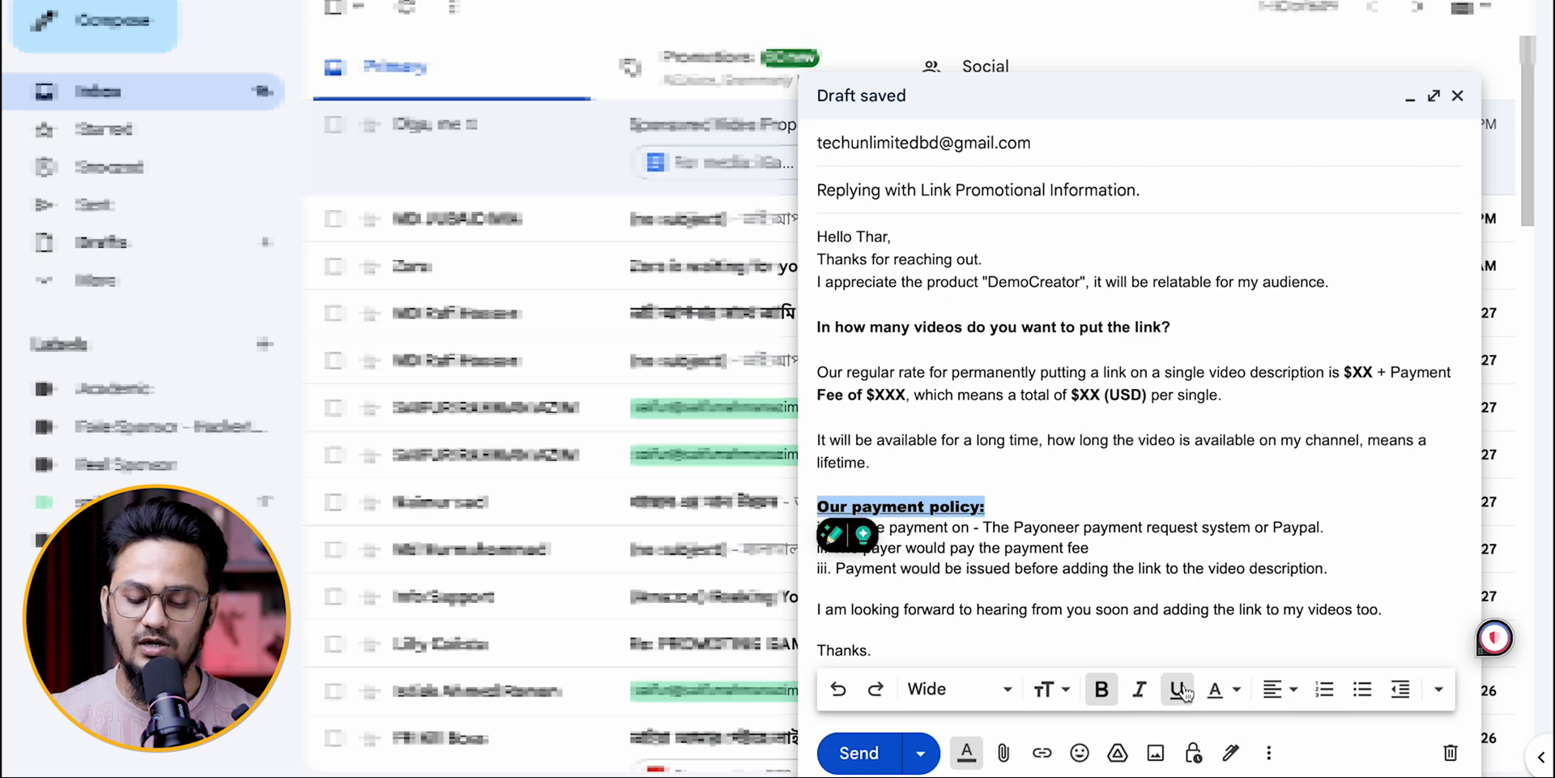
# Step: Underline the question "In how many videos do you want to put the link?"
pyautogui.moveTo(1173, 327); pyautogui.dragTo(818, 328)
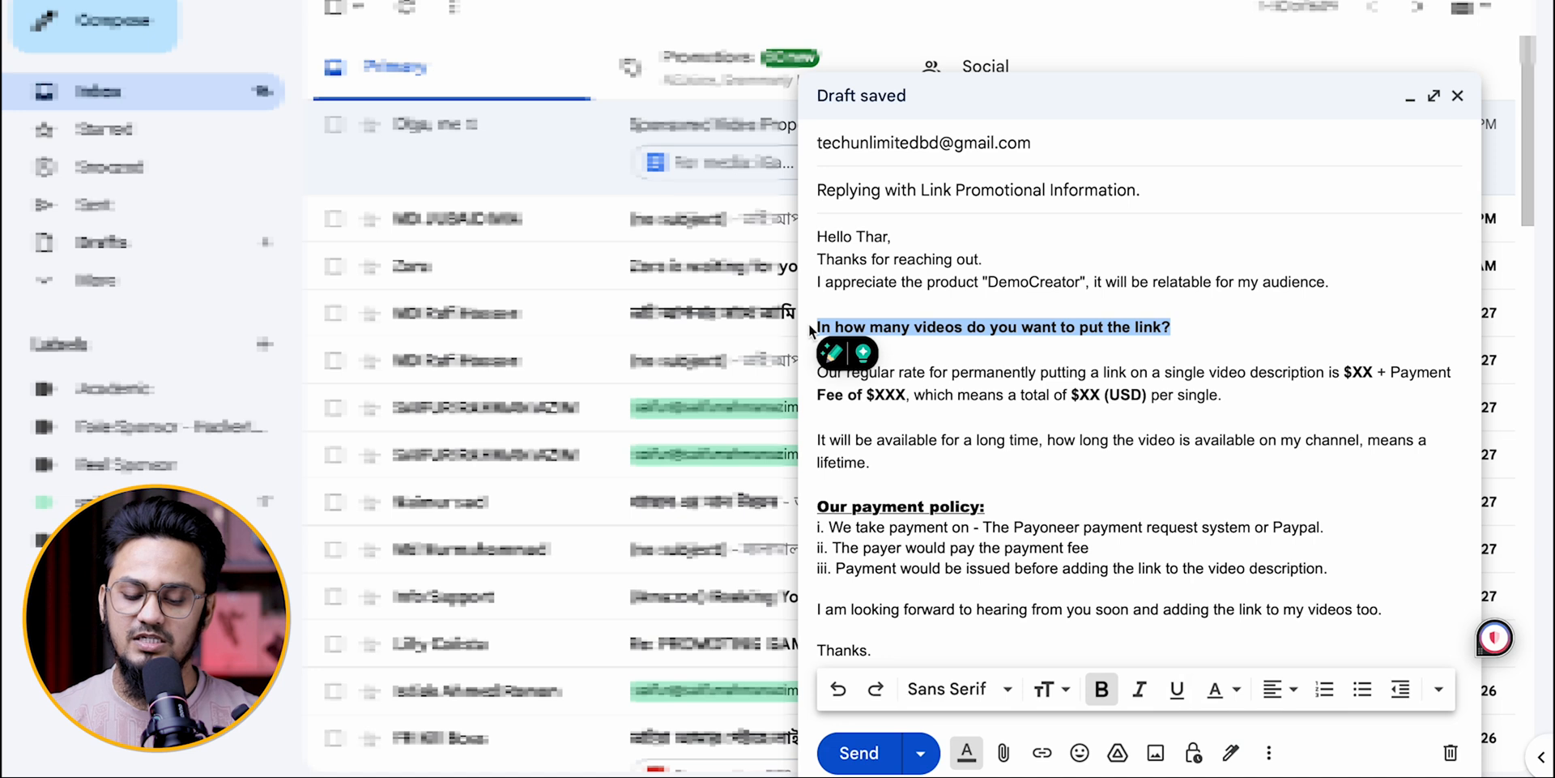
pyautogui.click(1176, 688)
pyautogui.click(1158, 359)
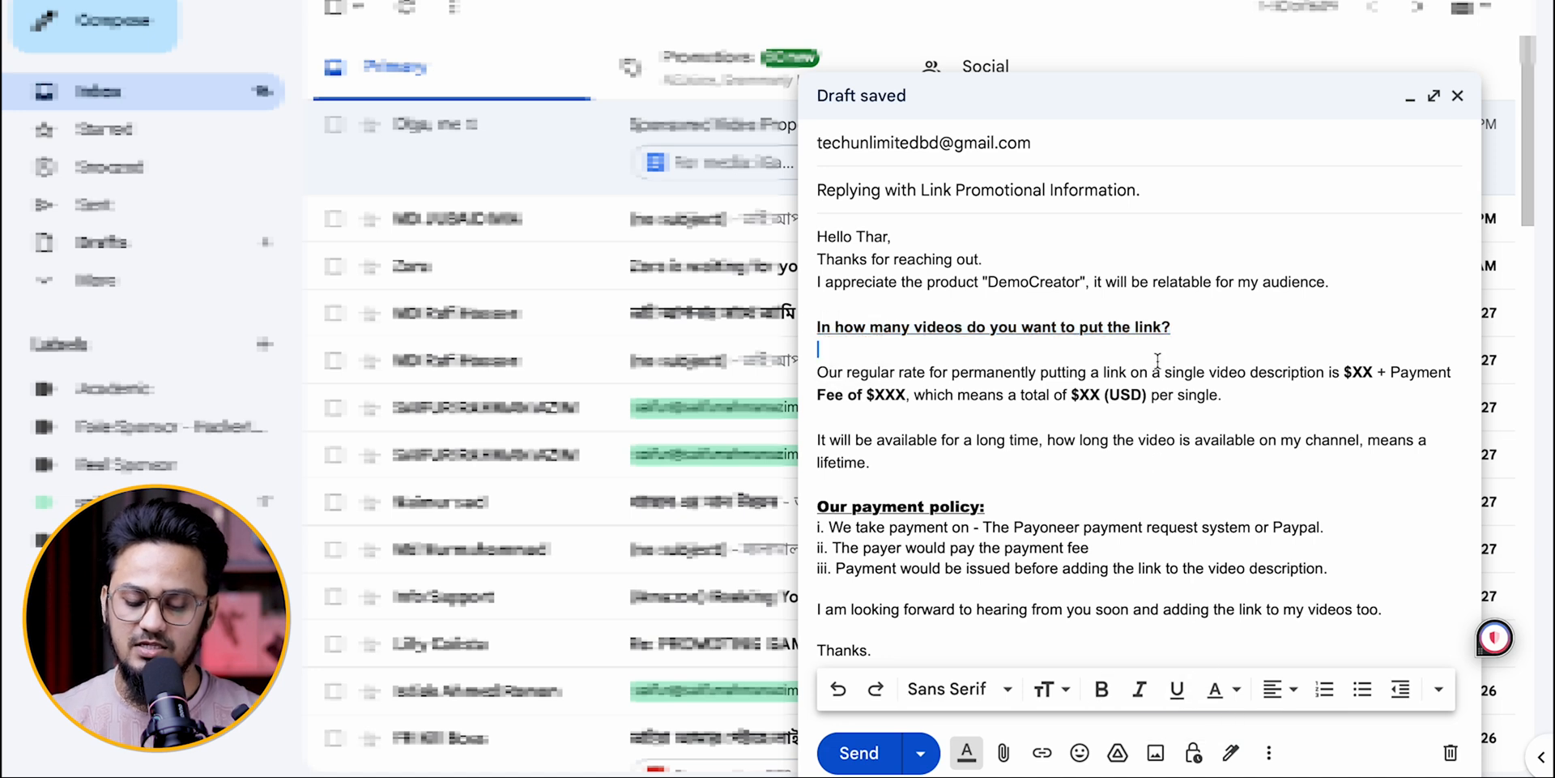
# Step: Try a yellow background colour on the "Our payment policy:" heading and undo it
pyautogui.moveTo(998, 506); pyautogui.dragTo(818, 506)
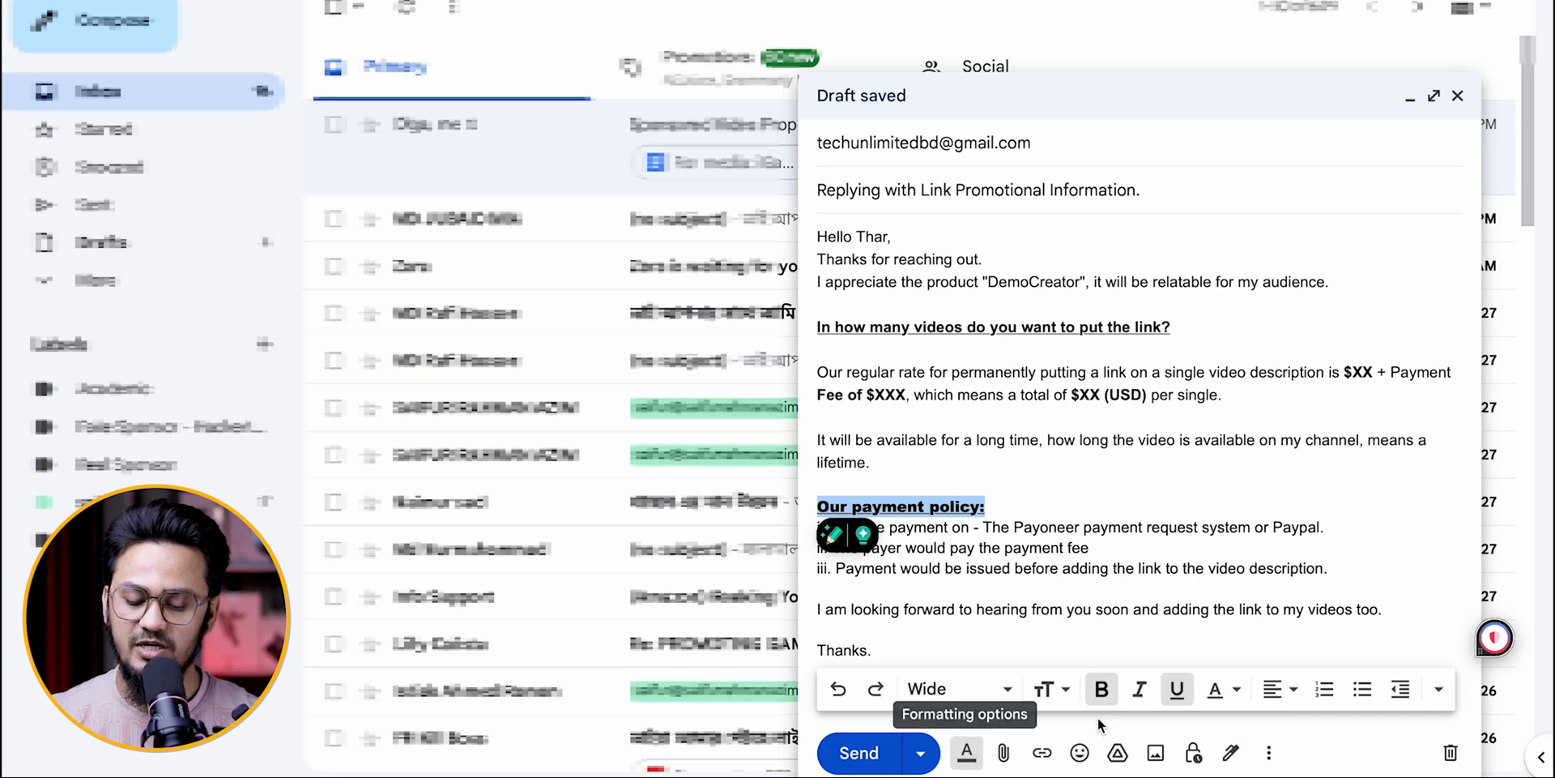
pyautogui.click(1225, 691)
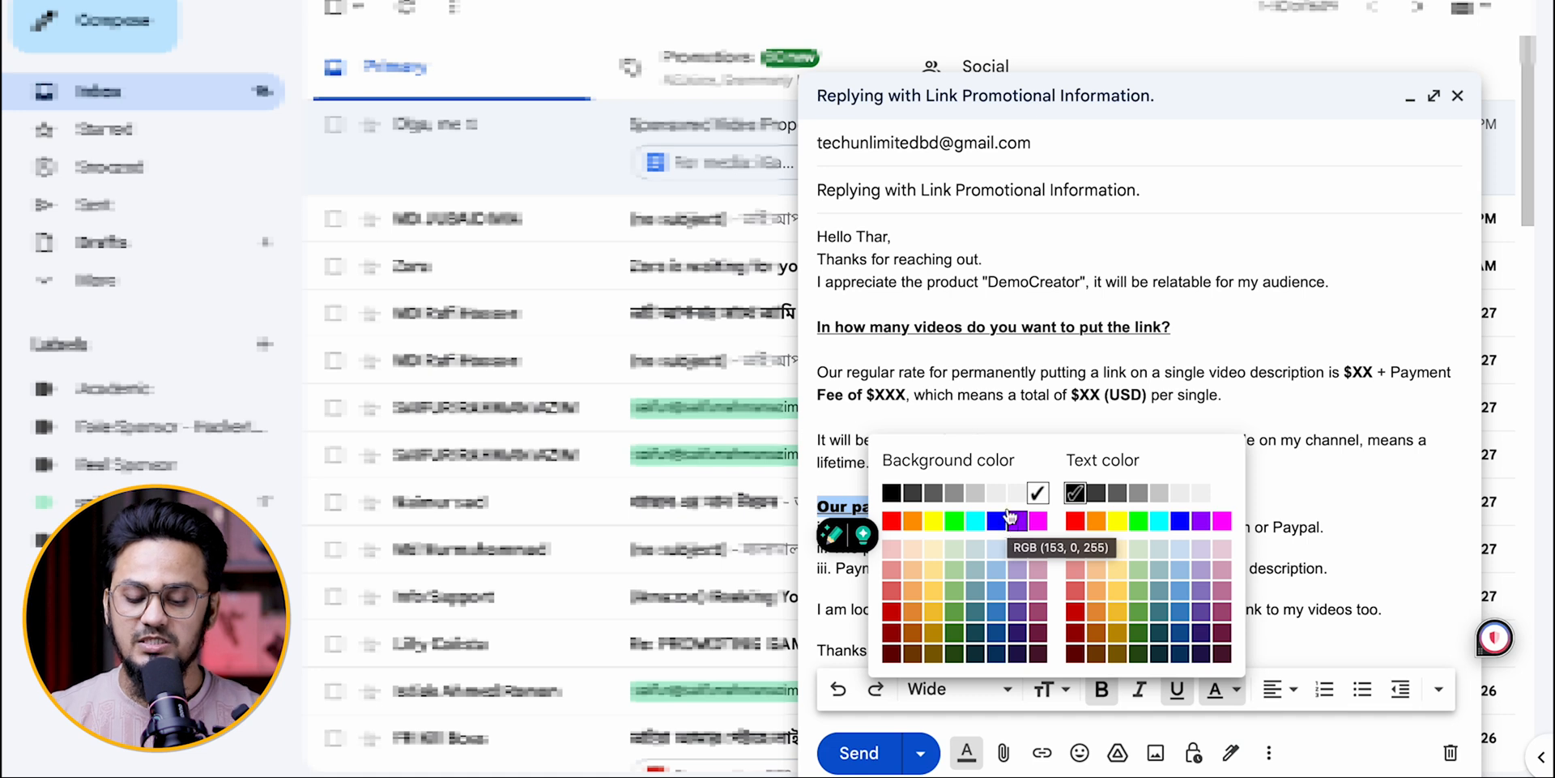
pyautogui.click(934, 520)
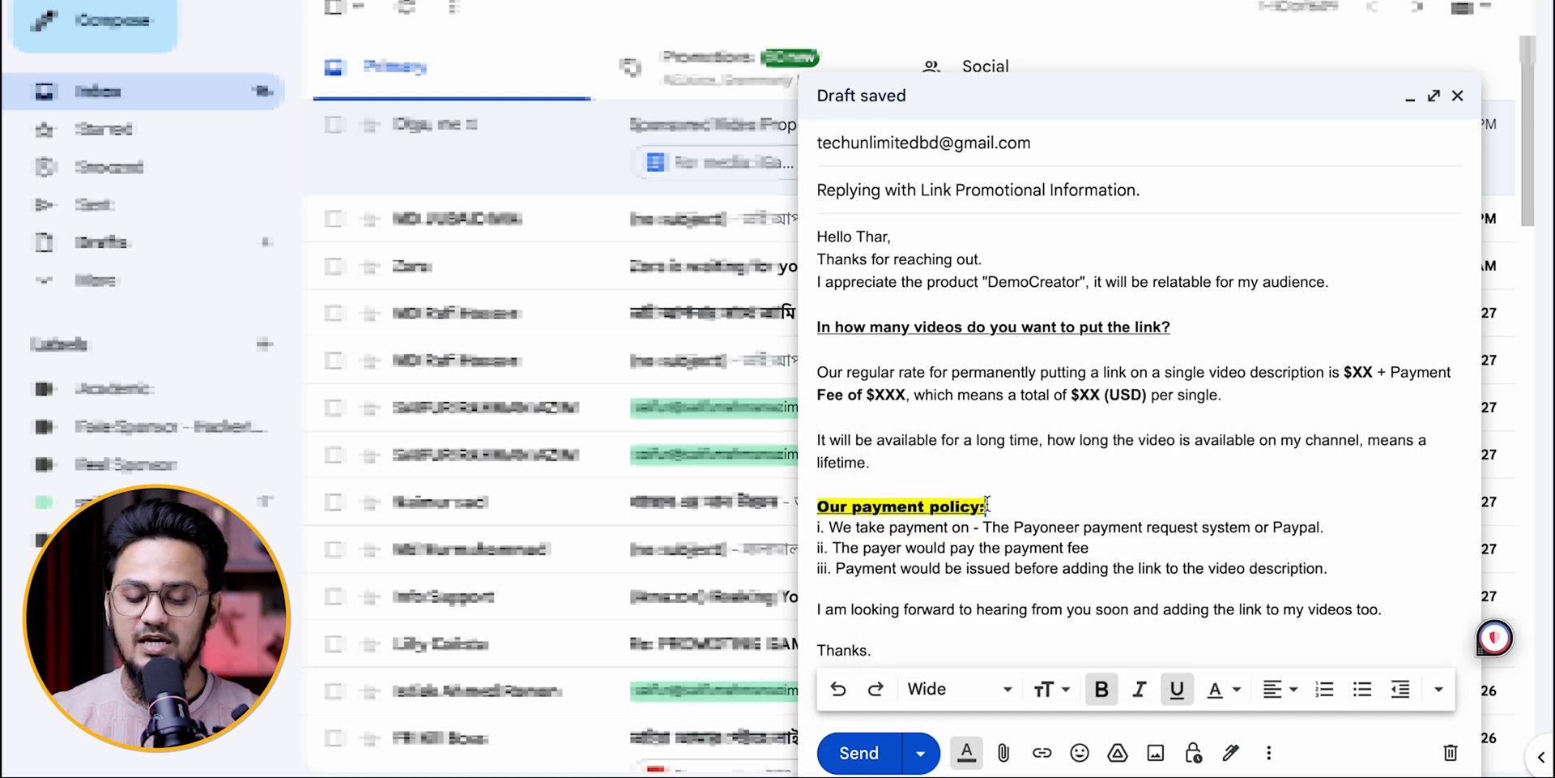
pyautogui.hotkey('ctrl', 'z')
# Step: Change the text colour of the "Our payment policy:" heading to dark red
pyautogui.moveTo(988, 504); pyautogui.dragTo(819, 505)
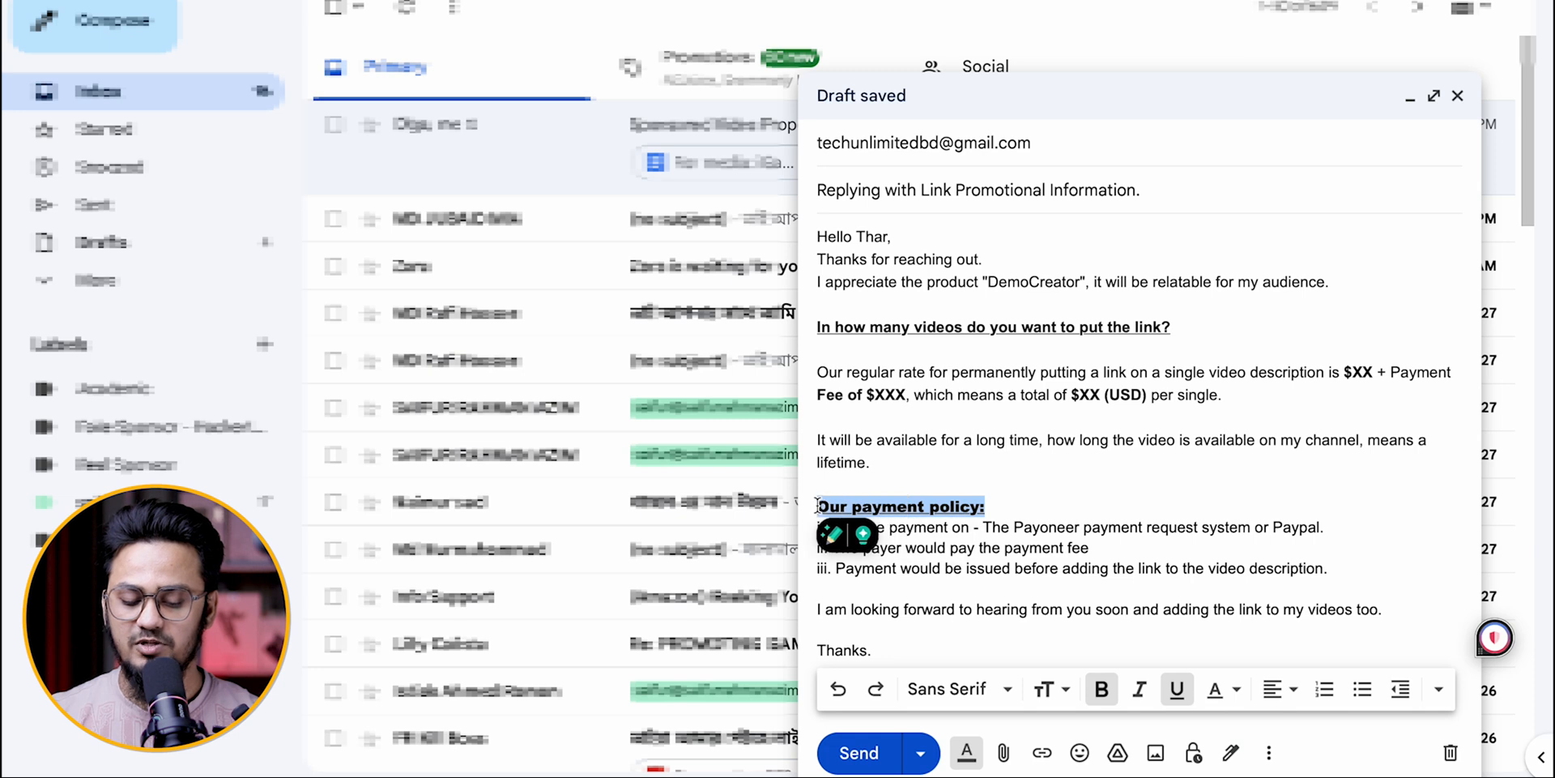
pyautogui.click(1215, 689)
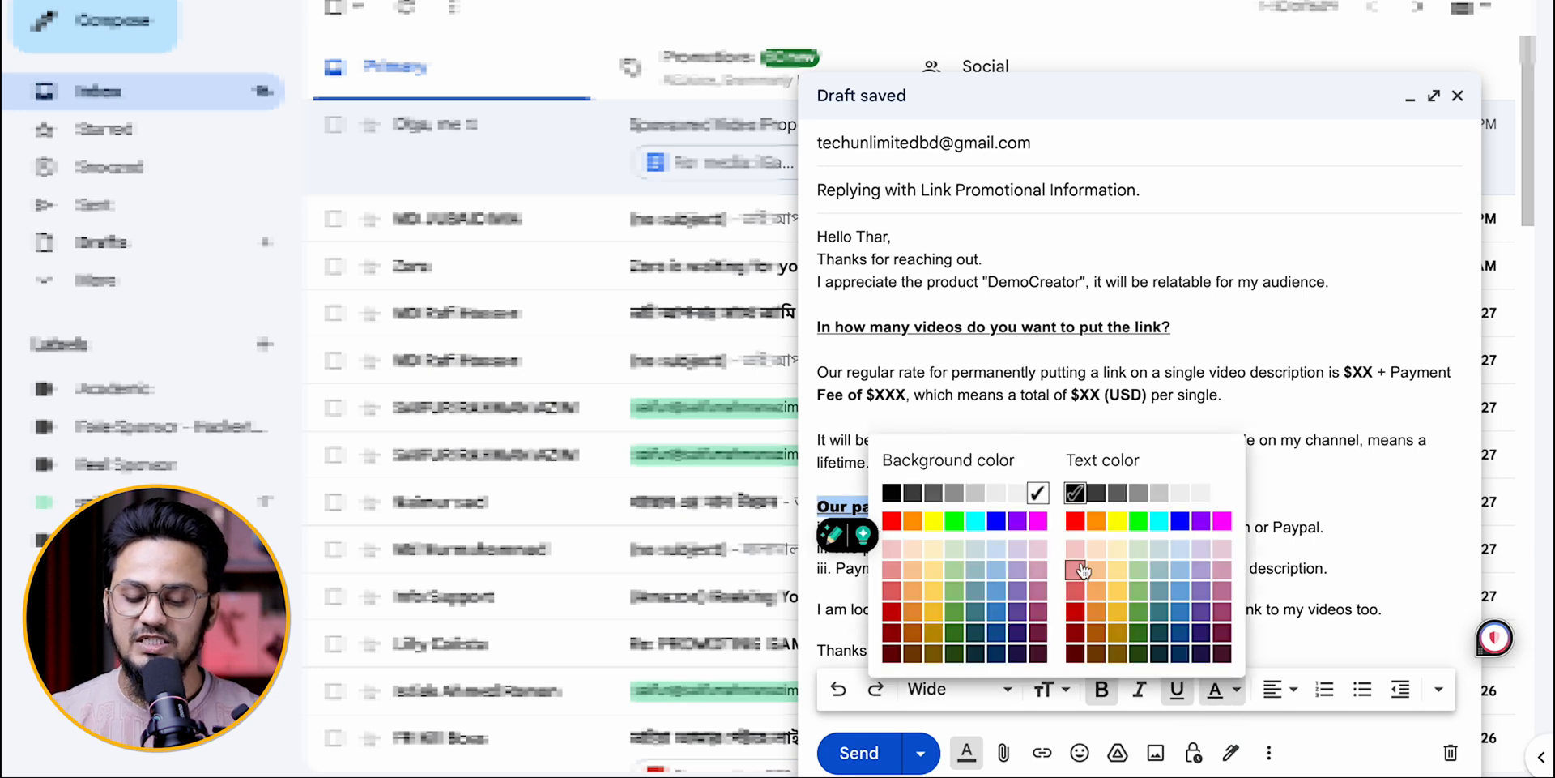
pyautogui.click(1076, 613)
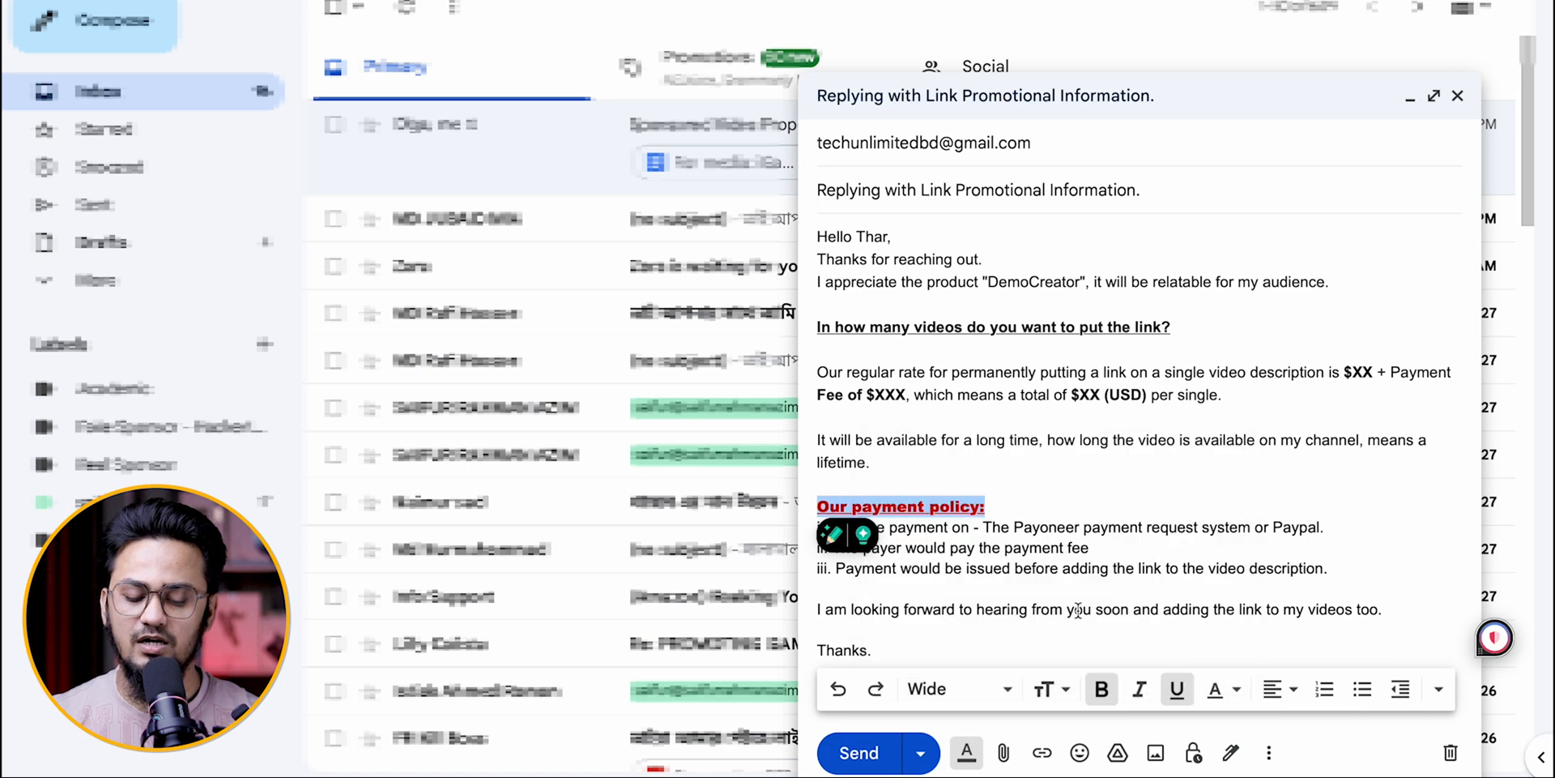
pyautogui.click(1060, 504)
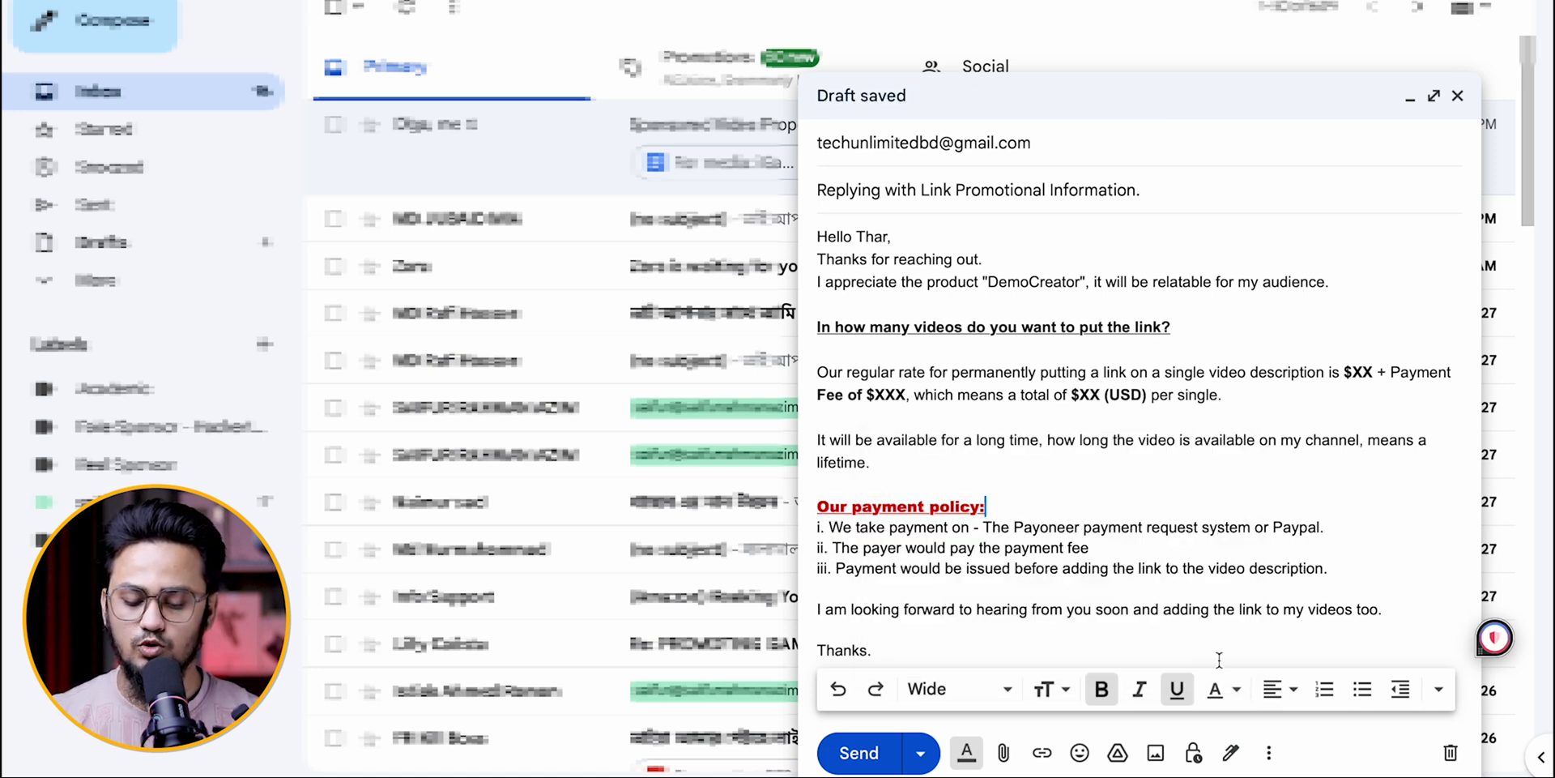
pyautogui.click(1237, 694)
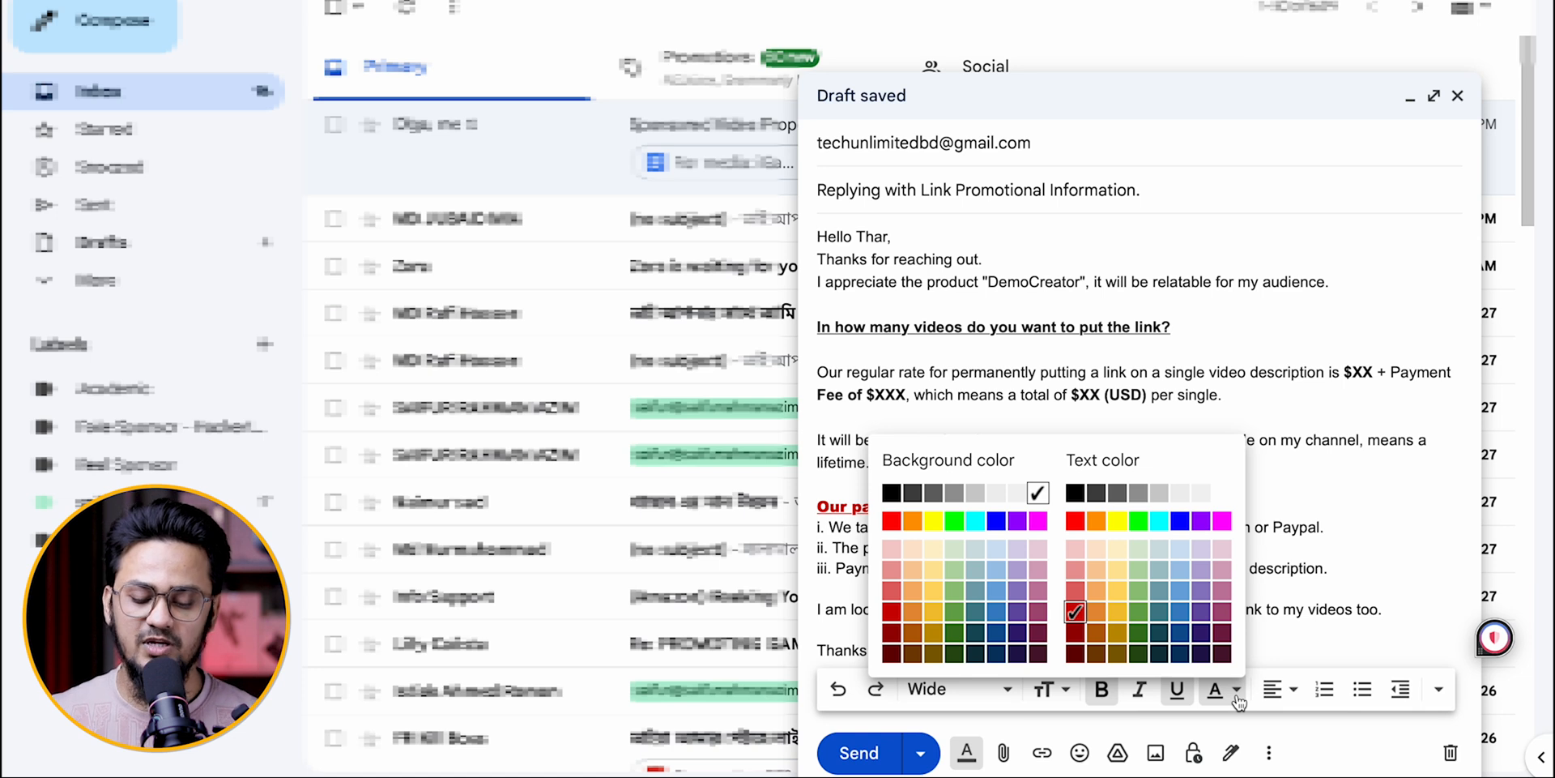
pyautogui.click(1396, 503)
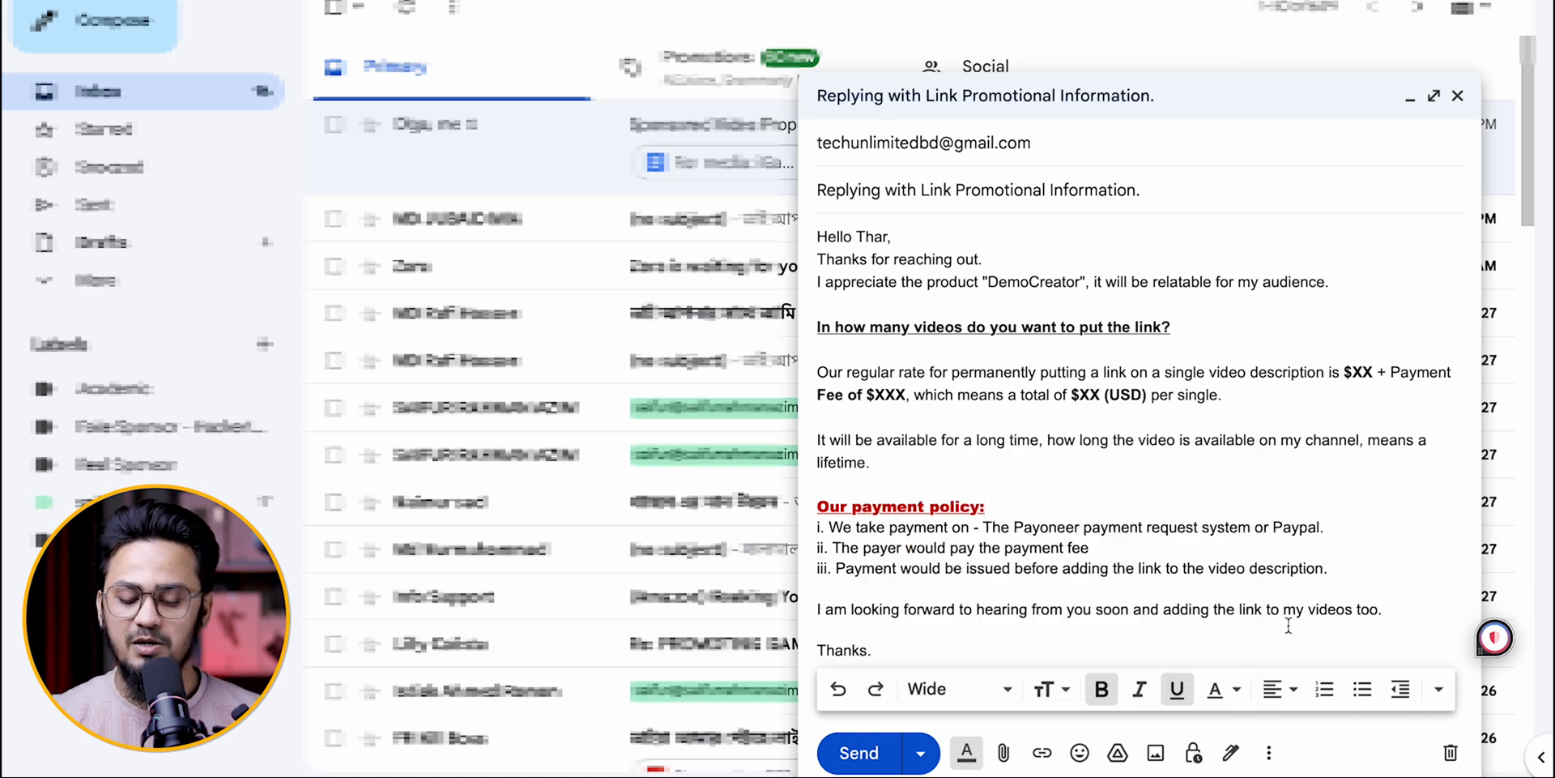
# Step: Try aligning the "Our payment policy:" heading to the right and undo it
pyautogui.click(1285, 691)
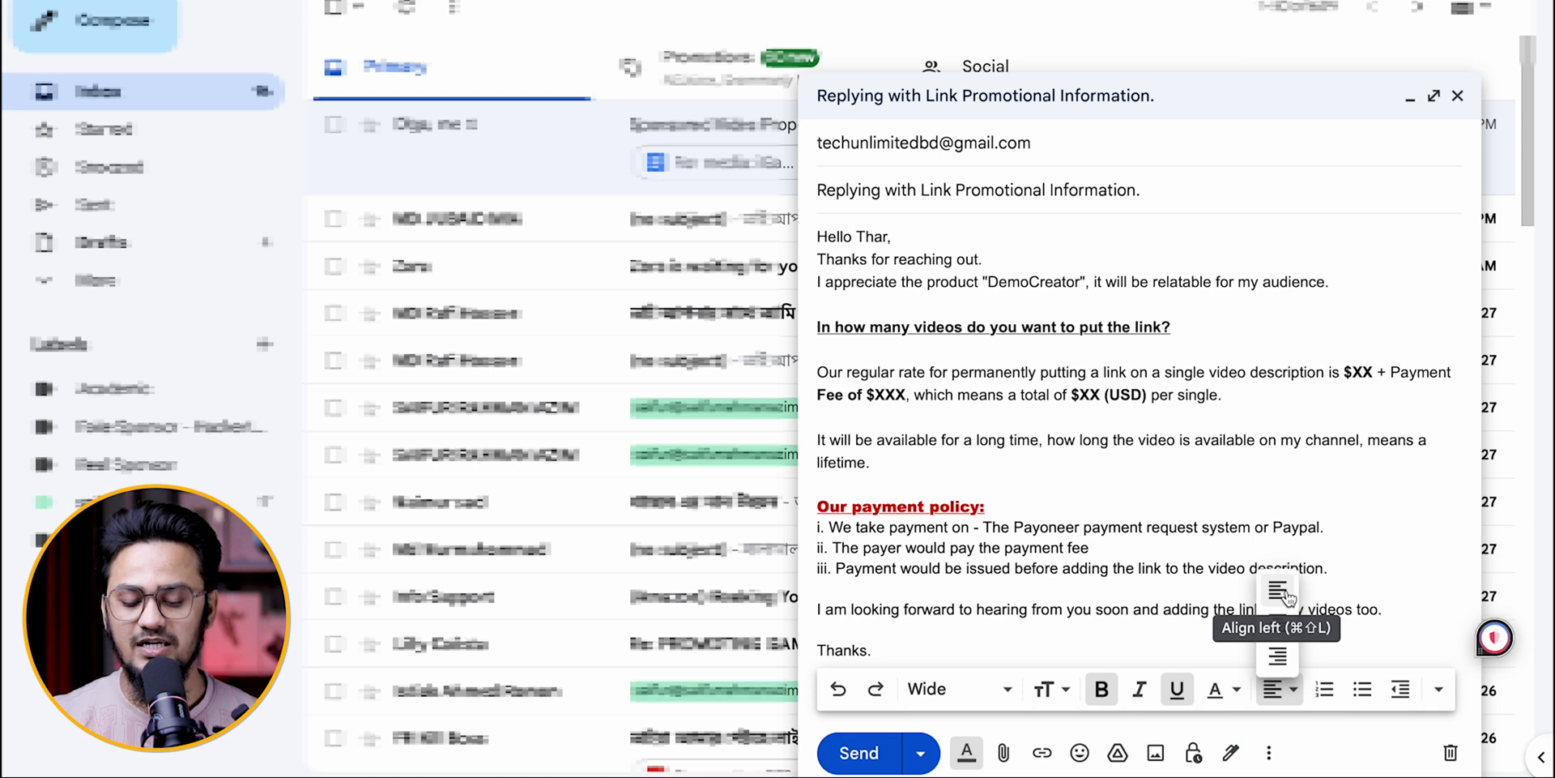
pyautogui.click(1285, 660)
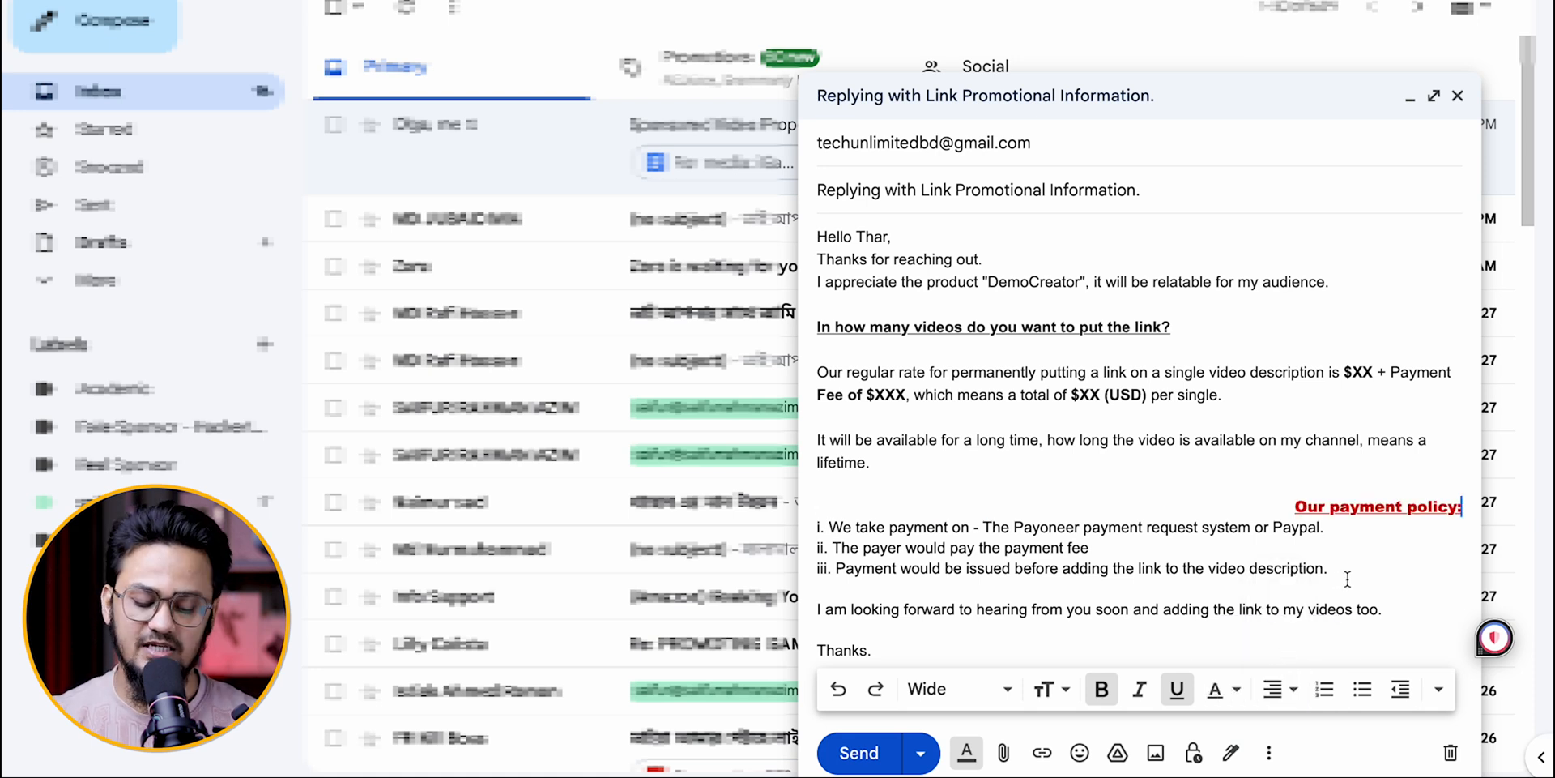
pyautogui.hotkey('ctrl', 'z')
# Step: Centre the underlined question "In how many videos do you want to put the link?"
pyautogui.moveTo(1221, 328); pyautogui.dragTo(818, 326)
pyautogui.moveTo(1253, 687)
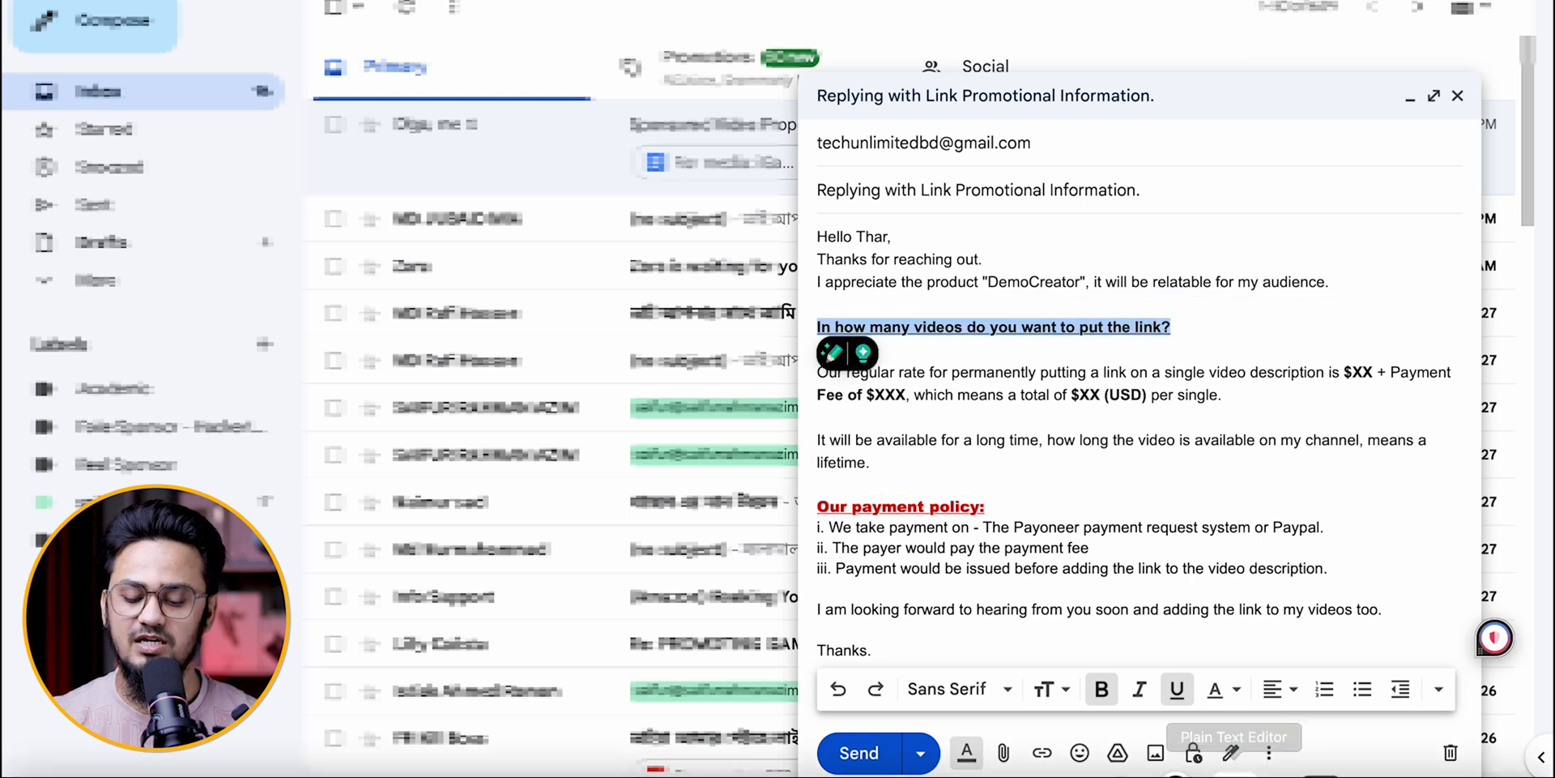
pyautogui.click(1272, 688)
pyautogui.click(1280, 622)
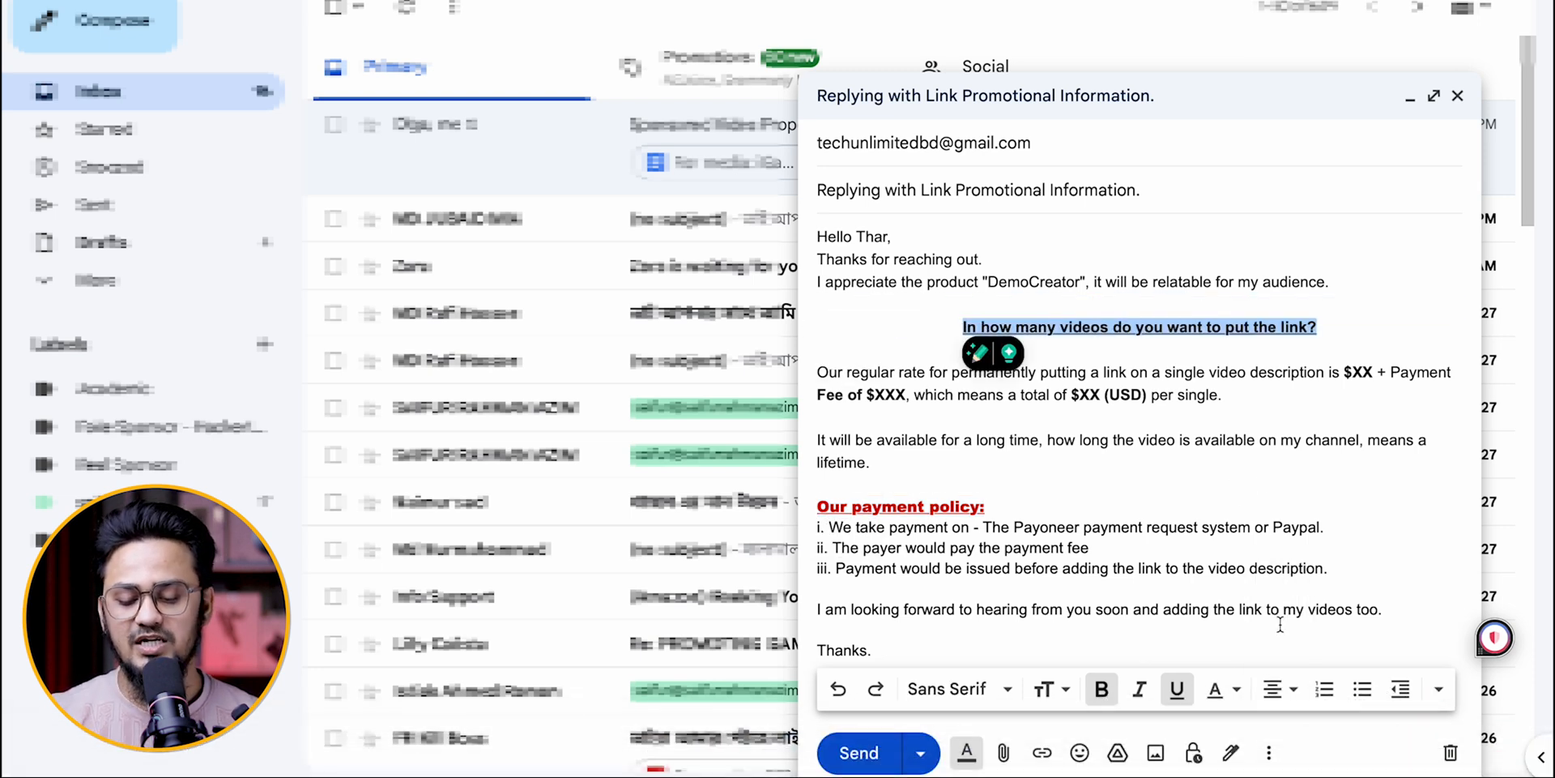
pyautogui.click(1265, 453)
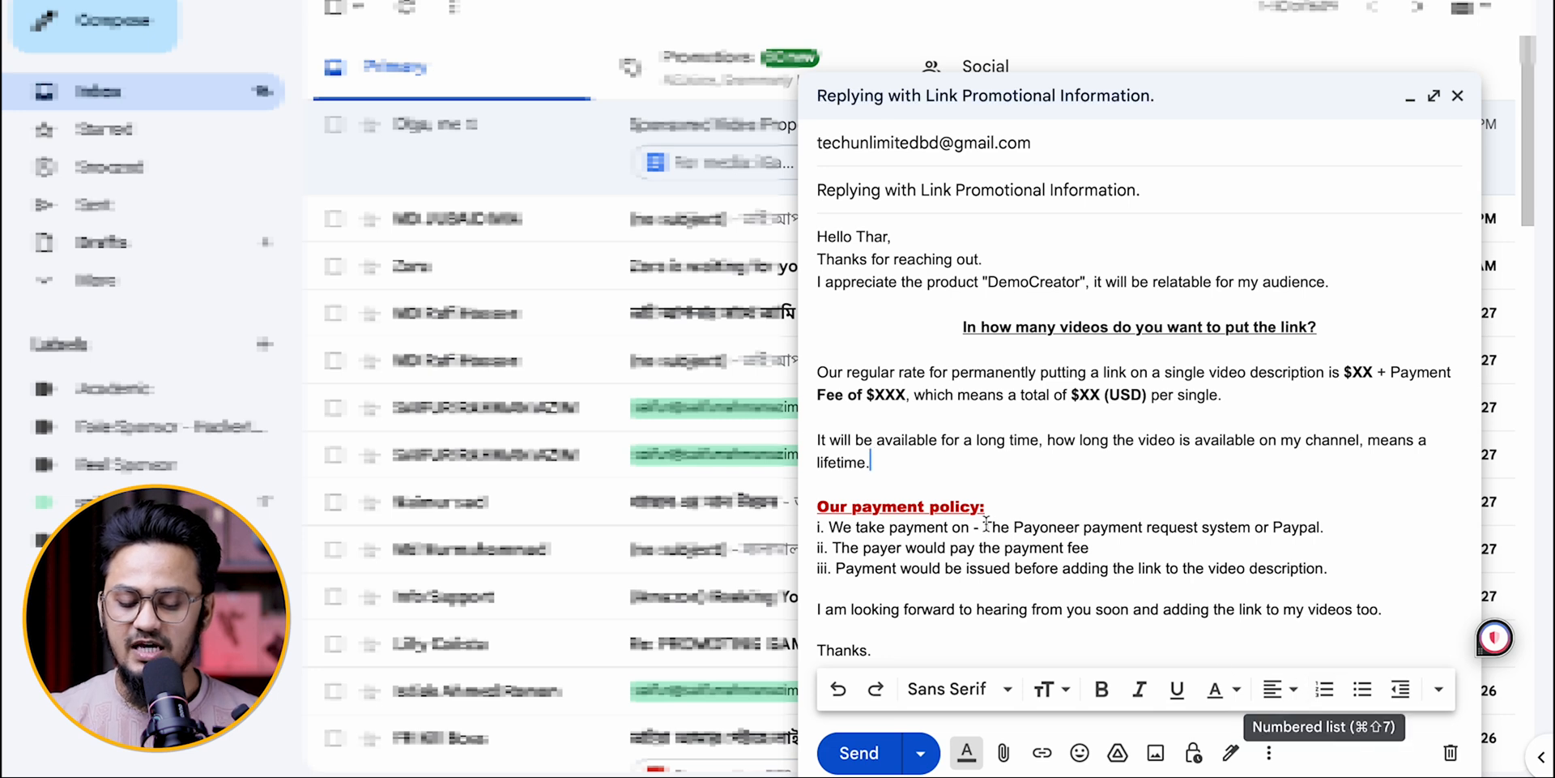
# Step: Try turning the three payment policy lines into a bulleted list and undo it
pyautogui.moveTo(1331, 569); pyautogui.dragTo(820, 527)
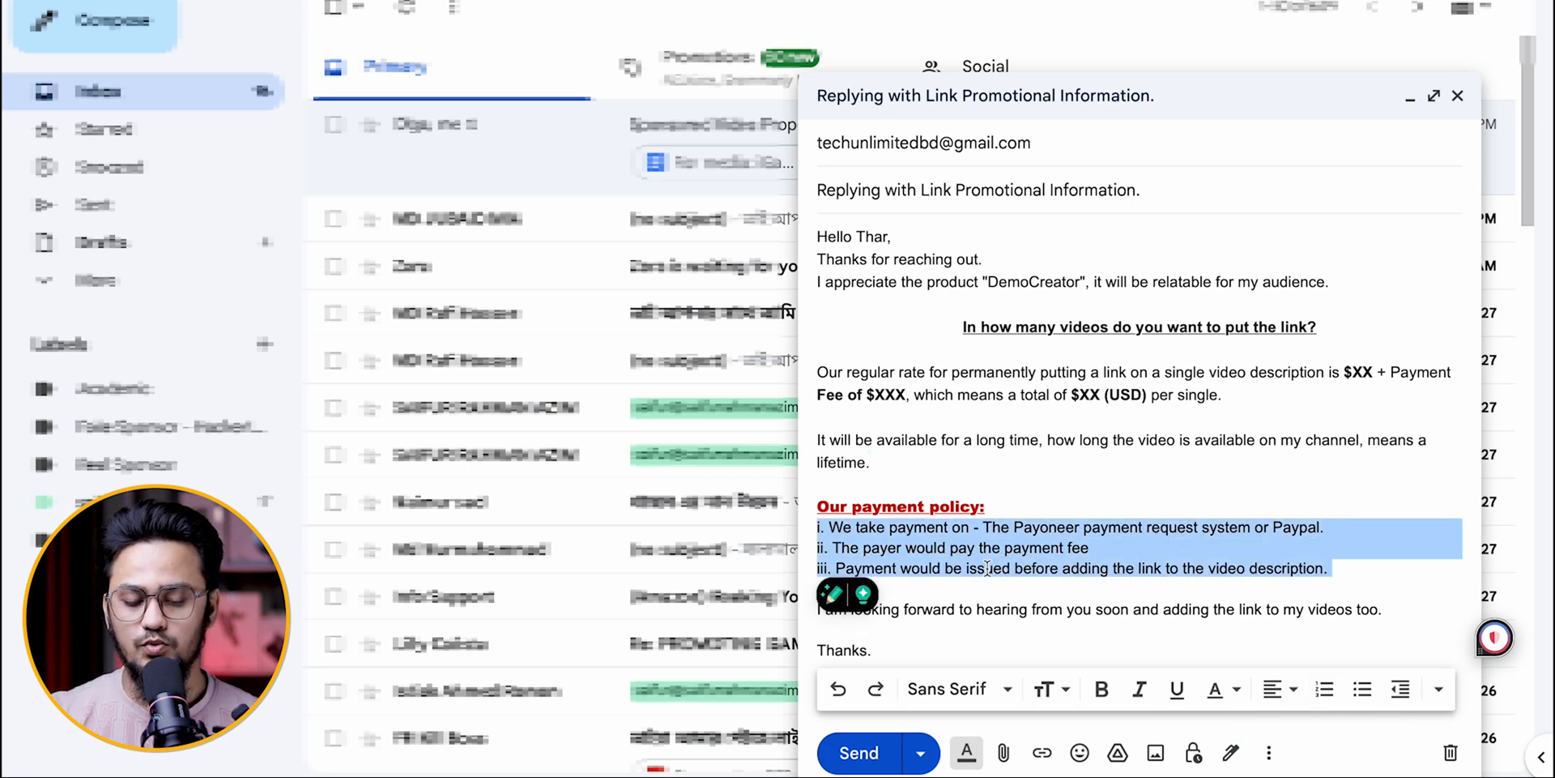
pyautogui.click(1364, 691)
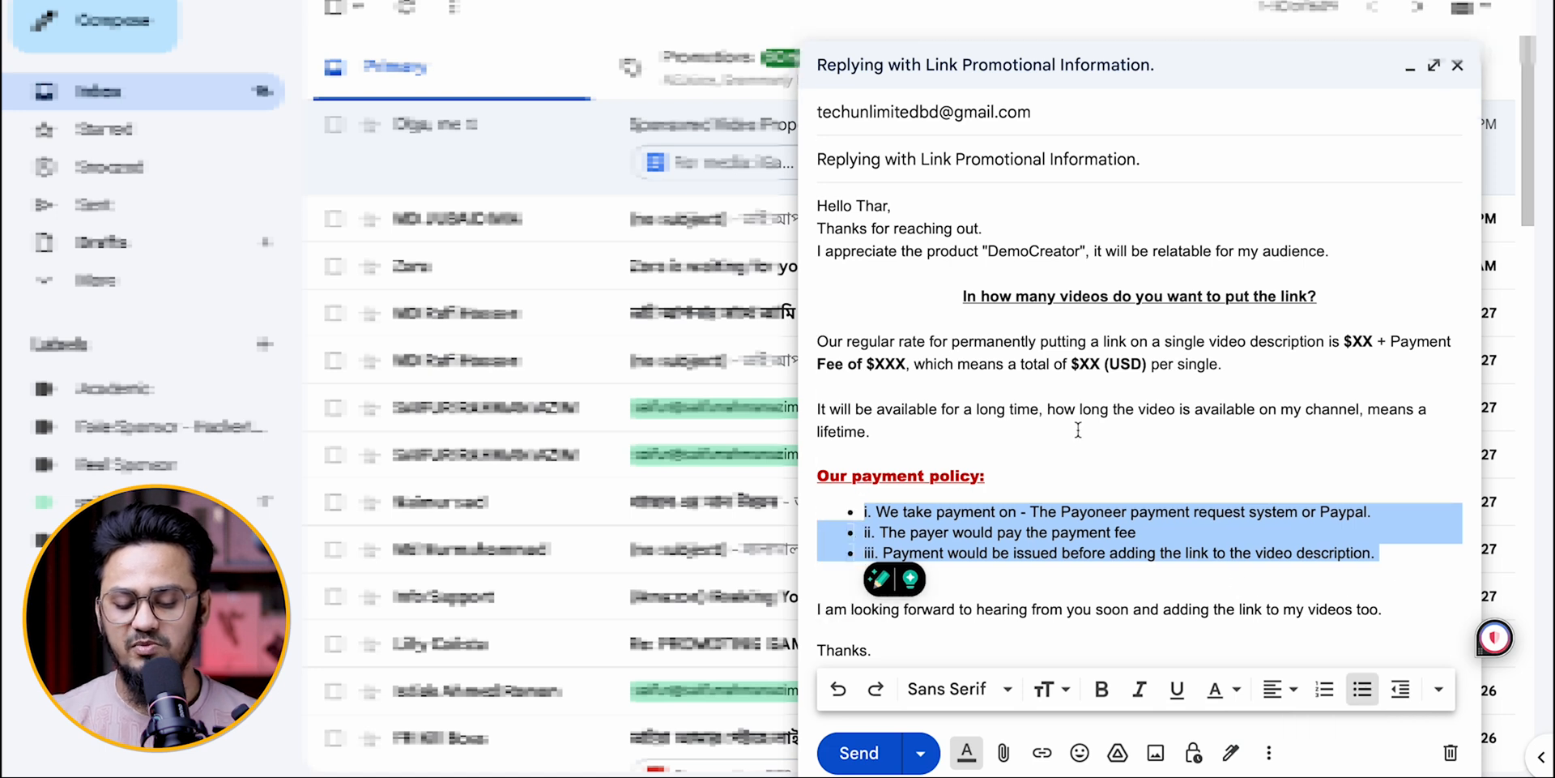
pyautogui.press('super+z')
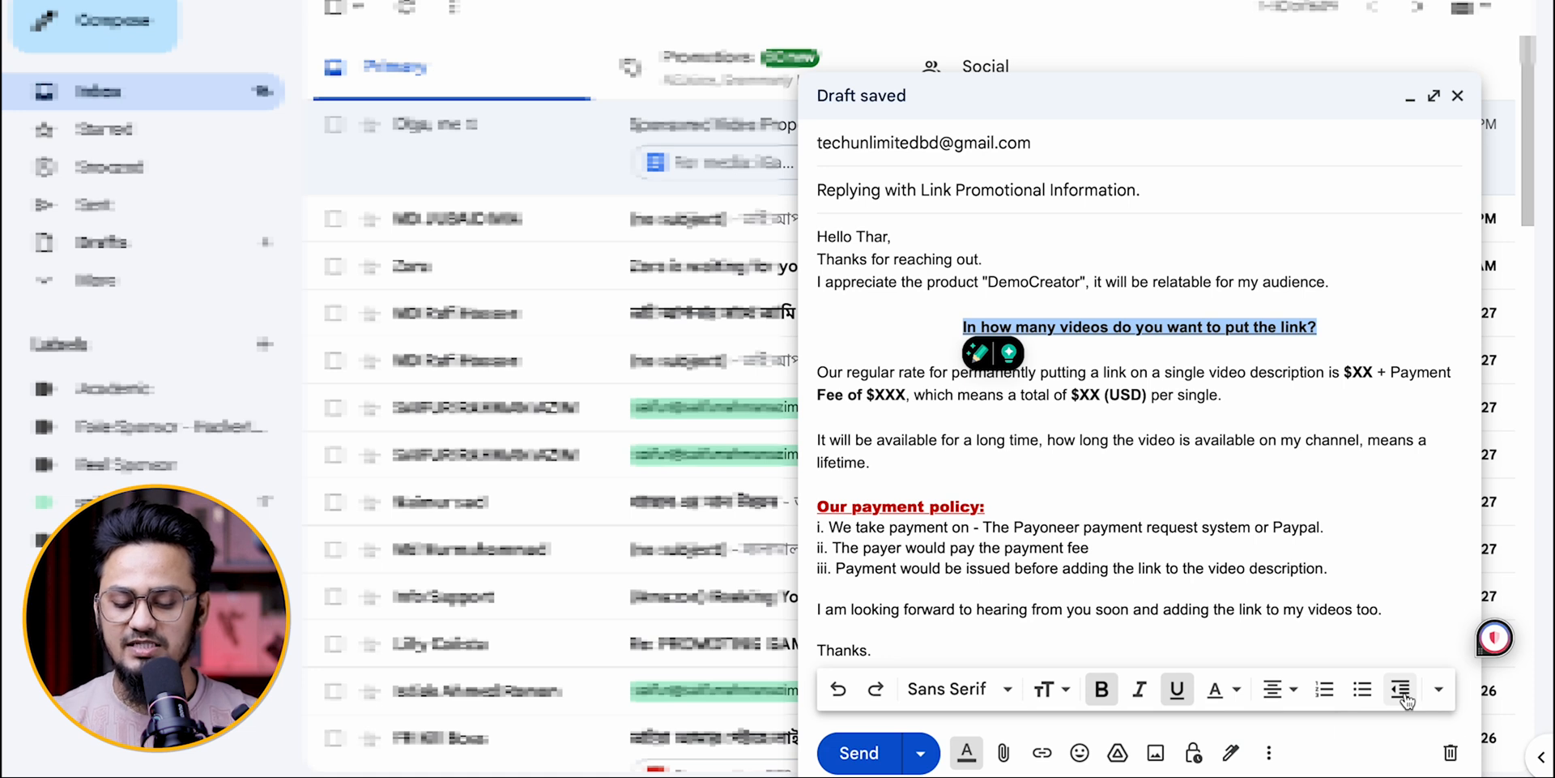
# Step: Try reducing the indent of the paragraph about the regular rate and undo the change
pyautogui.click(818, 372)
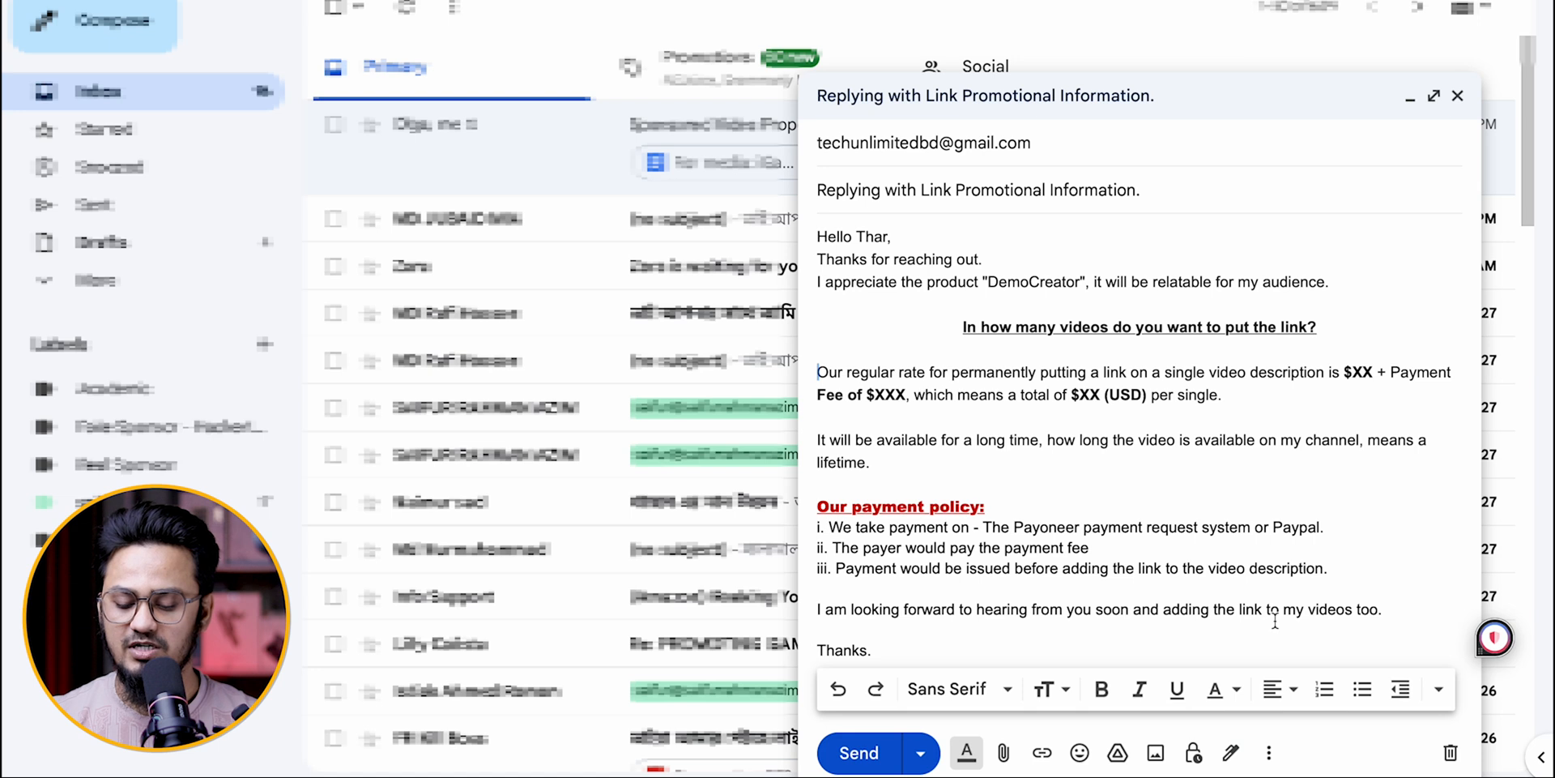
pyautogui.click(1404, 693)
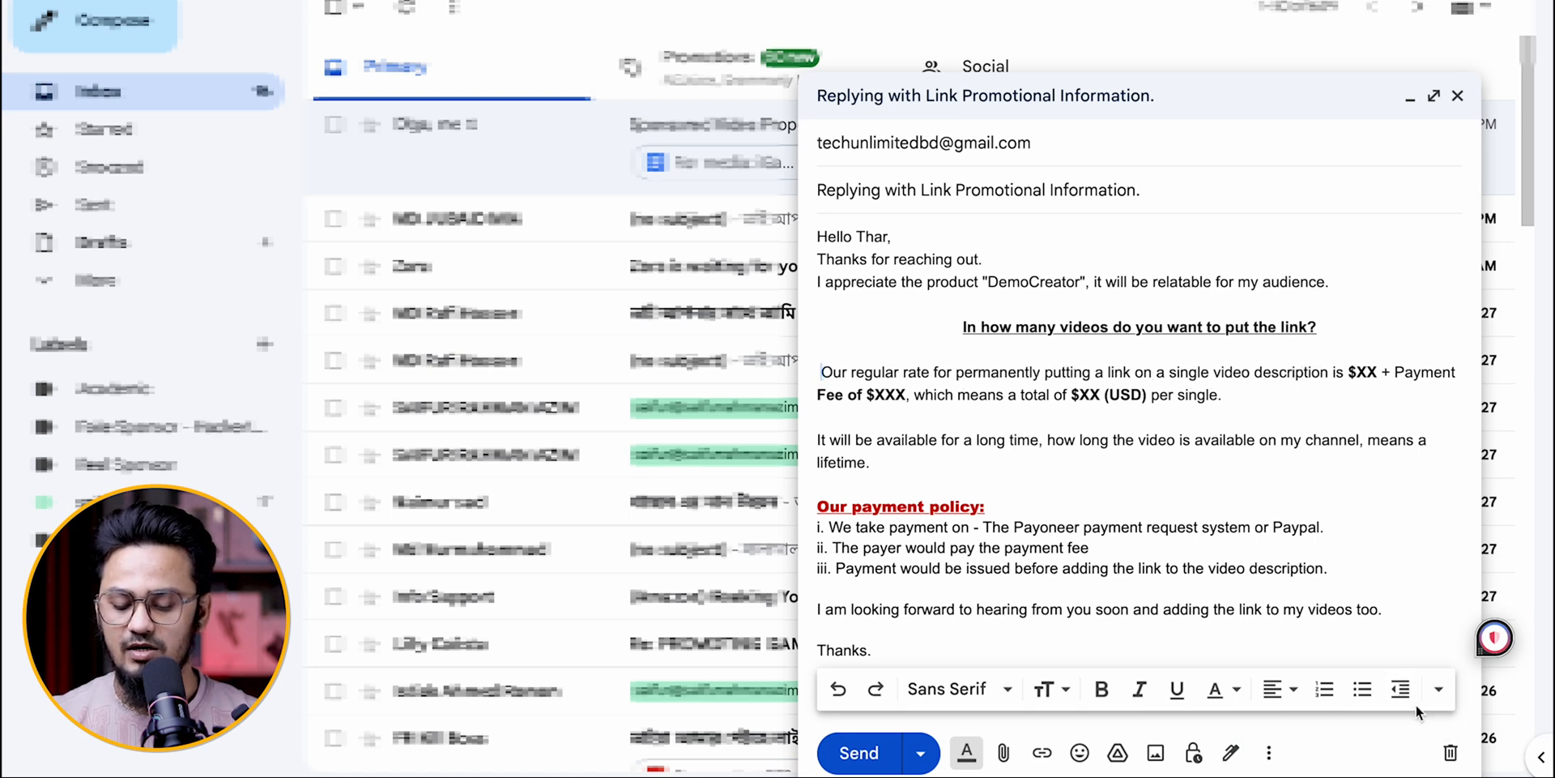
pyautogui.press('super+z')
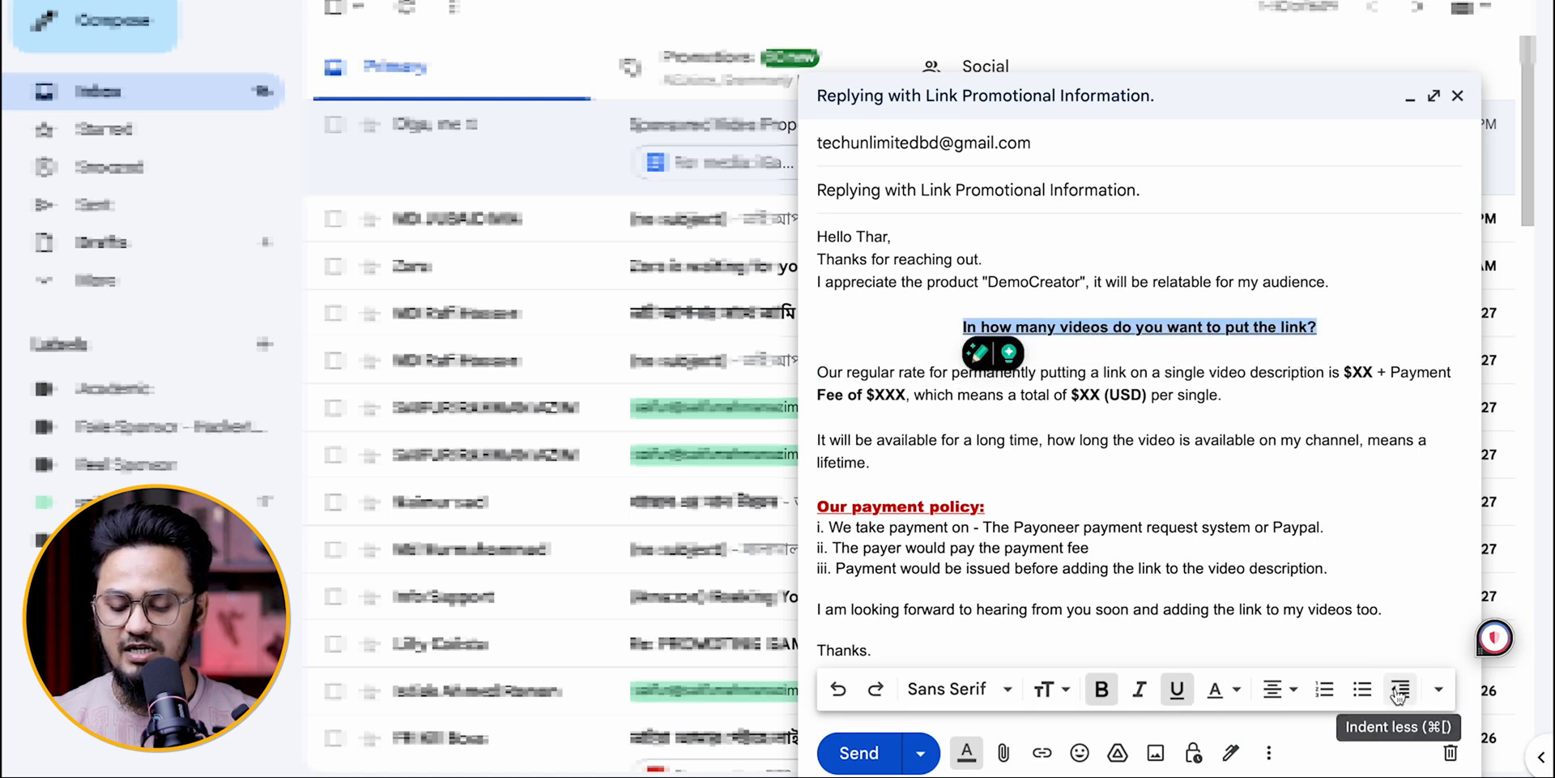
# Step: Try quote formatting on the centred question about the number of videos and undo it
pyautogui.click(1439, 689)
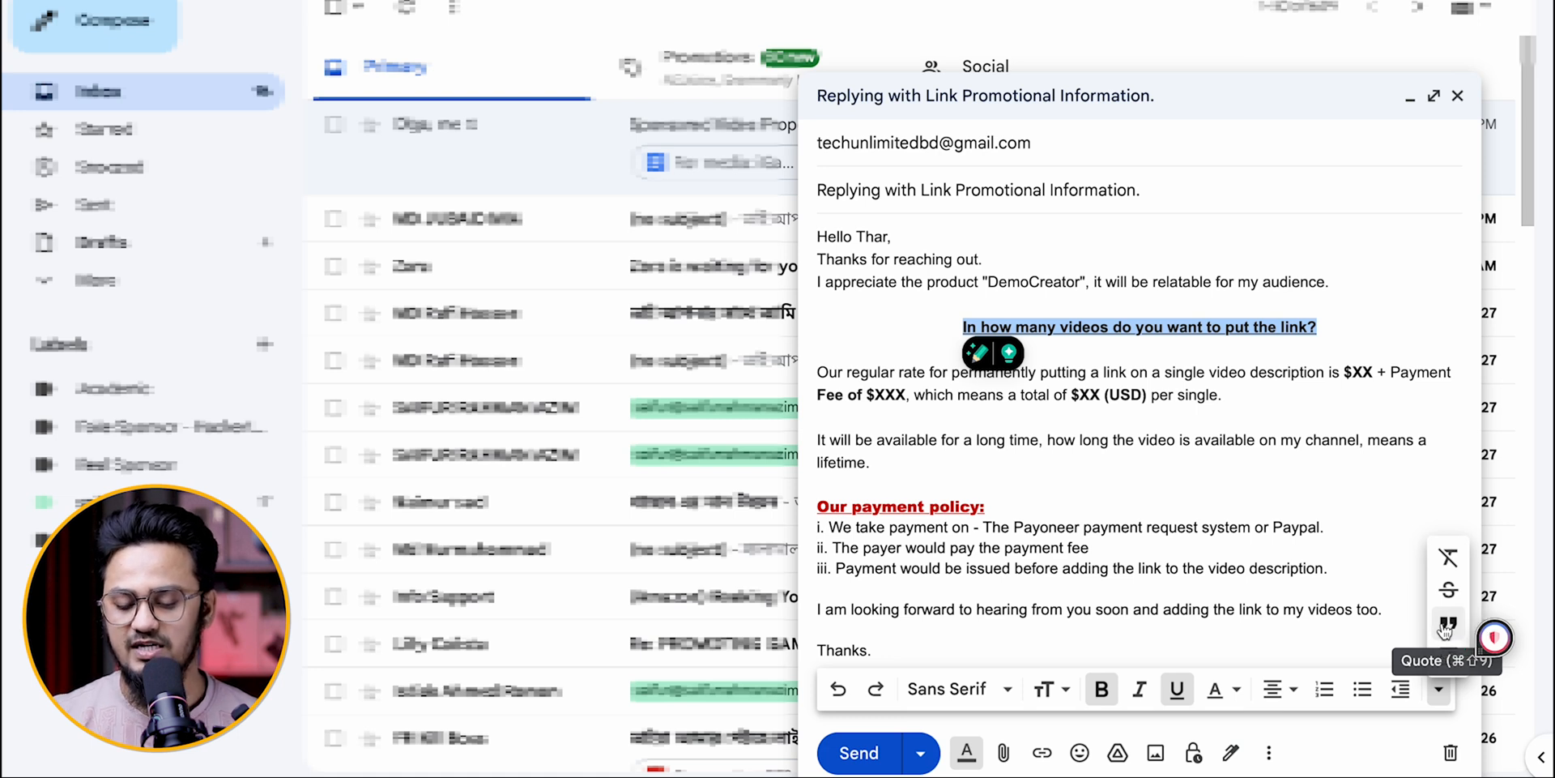
pyautogui.click(1446, 628)
pyautogui.hotkey('ctrl', 'z')
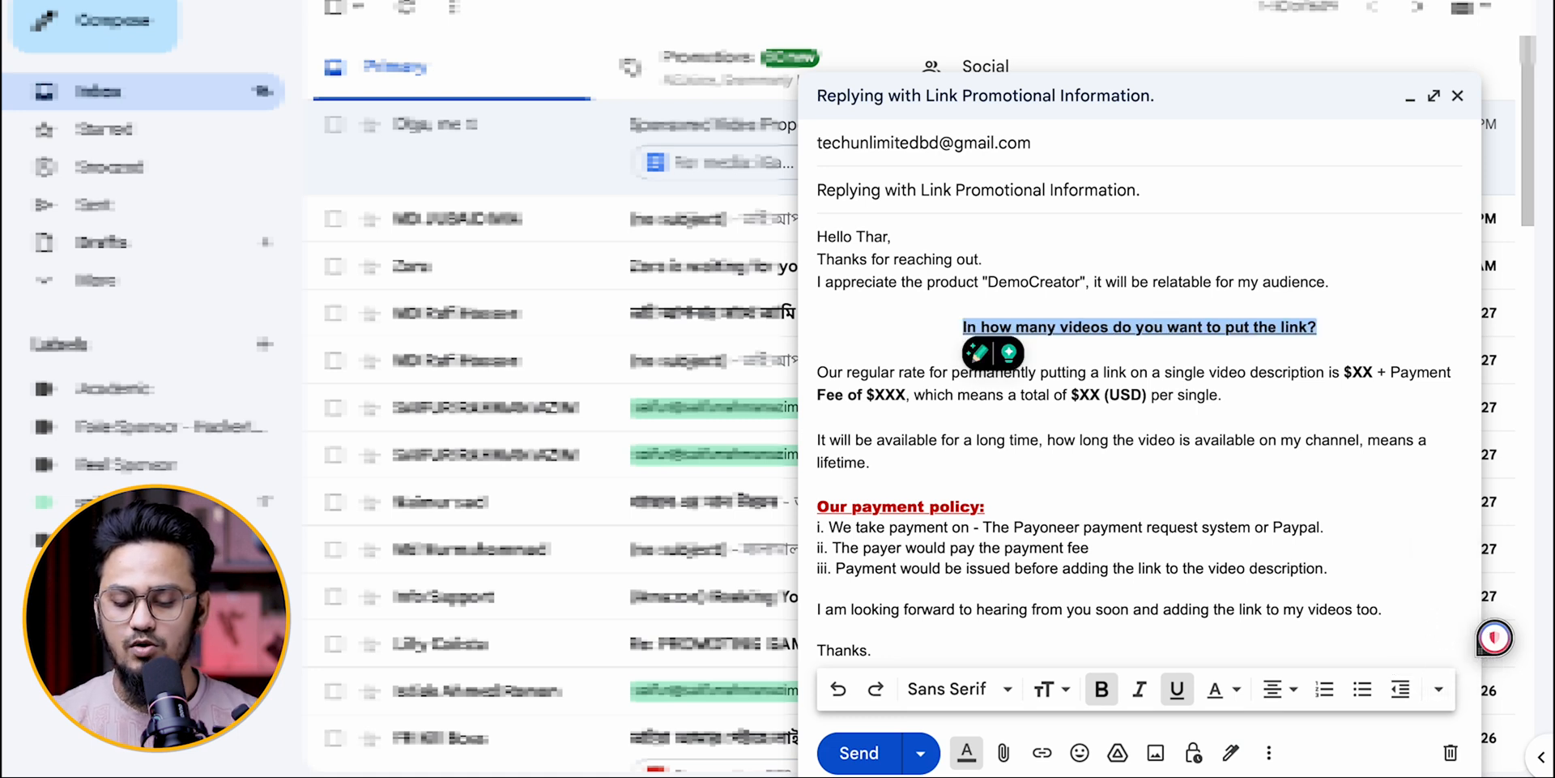
# Step: Try strikethrough on the centred question about the number of videos and remove it again
pyautogui.click(1438, 690)
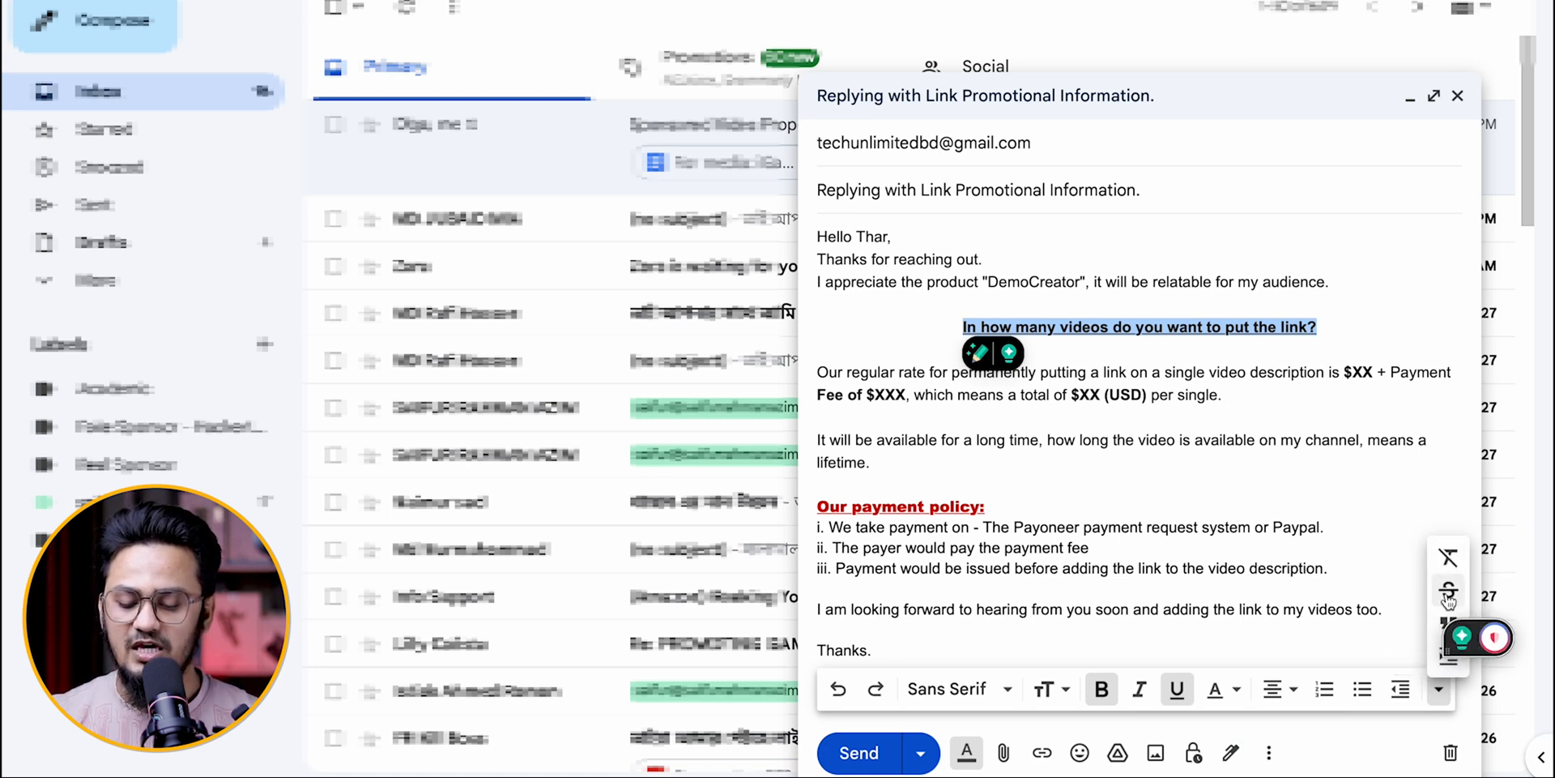
pyautogui.click(1449, 597)
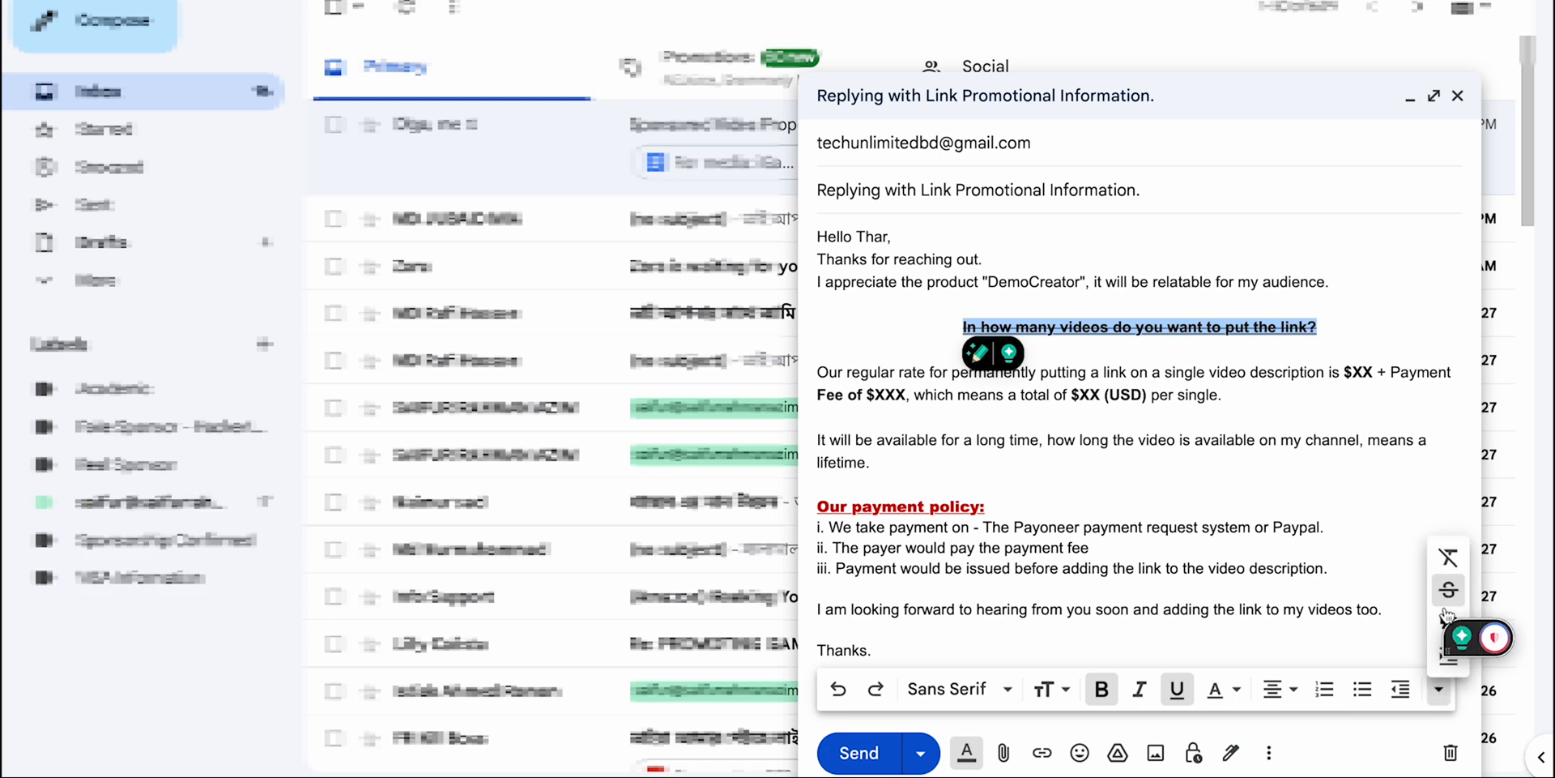
pyautogui.click(1444, 683)
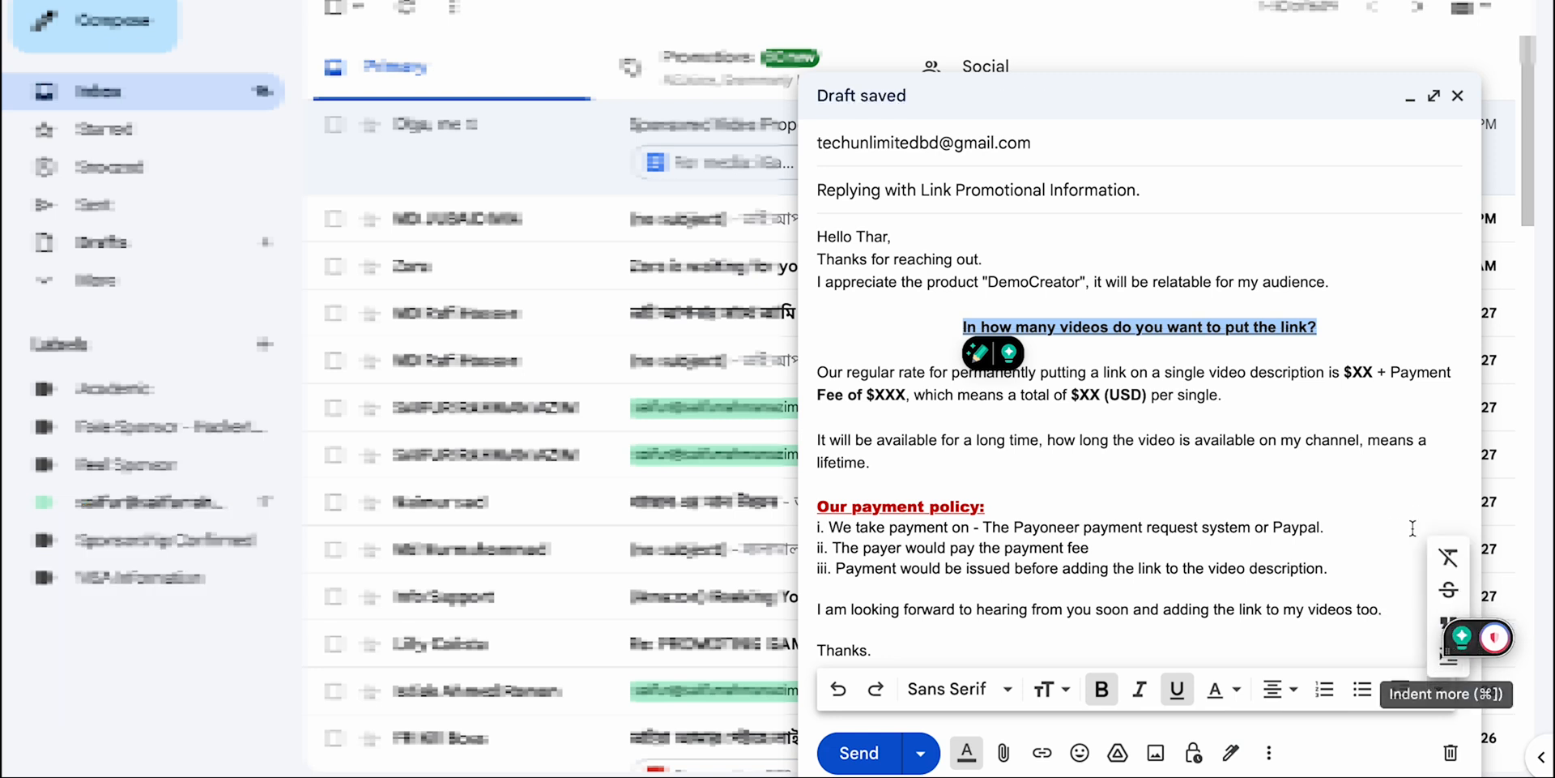
# Step: Try increasing the indent of the centred question about the number of videos twice and undo it
pyautogui.hotkey('ctrl', 'Up')
pyautogui.hotkey('ctrl', 'Up')
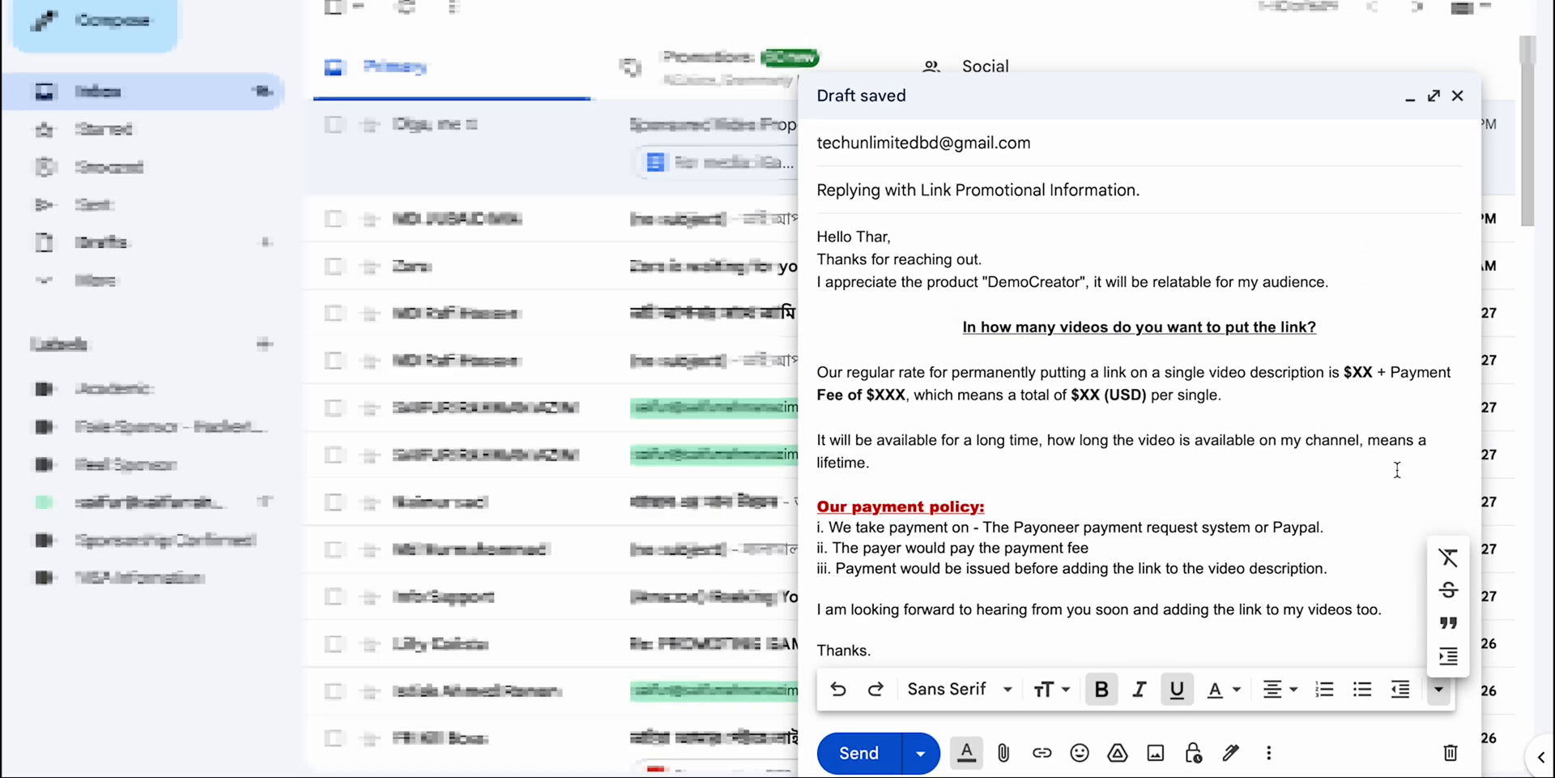
pyautogui.click(1449, 656)
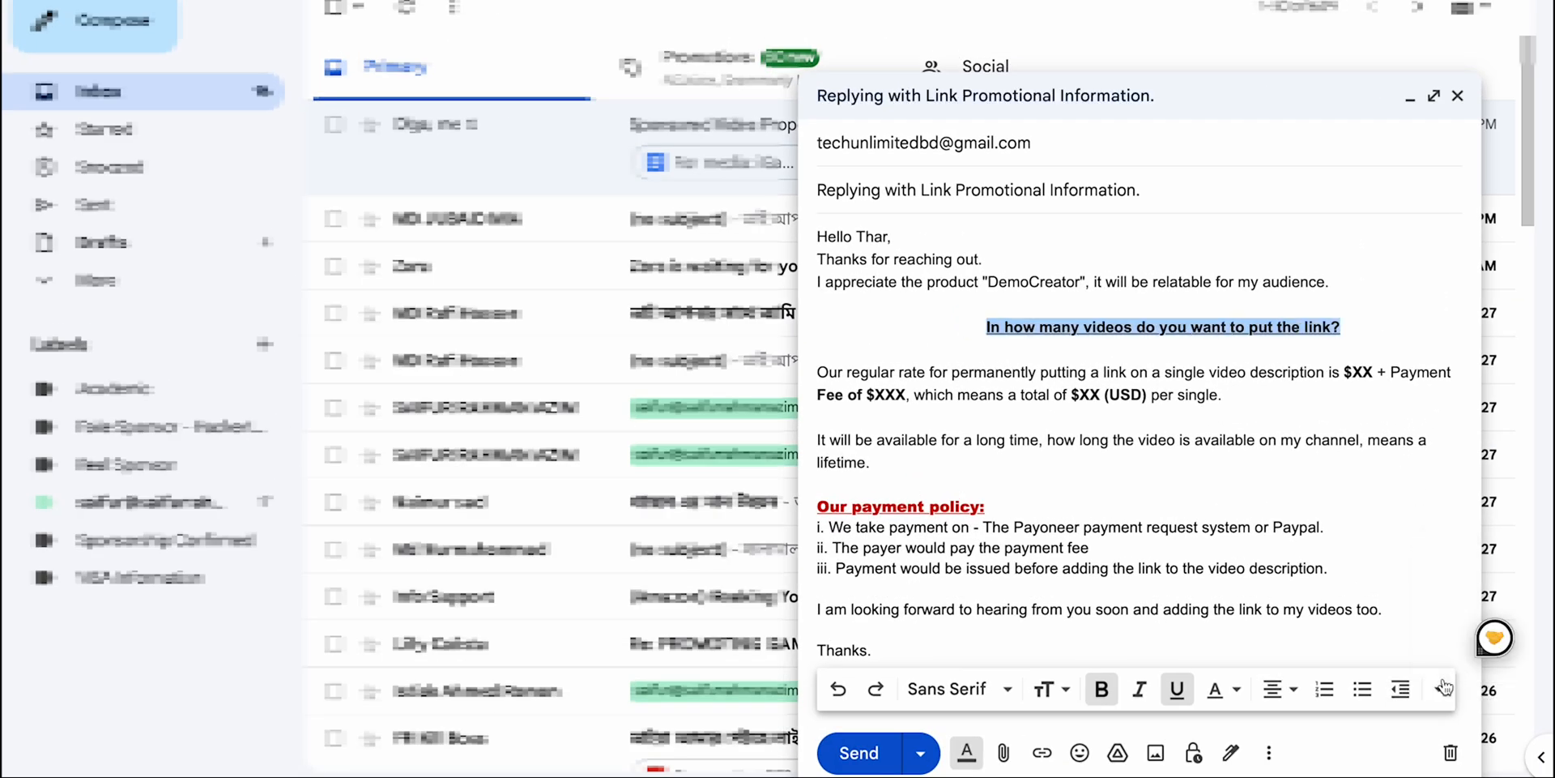
pyautogui.click(1449, 656)
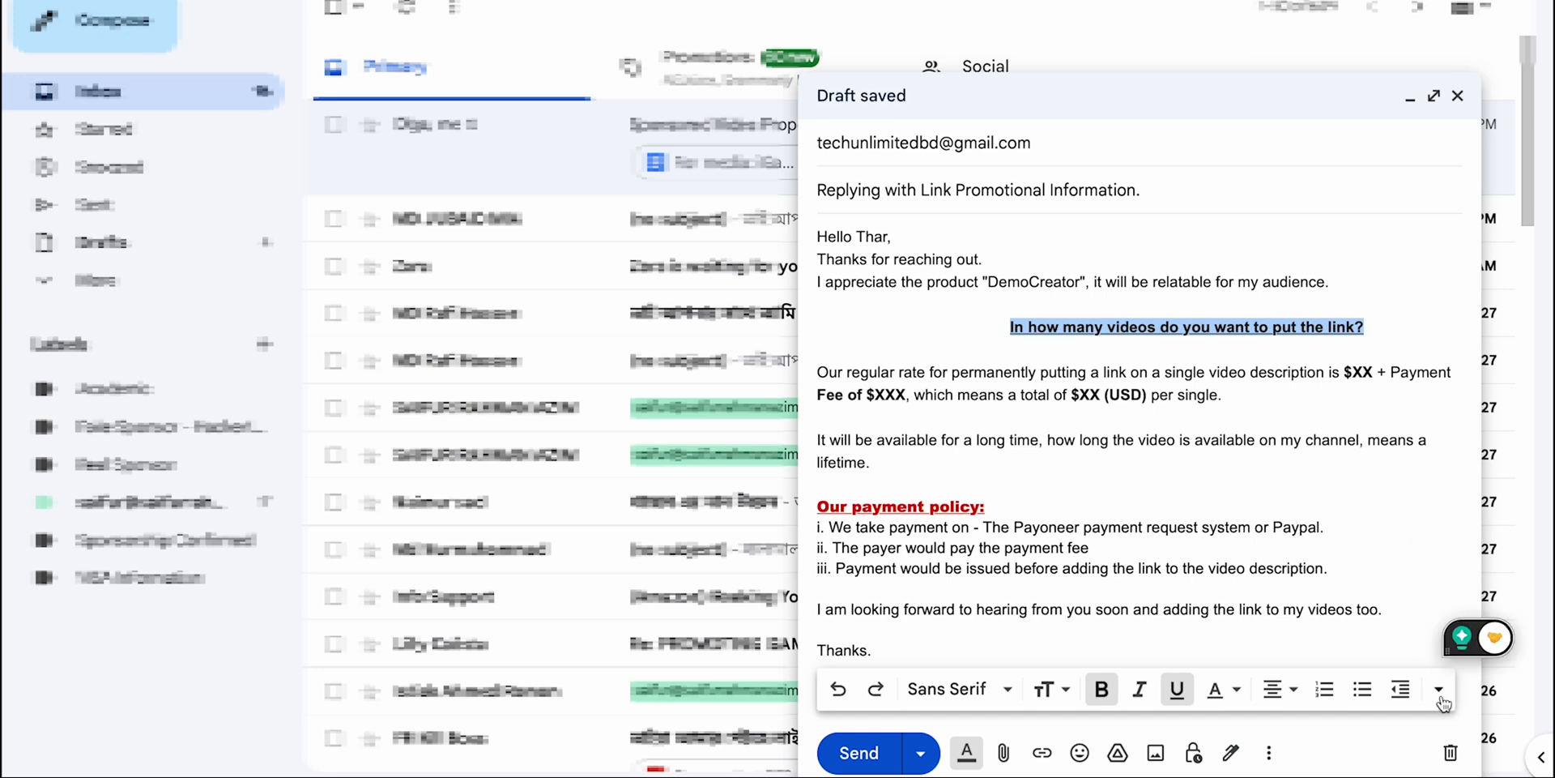
pyautogui.click(1406, 698)
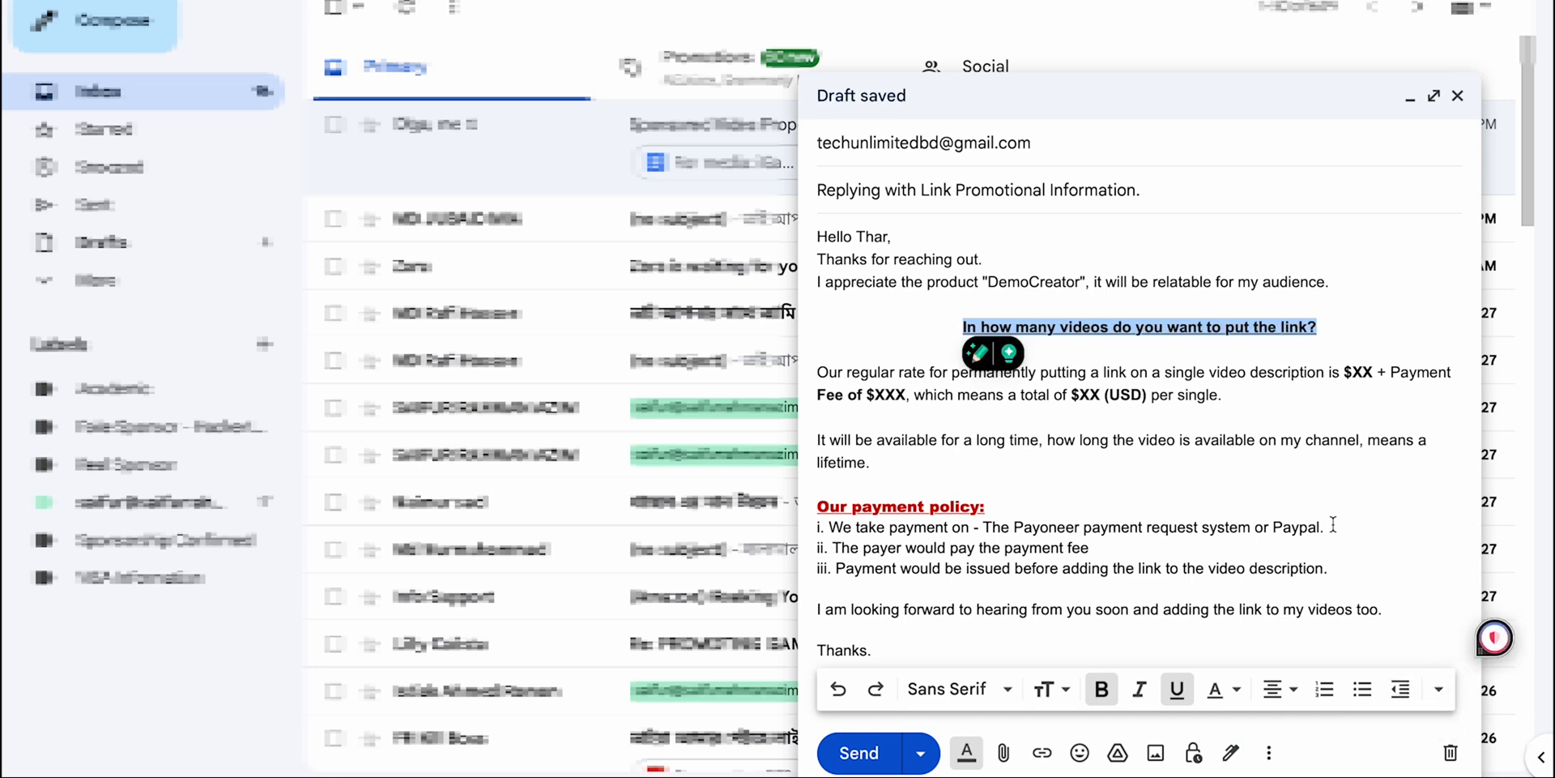
# Step: Hide the formatting options and view the file attachment dialog without uploading anything
pyautogui.click(970, 752)
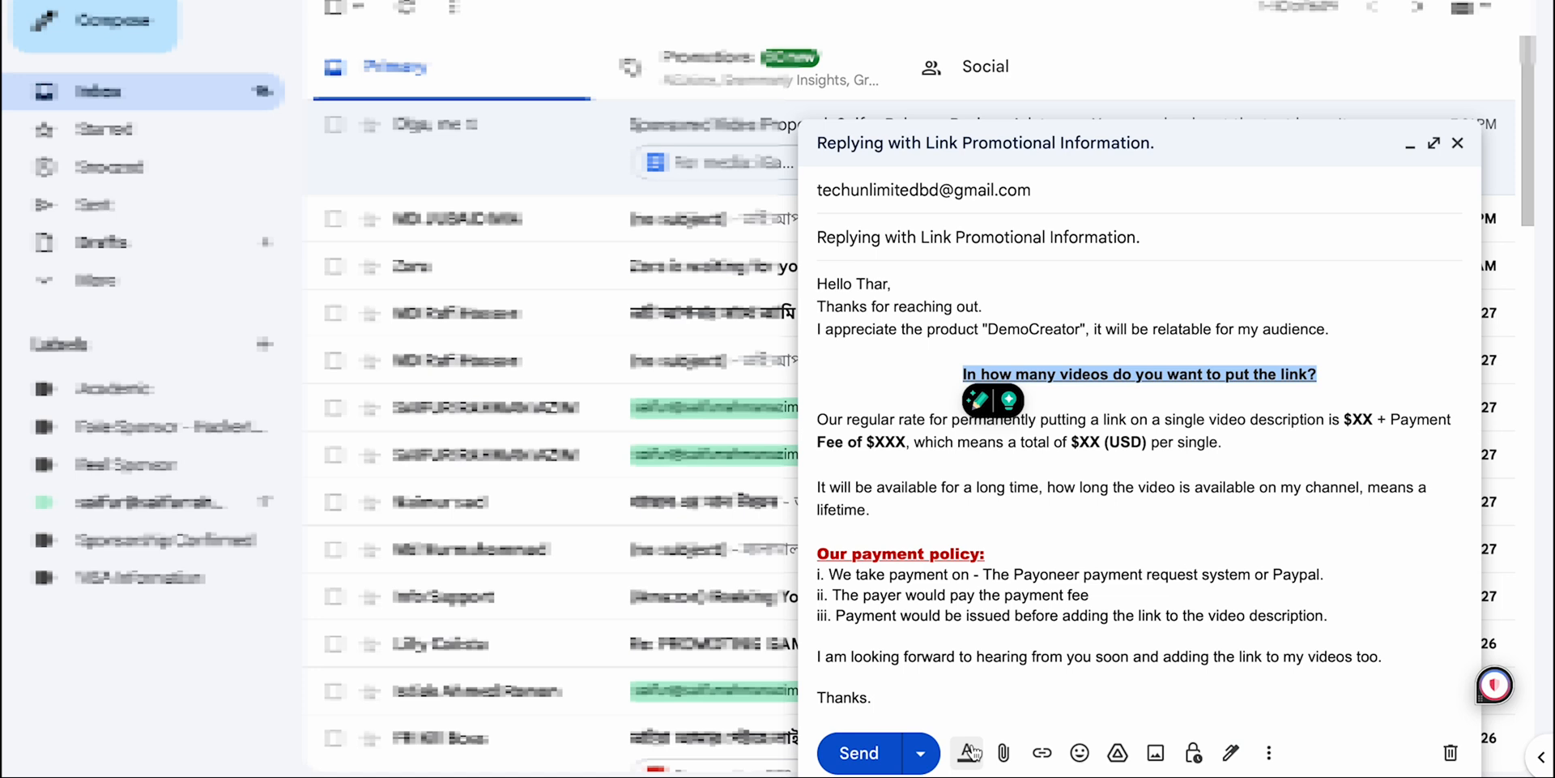
pyautogui.click(1007, 753)
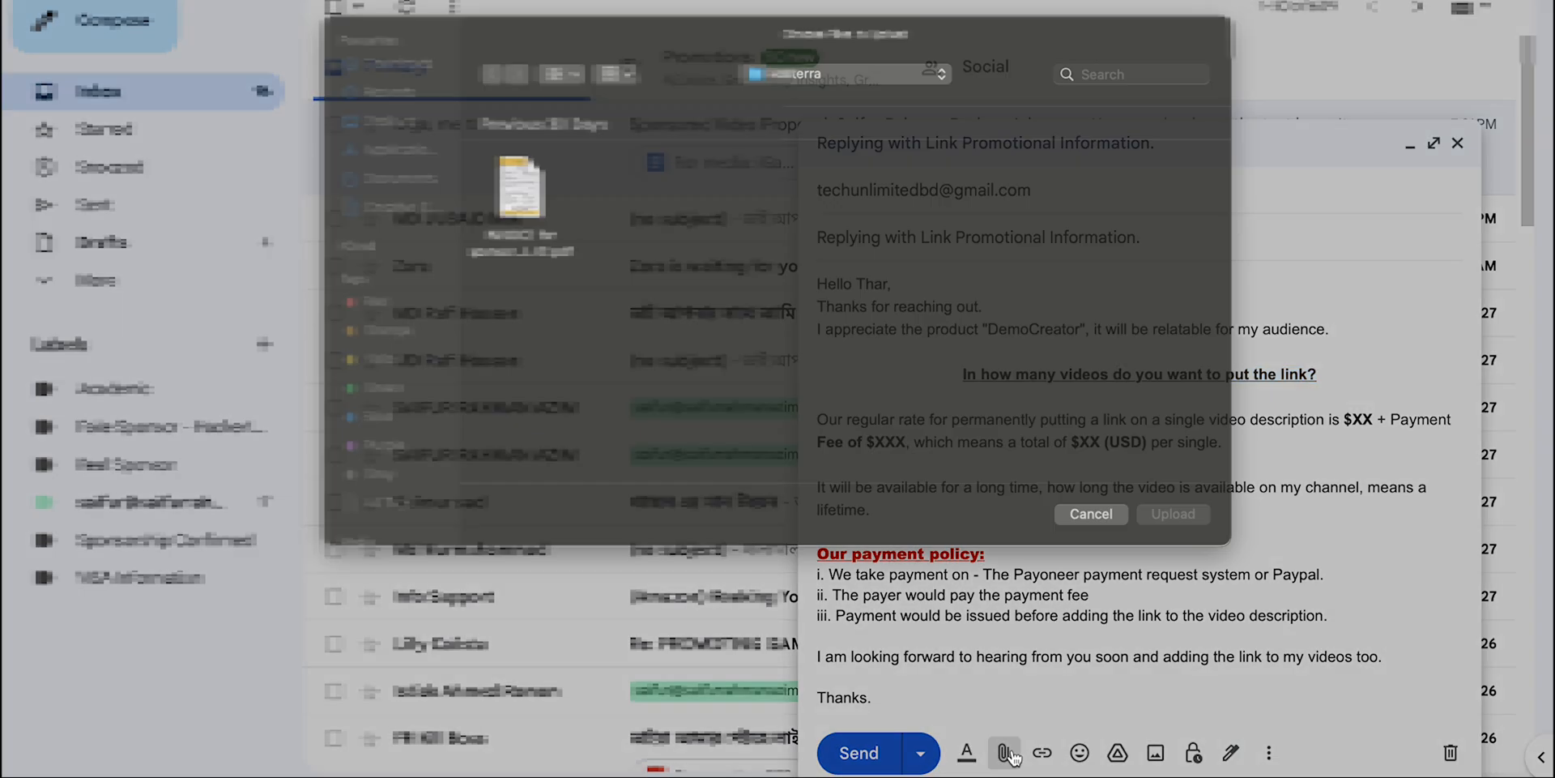
pyautogui.click(1100, 541)
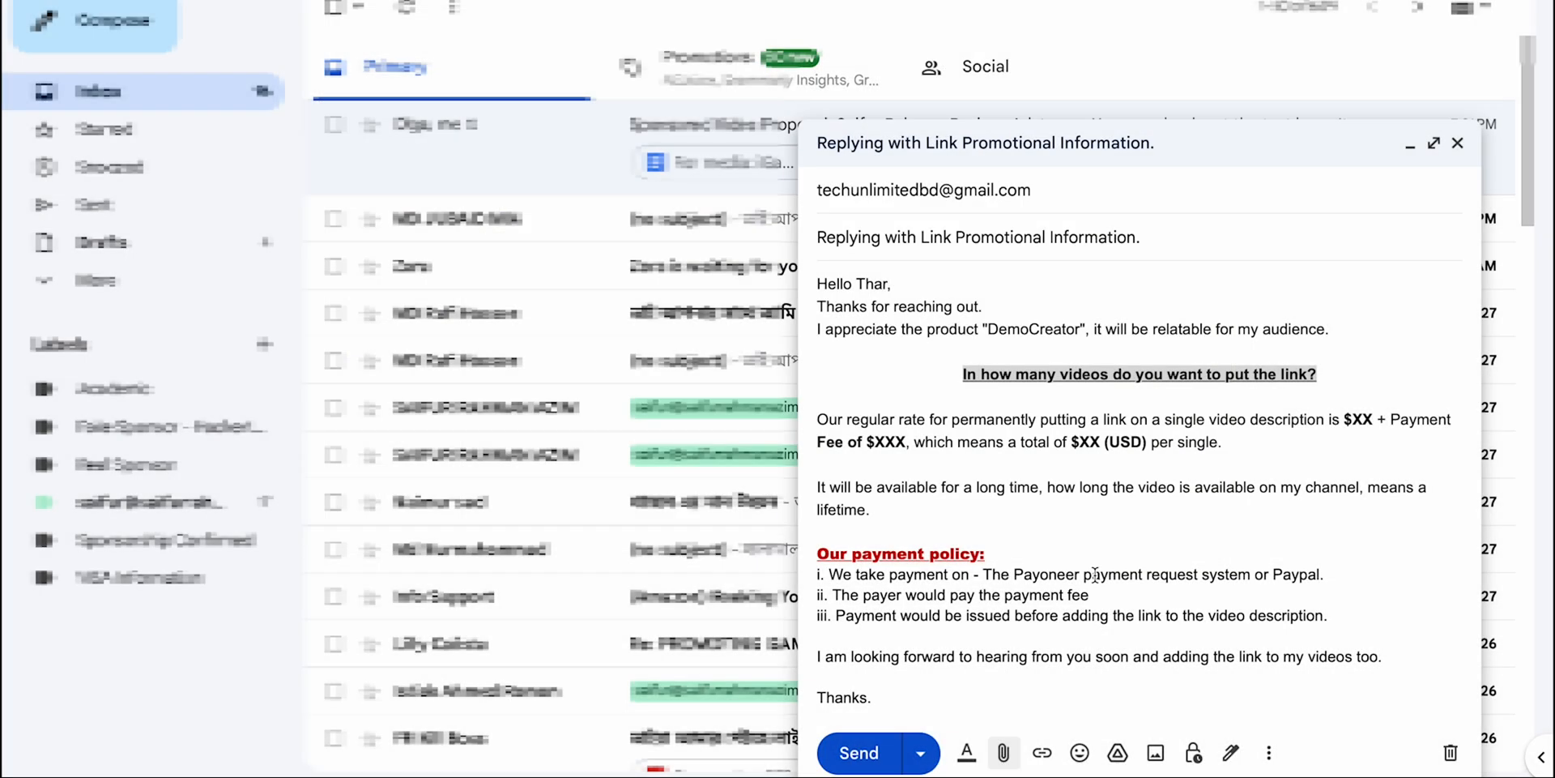
# Step: Link the "Our payment policy:" heading to the advertise page of the sender's website and check the link preview
pyautogui.click(1038, 551)
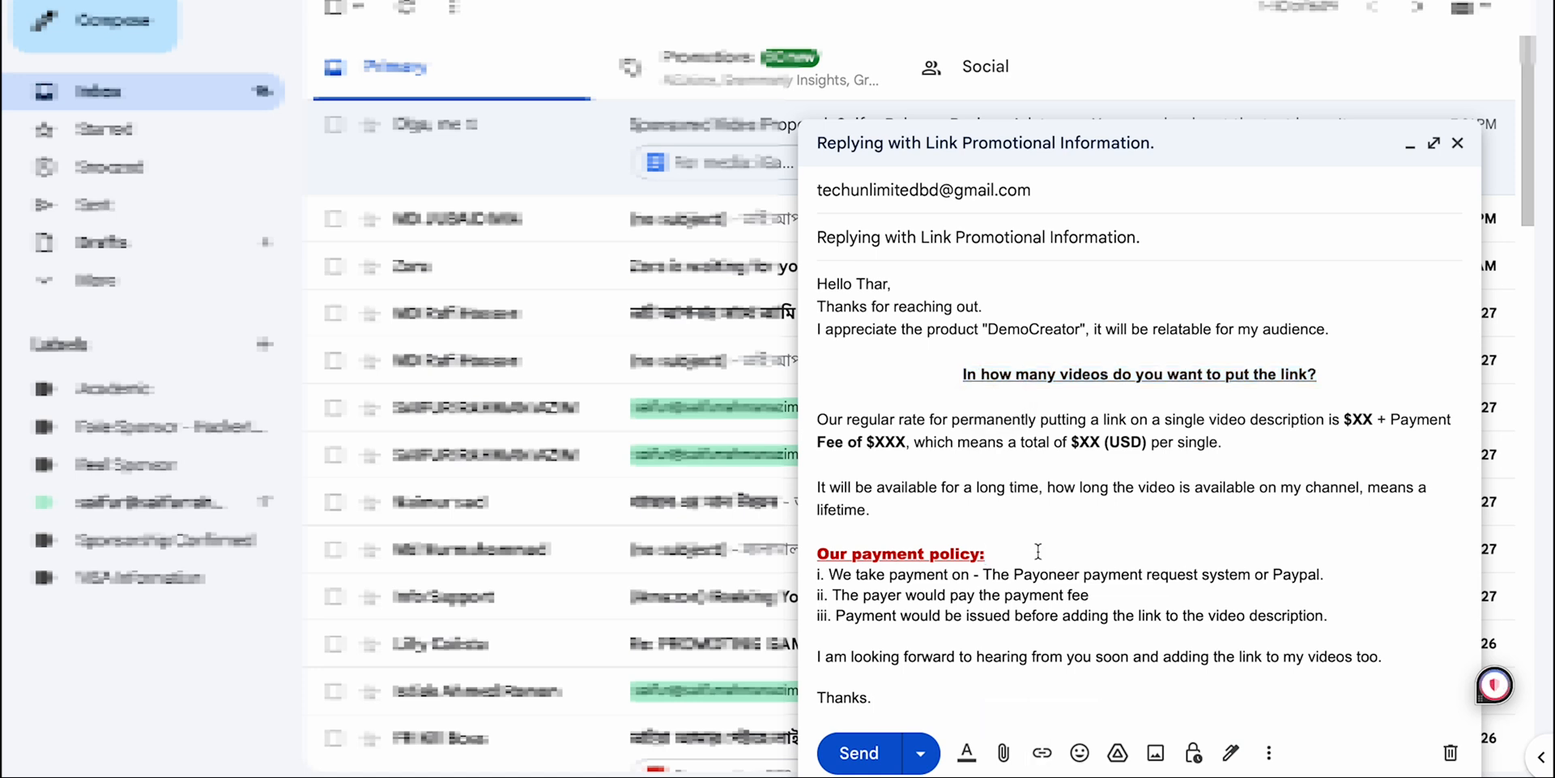
pyautogui.moveTo(1013, 553); pyautogui.dragTo(804, 554)
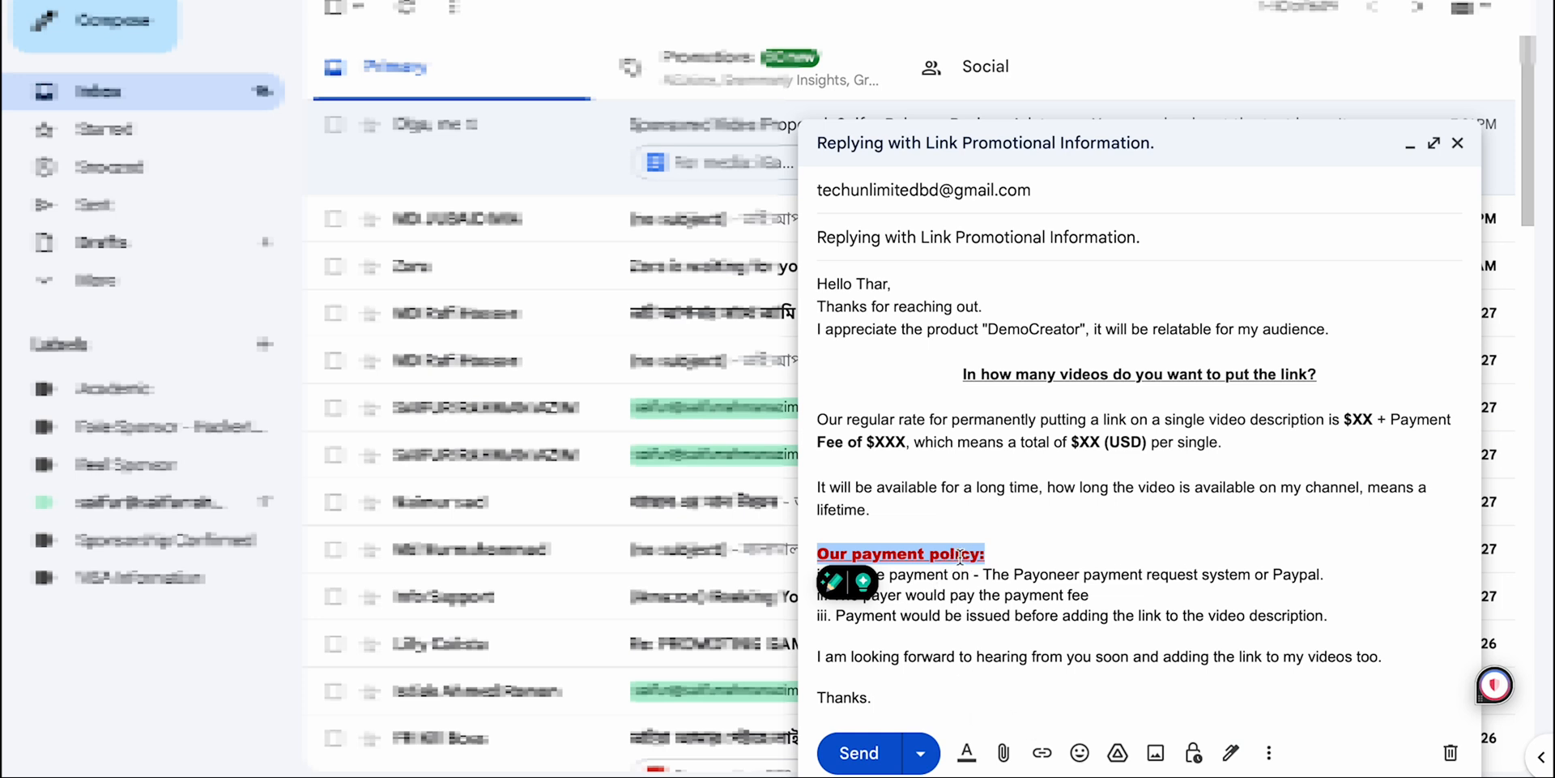
pyautogui.click(1043, 754)
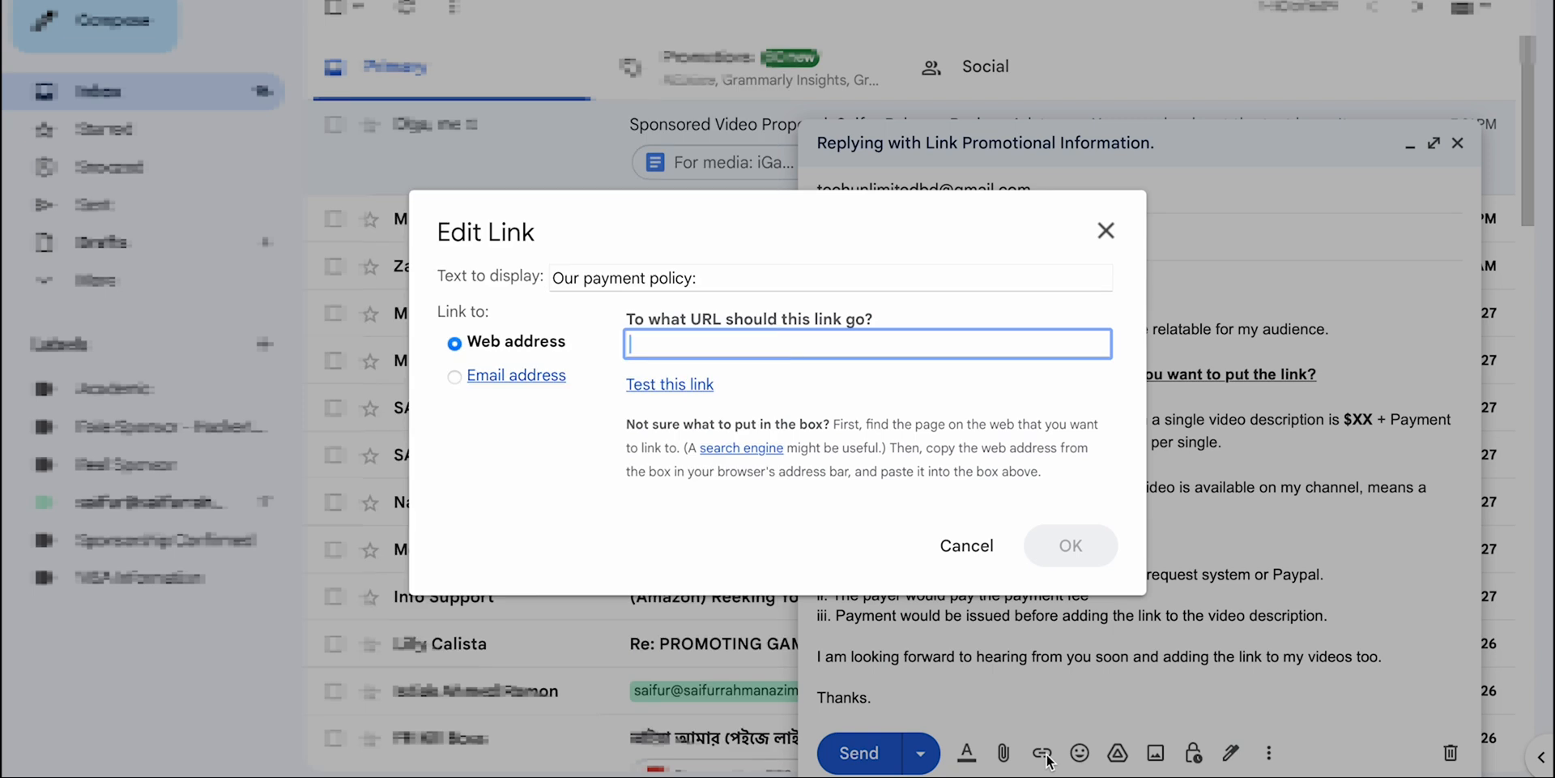
pyautogui.write('https://sai')
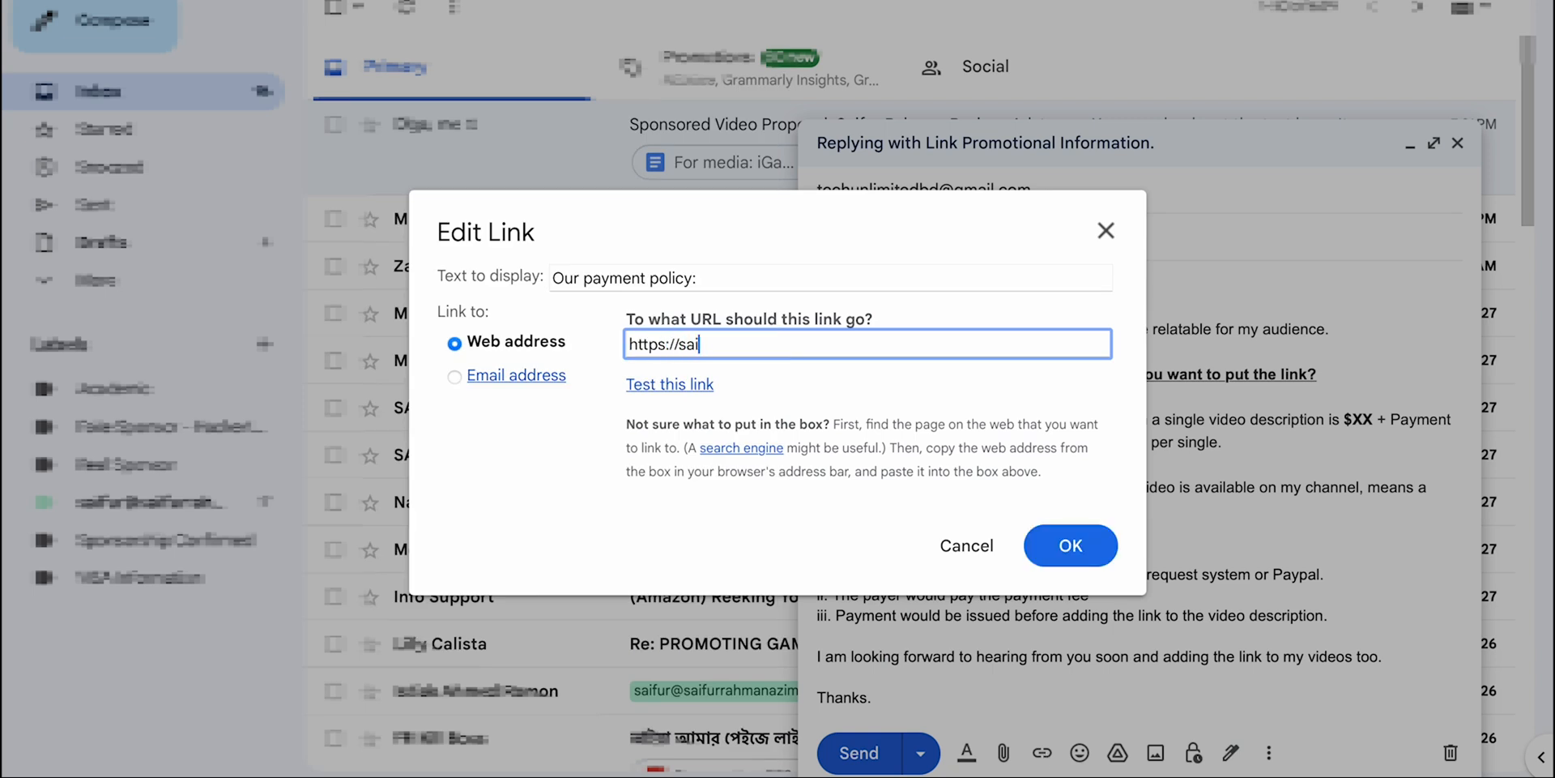
pyautogui.write('furrahmanazim.com/s')
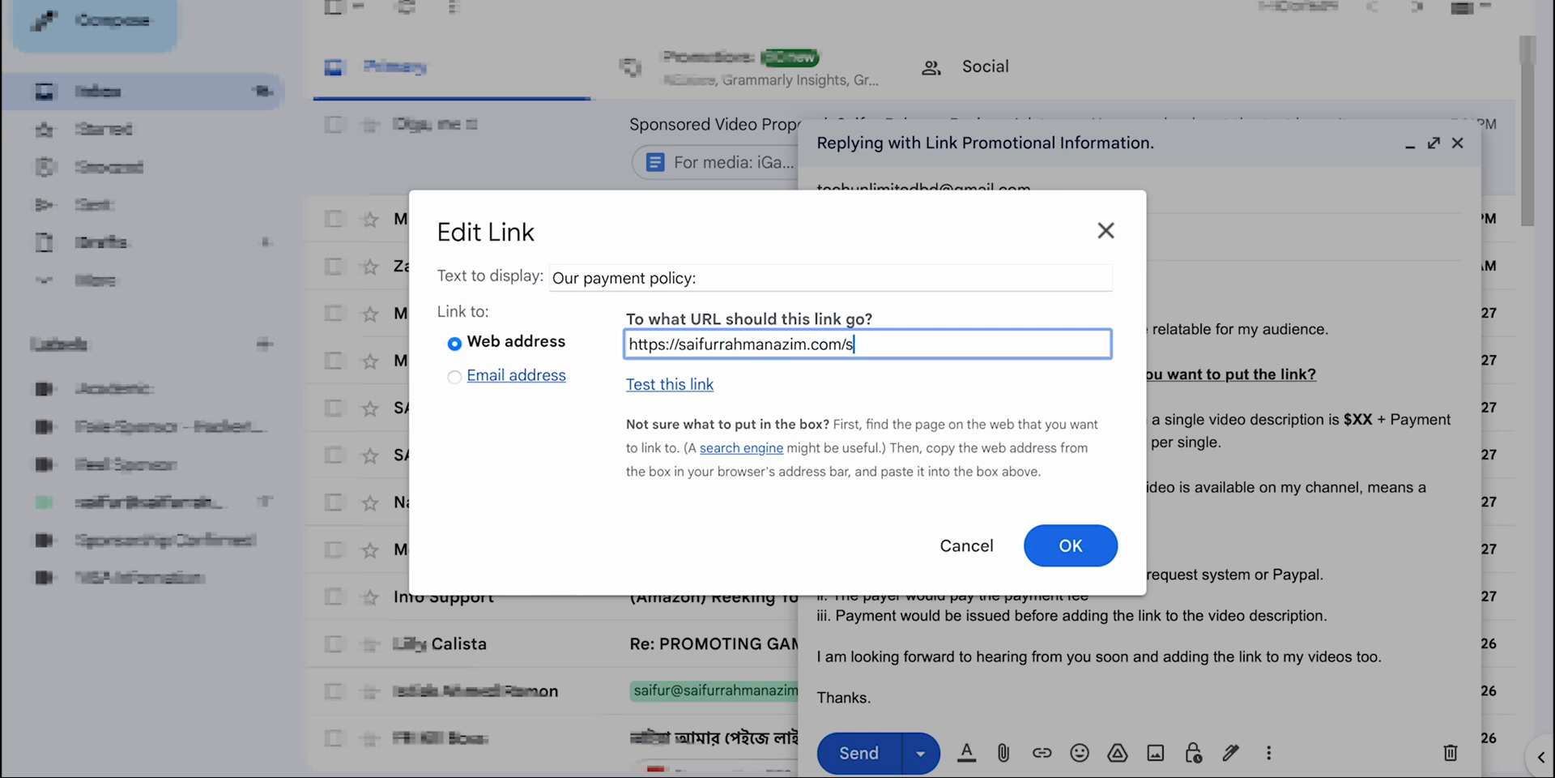
pyautogui.write('contact')
pyautogui.press('BackSpace')
pyautogui.press('BackSpace')
pyautogui.press('BackSpace')
pyautogui.press('BackSpace')
pyautogui.press('BackSpace')
pyautogui.press('BackSpace')
pyautogui.write('spo')
pyautogui.press('BackSpace')
pyautogui.press('BackSpace')
pyautogui.press('BackSpace')
pyautogui.write('advertise')
pyautogui.click(1067, 546)
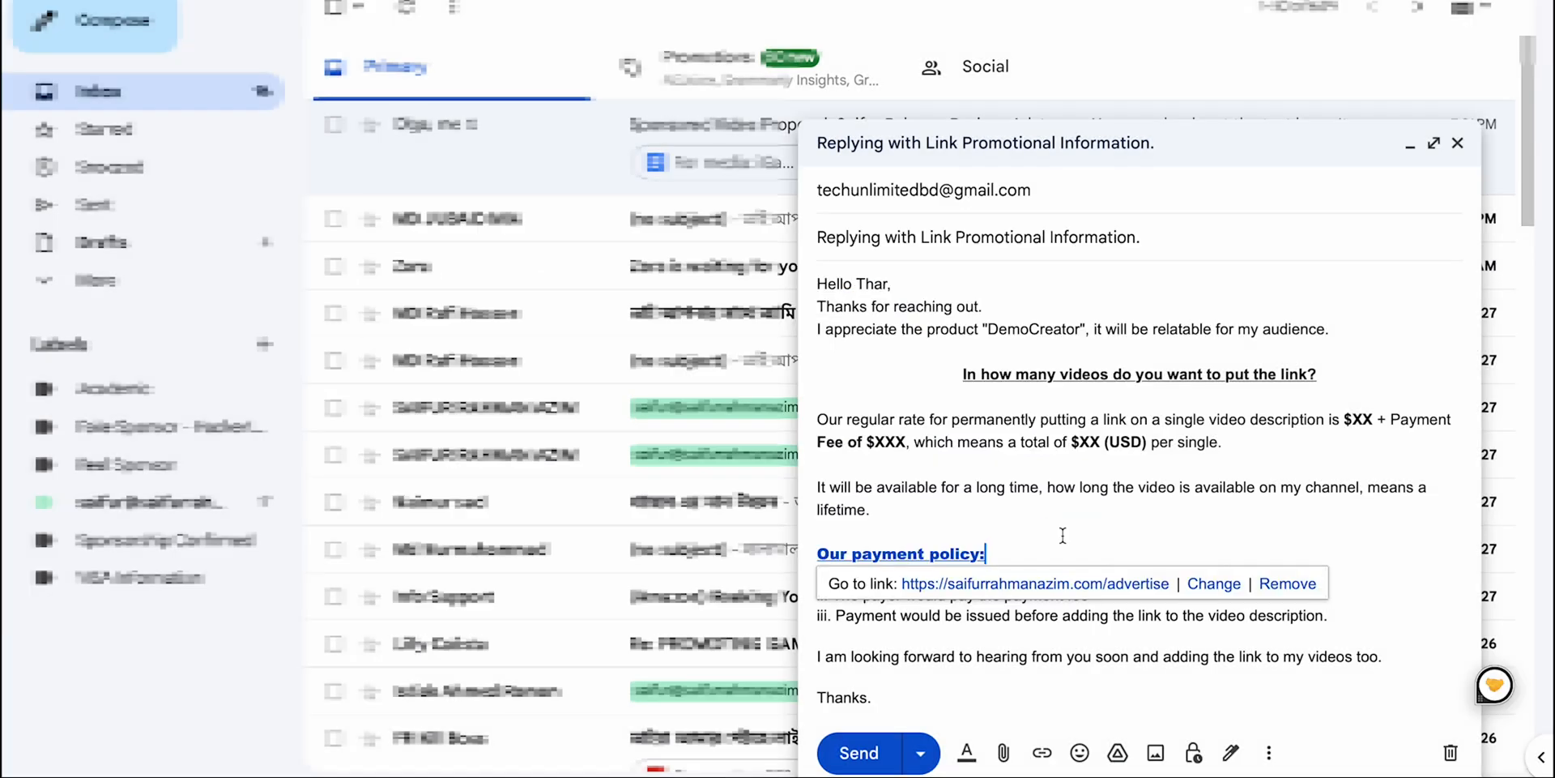
pyautogui.click(915, 554)
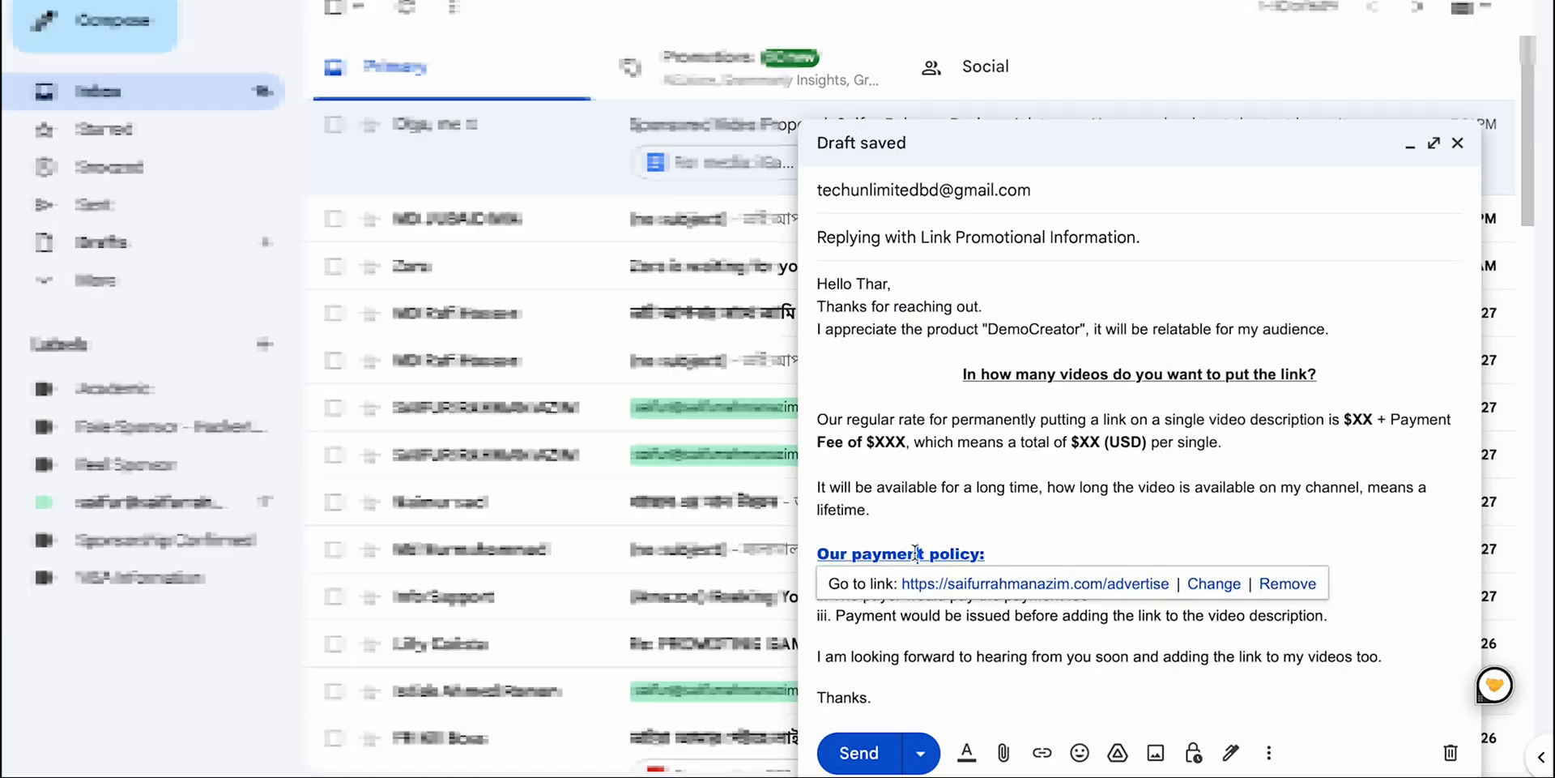
pyautogui.press('Up')
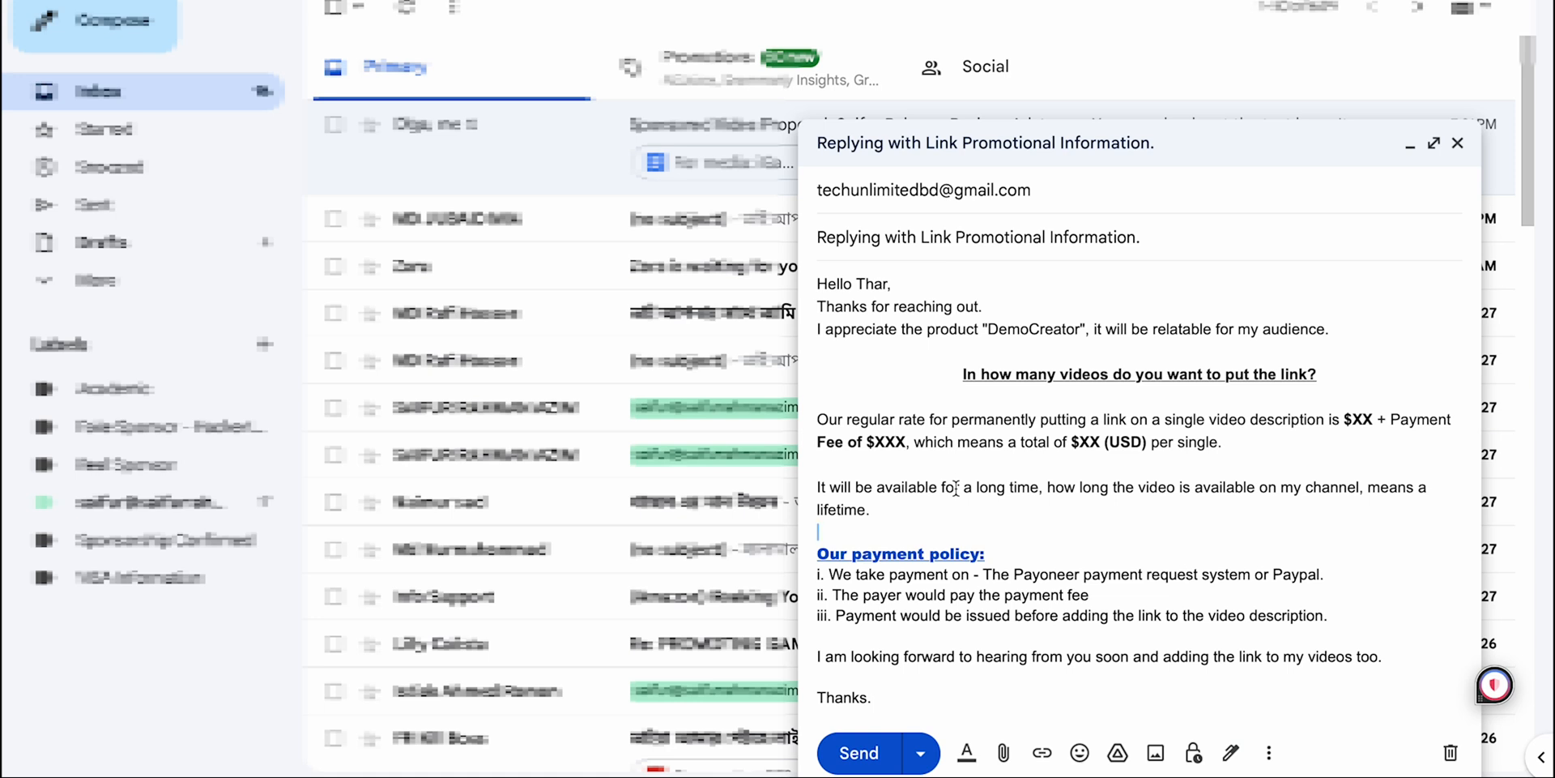
# Step: View the emoji picker and the Google Drive file picker without inserting anything
pyautogui.click(1079, 752)
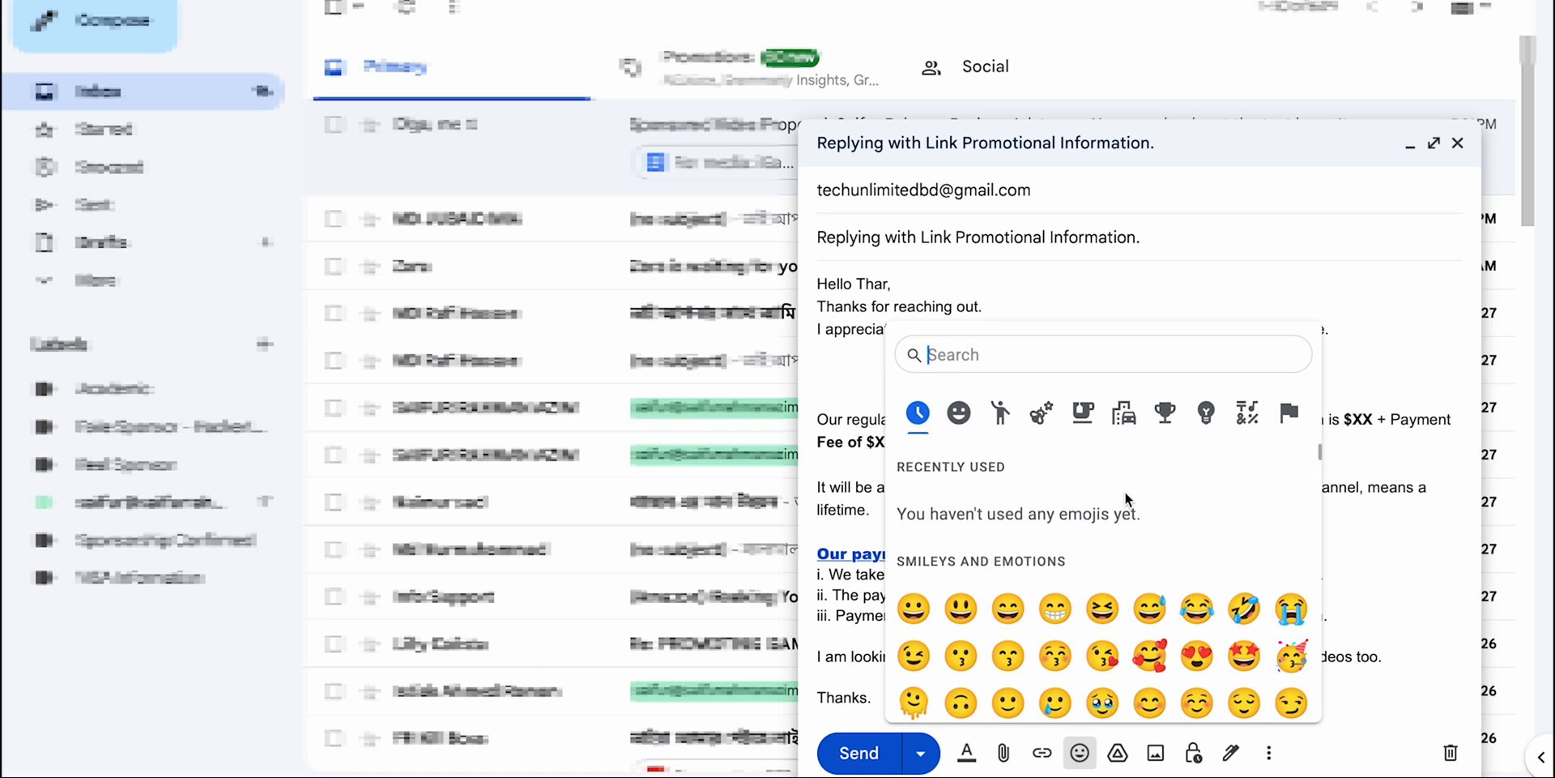
pyautogui.press('Escape')
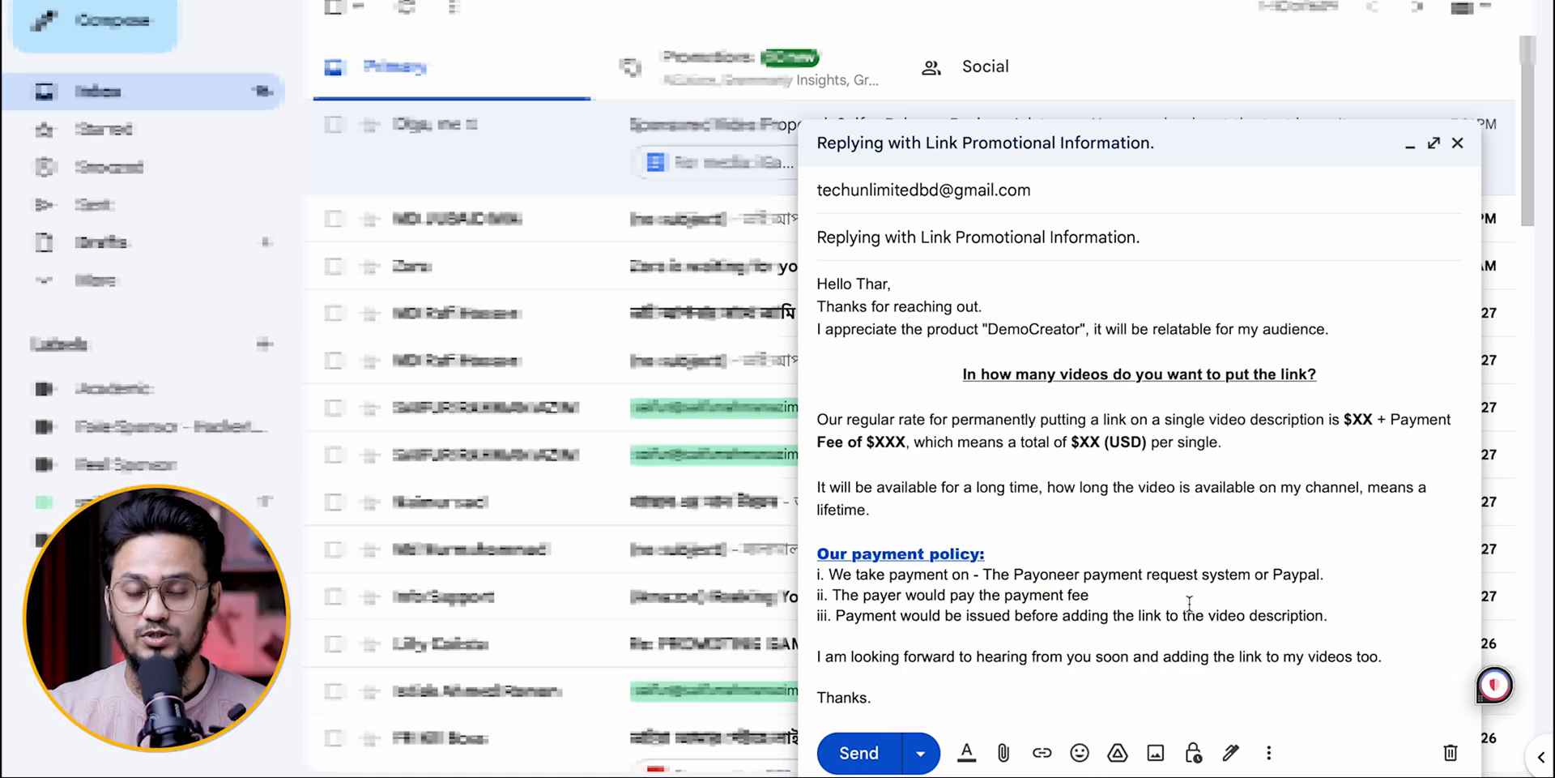
pyautogui.click(1079, 753)
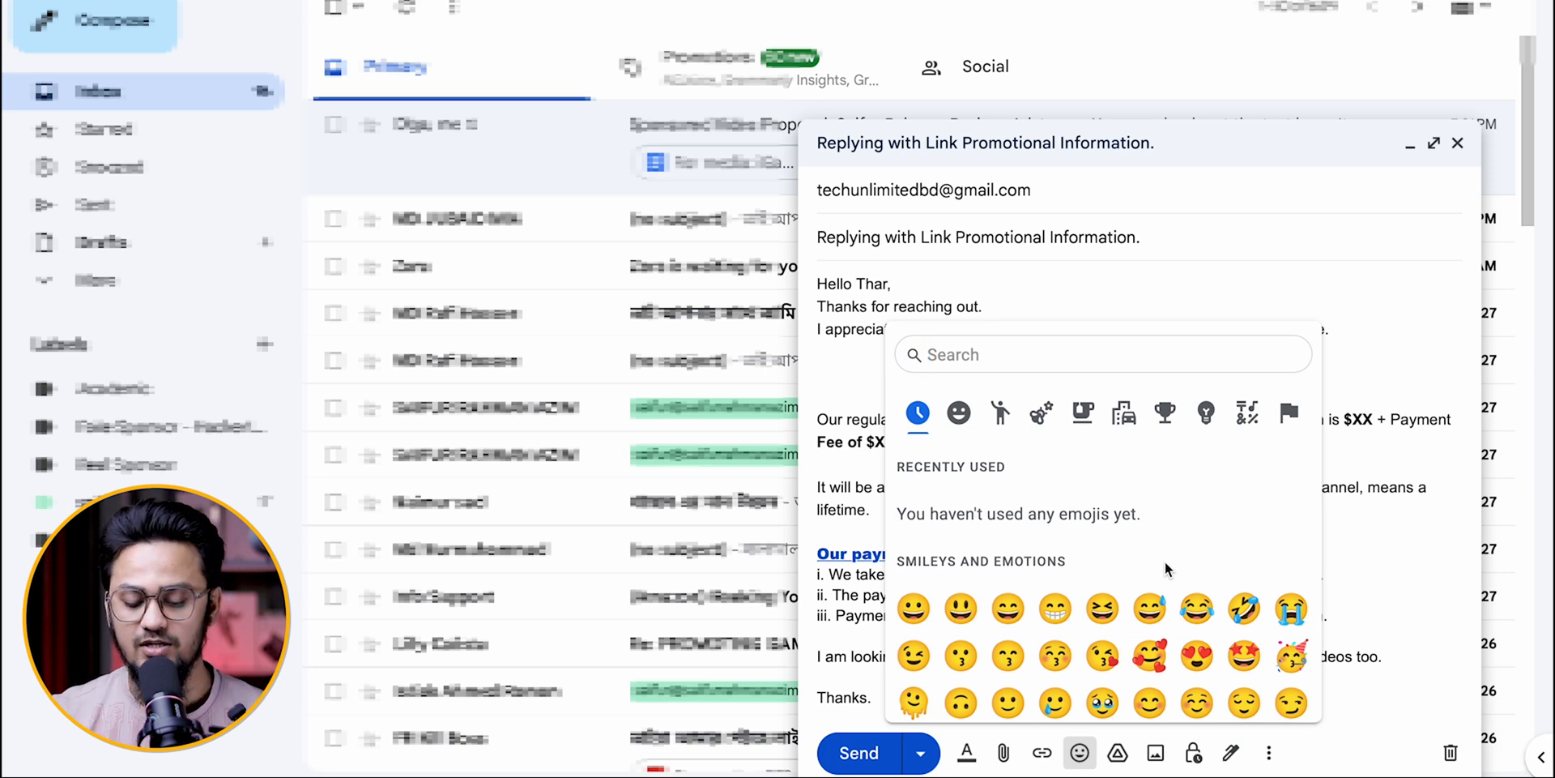
pyautogui.click(1116, 754)
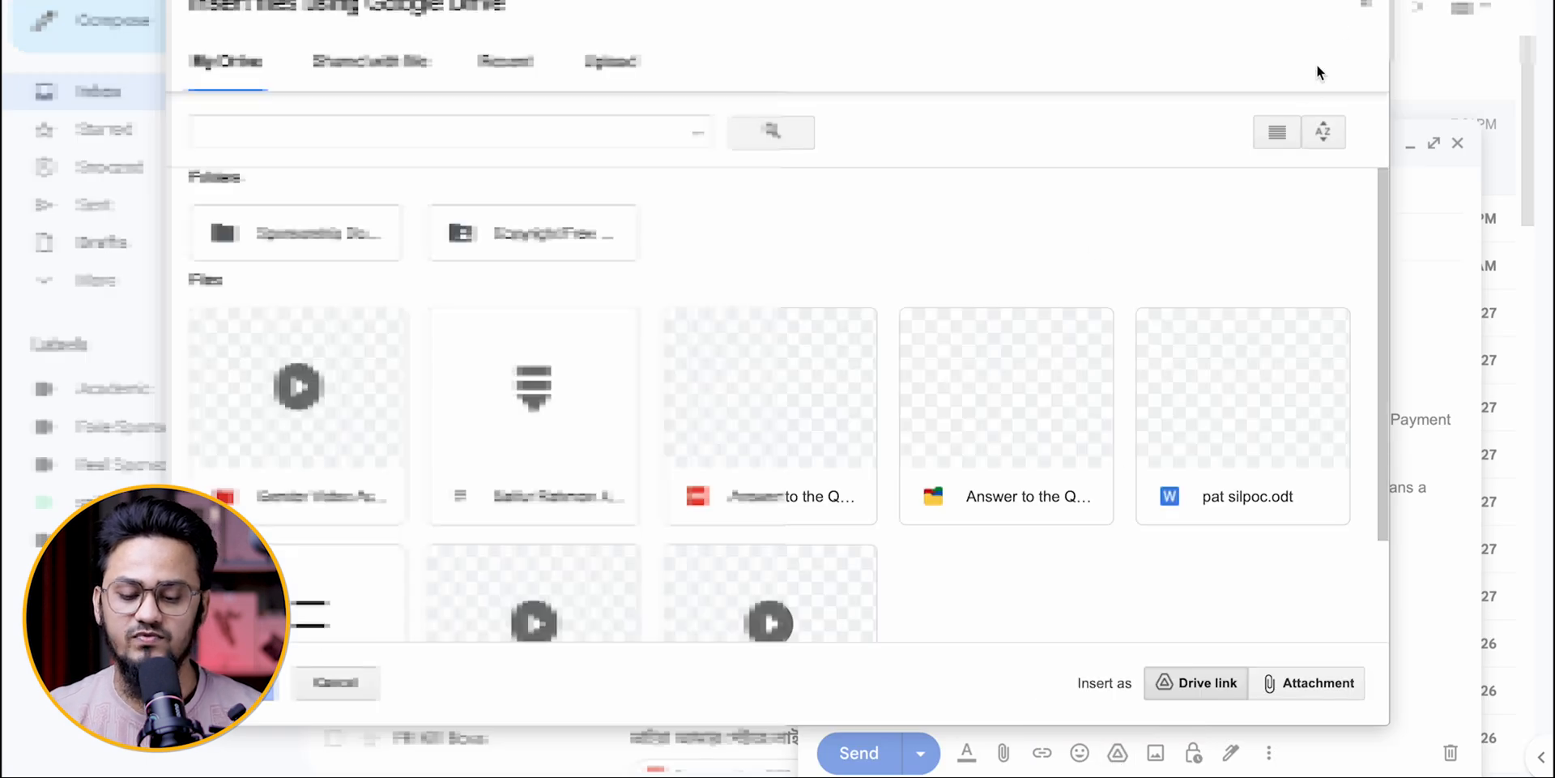
pyautogui.click(1357, 8)
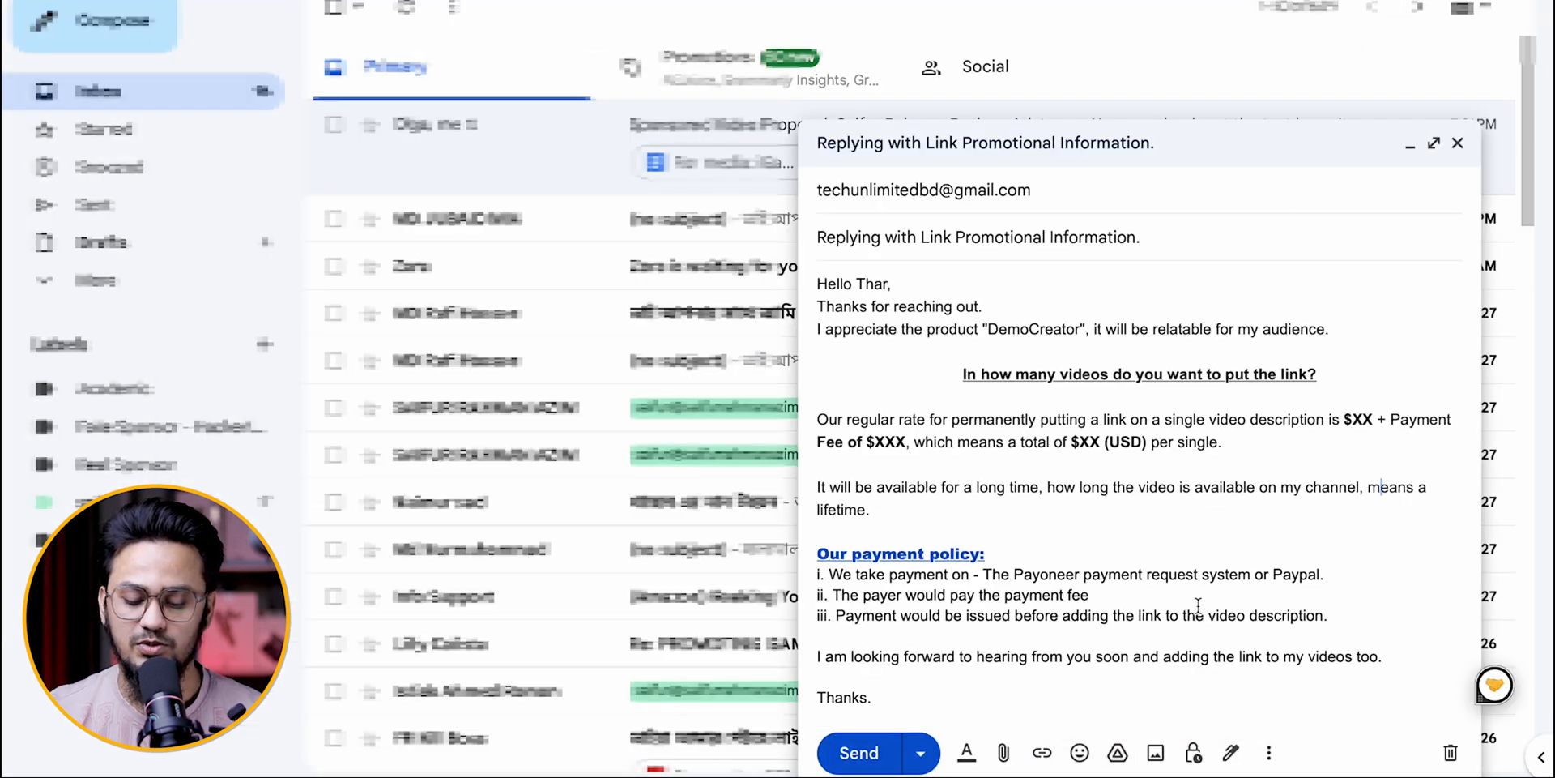
# Step: Open the confidential mode settings and review the available expiration periods, keeping "Expires in 1 week"
pyautogui.click(1194, 755)
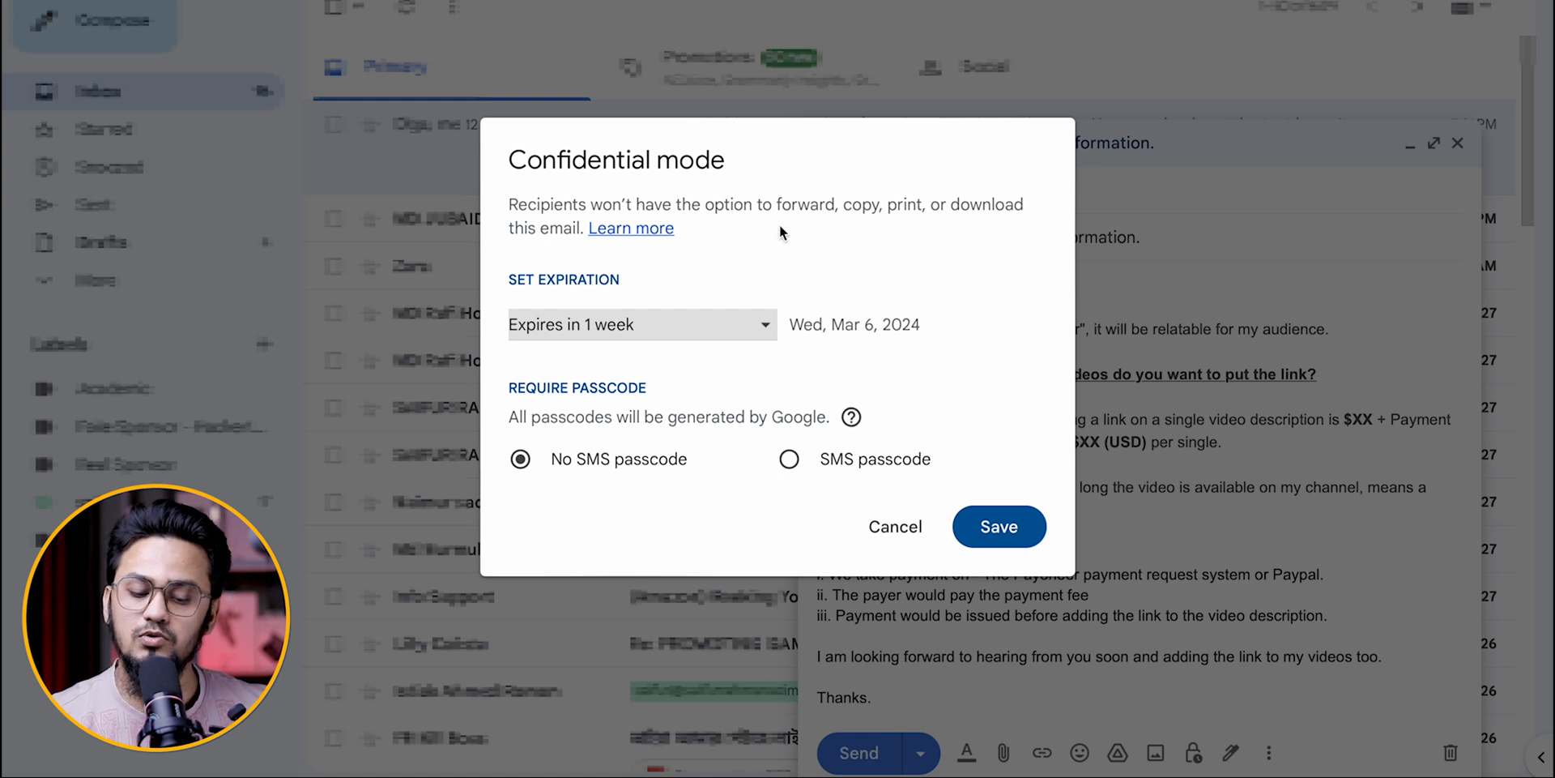
pyautogui.click(739, 327)
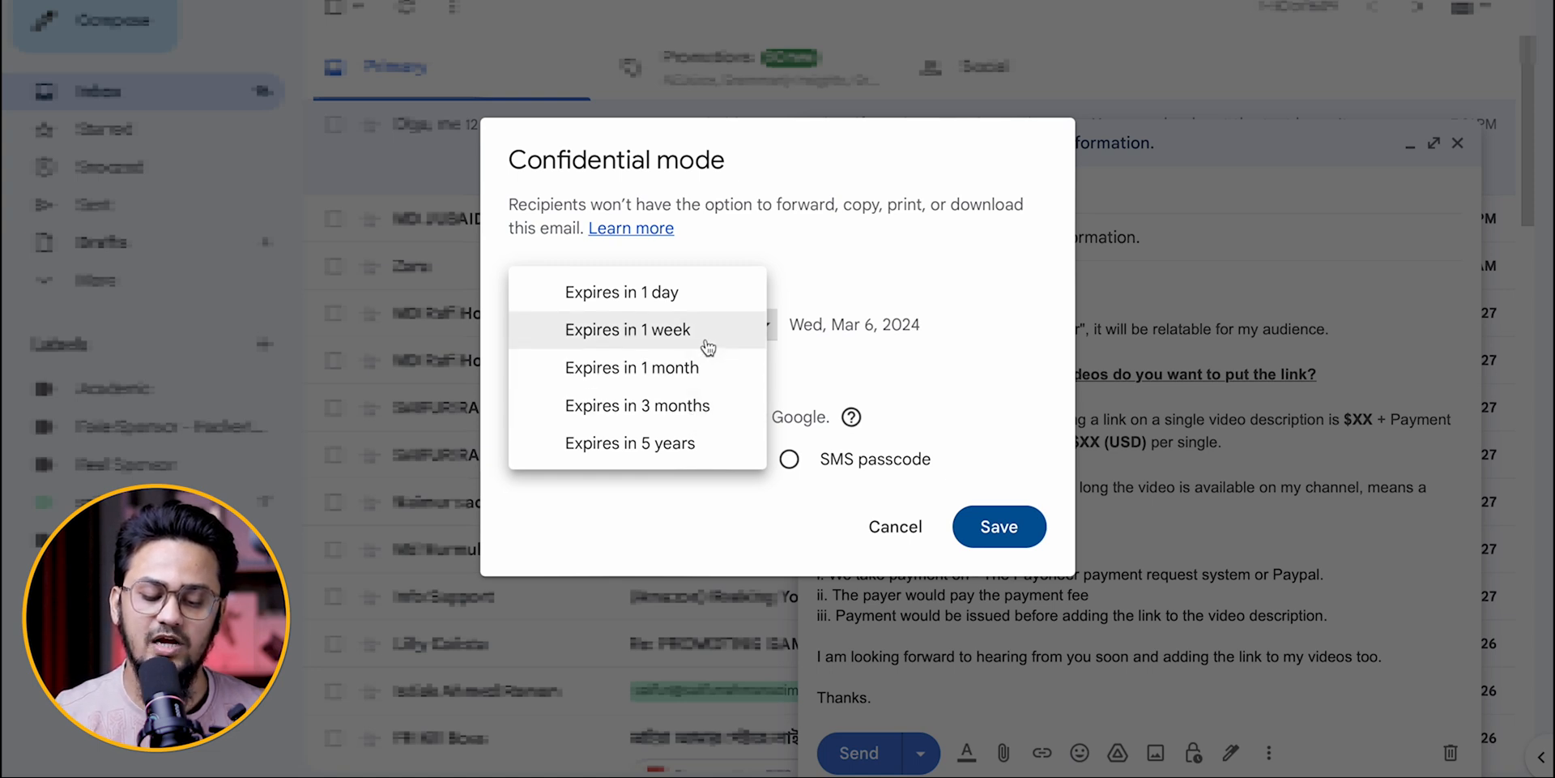
pyautogui.click(710, 343)
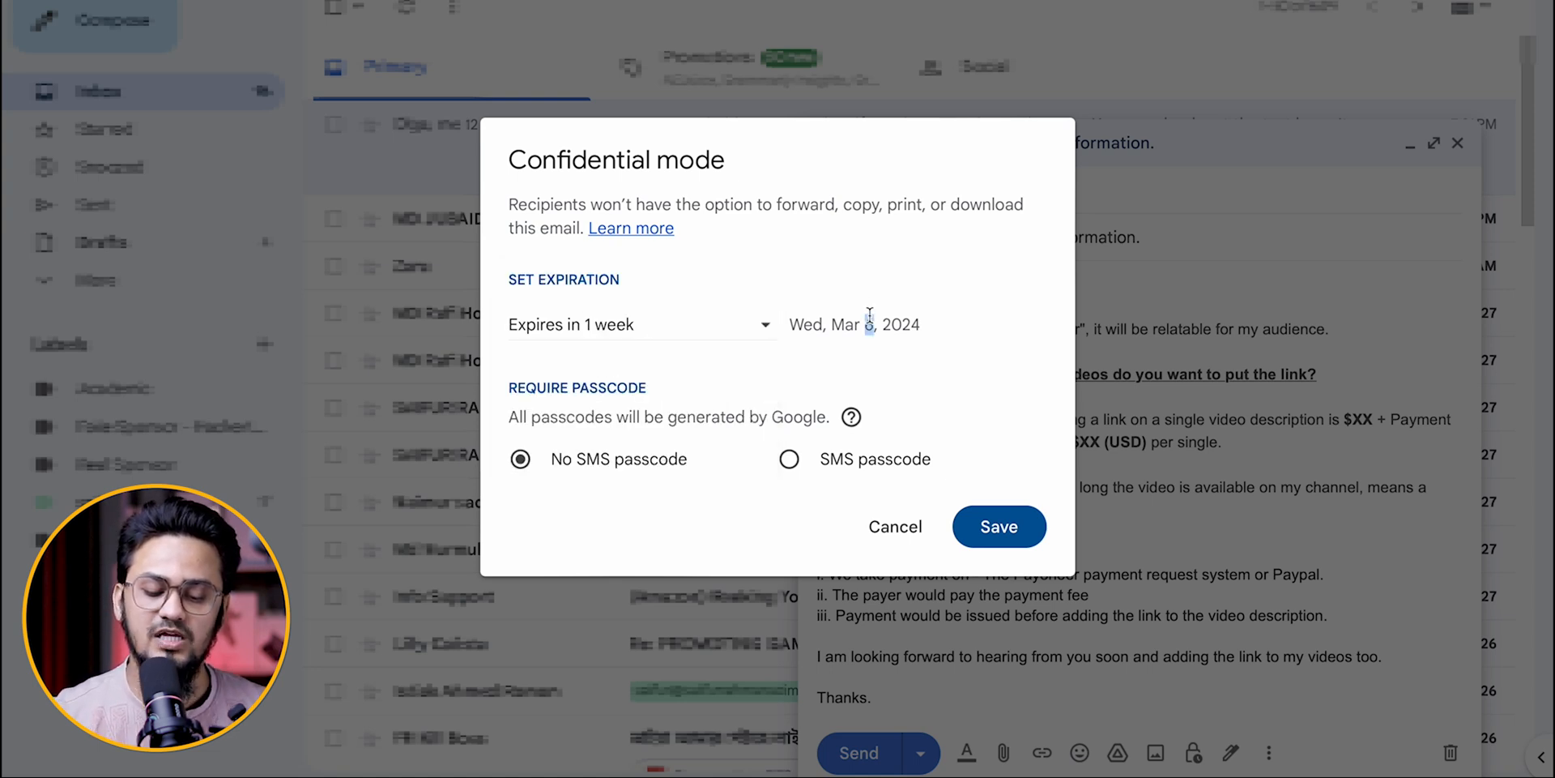
pyautogui.click(746, 339)
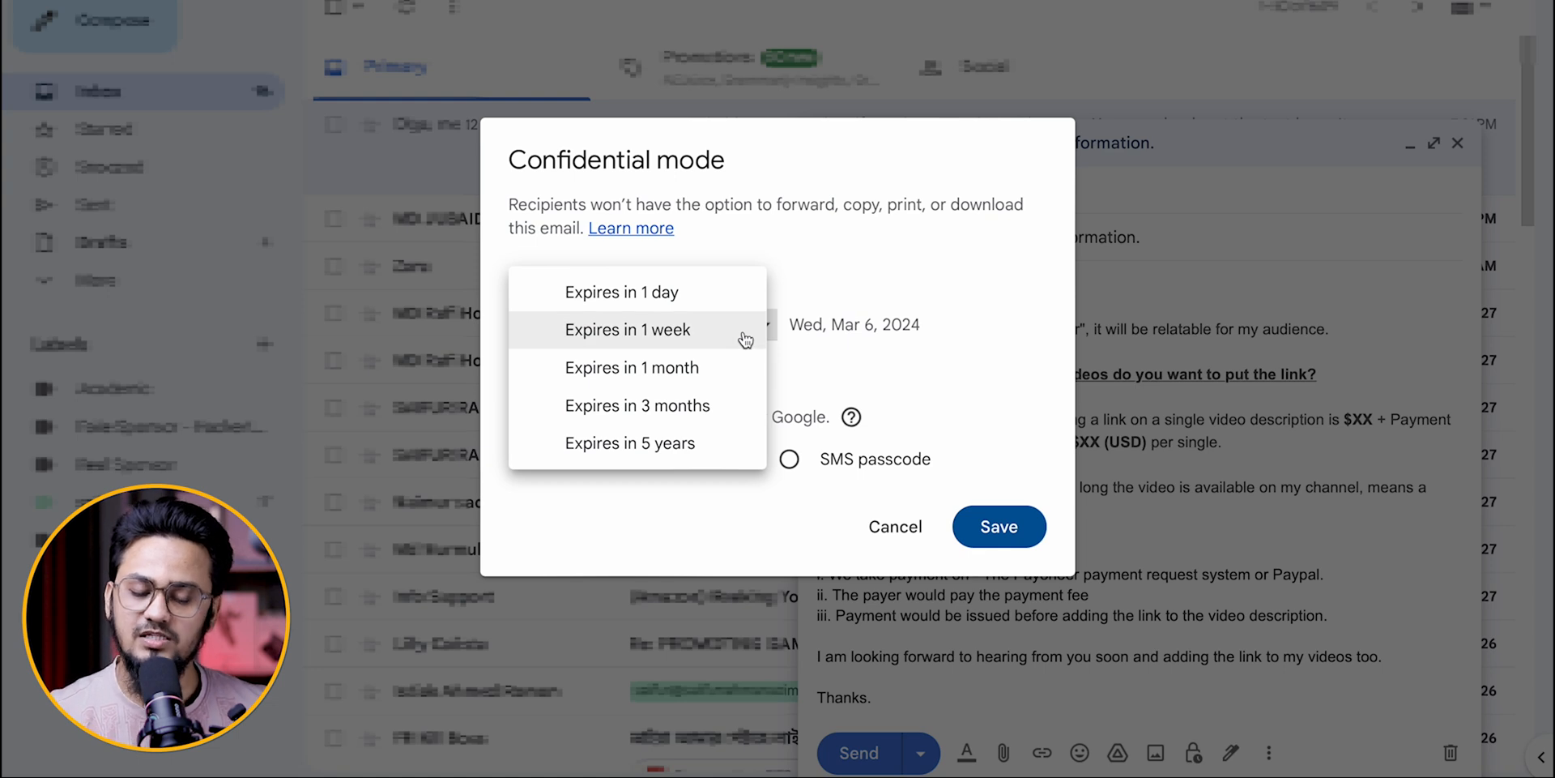
pyautogui.click(819, 217)
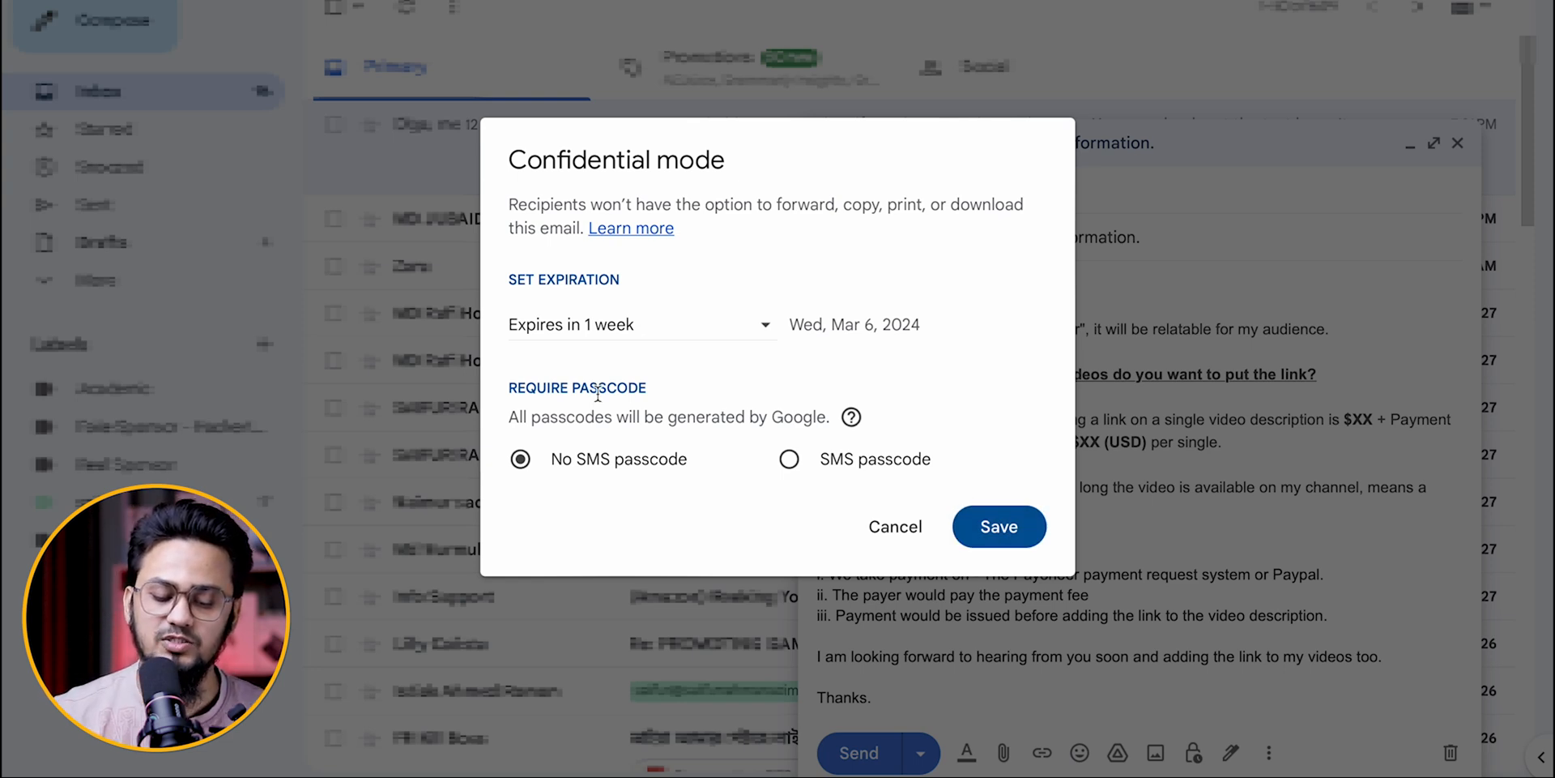
# Step: Try the SMS passcode requirement, return to No SMS passcode, and cancel the confidential mode settings
pyautogui.doubleClick(610, 420)
pyautogui.click(614, 418)
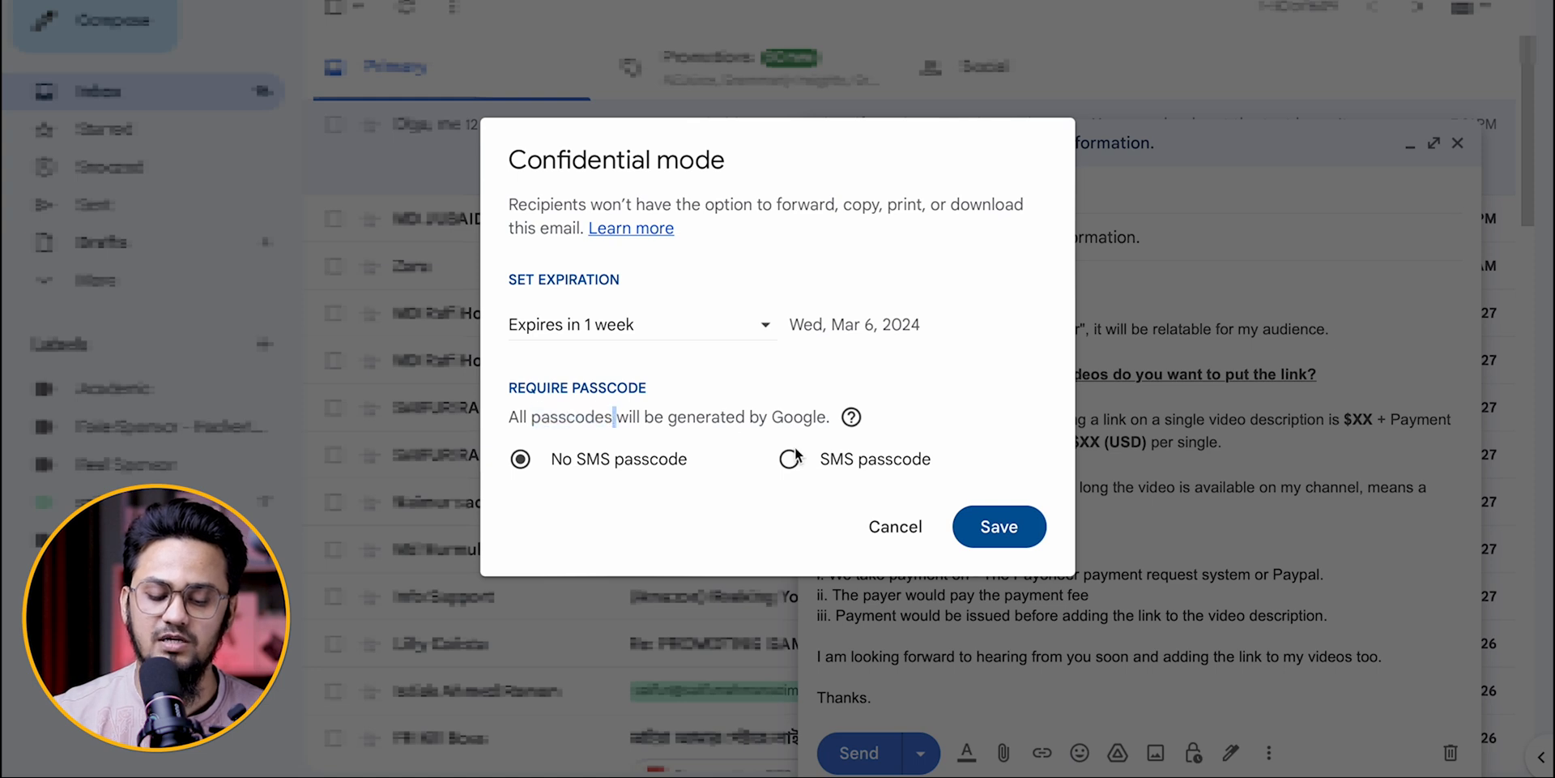
pyautogui.click(834, 460)
pyautogui.click(600, 463)
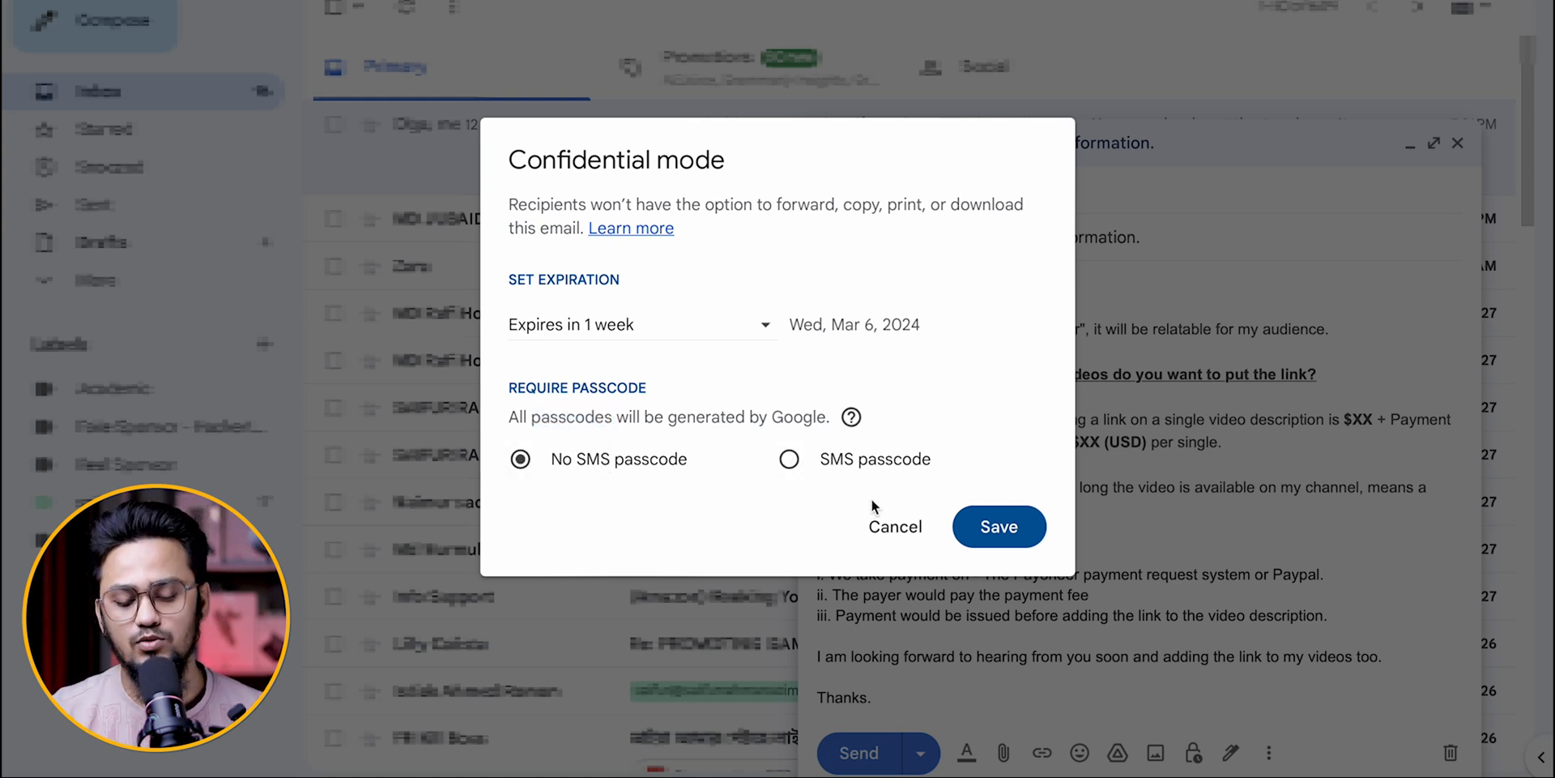
pyautogui.click(925, 540)
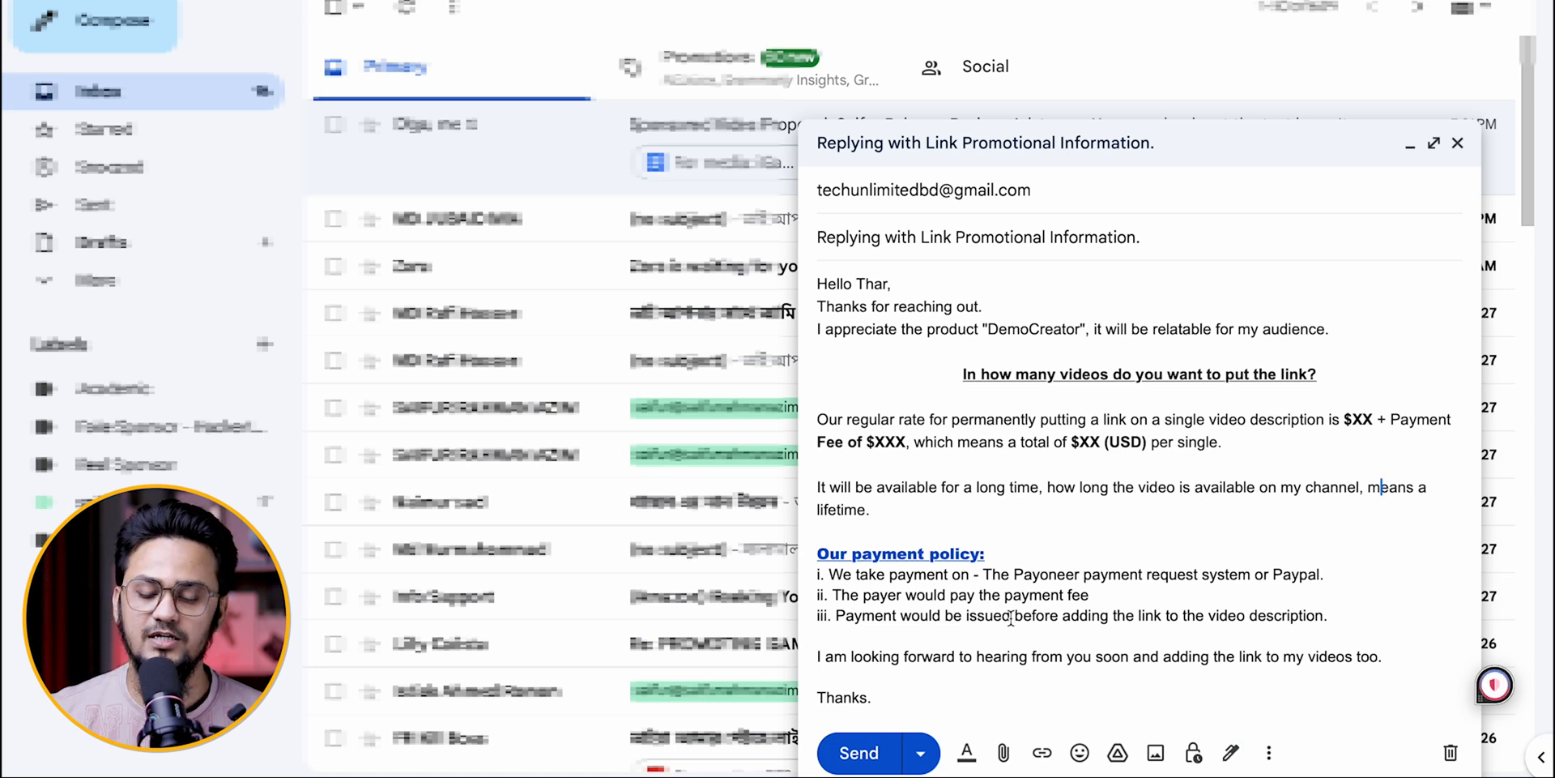
# Step: View the signature choices for the email without inserting a signature
pyautogui.click(1232, 755)
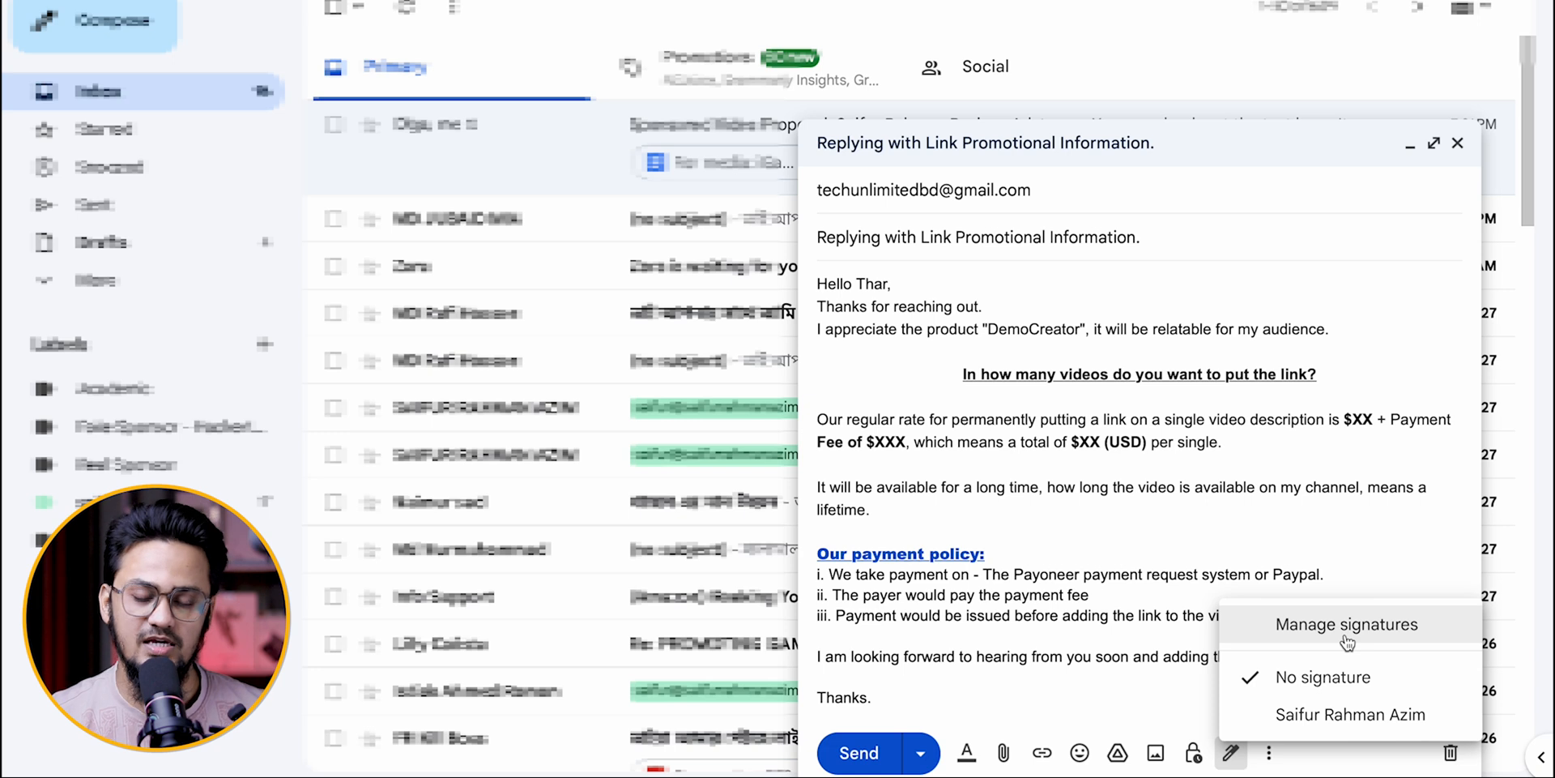
pyautogui.click(1171, 656)
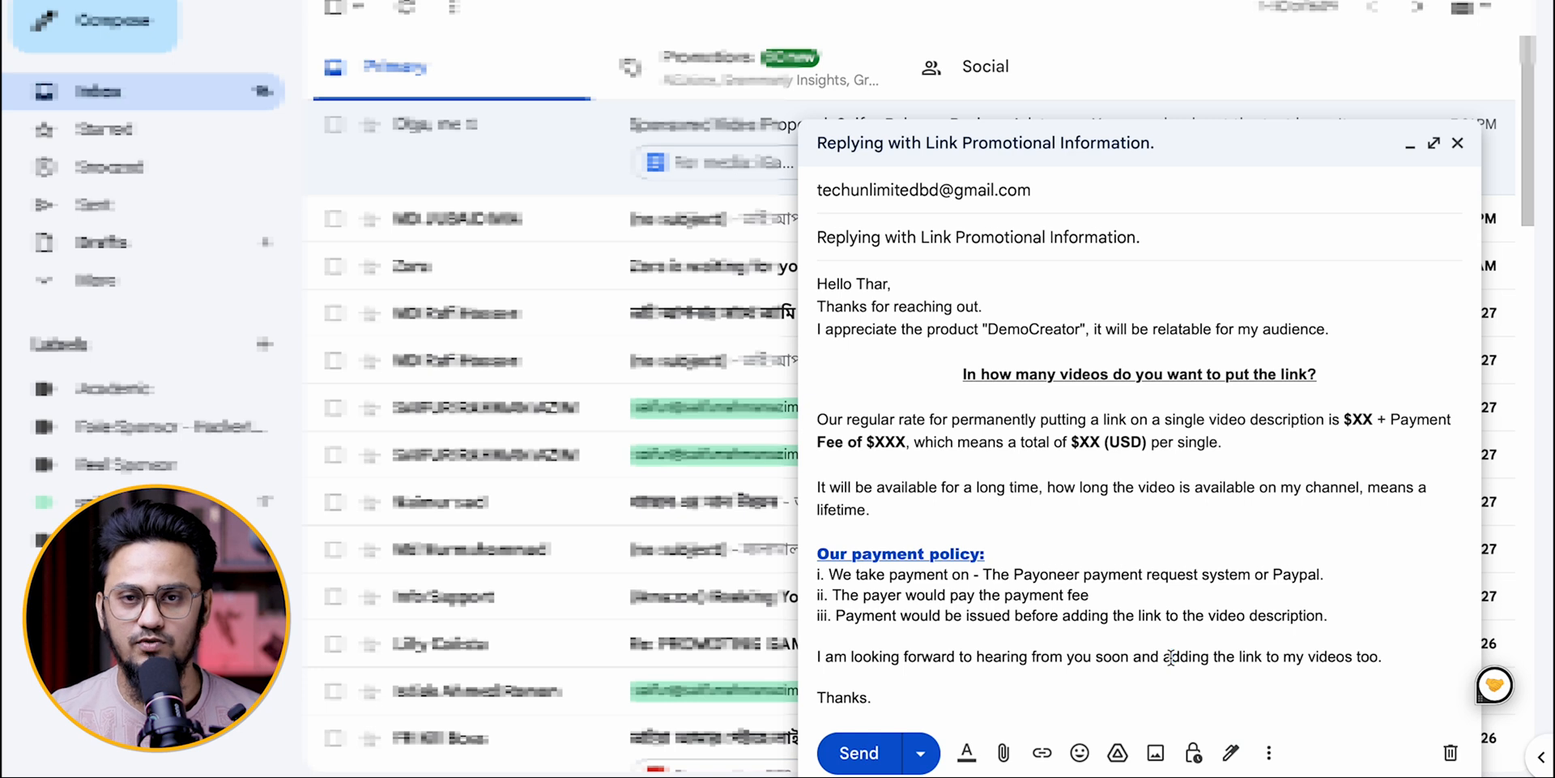
# Step: Try turning on Default to full screen for the compose window and turn it off again
pyautogui.click(1270, 753)
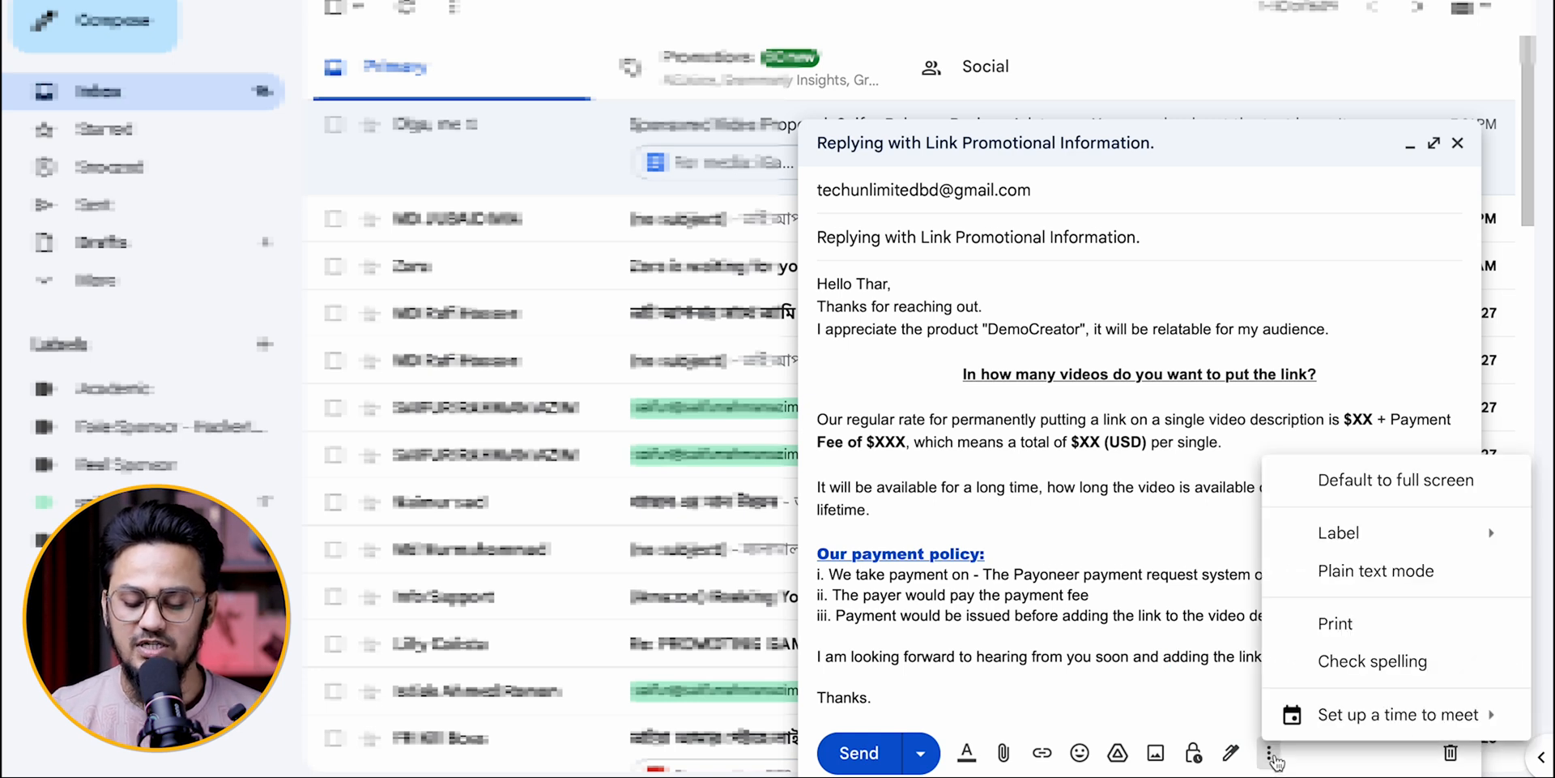
pyautogui.click(1443, 486)
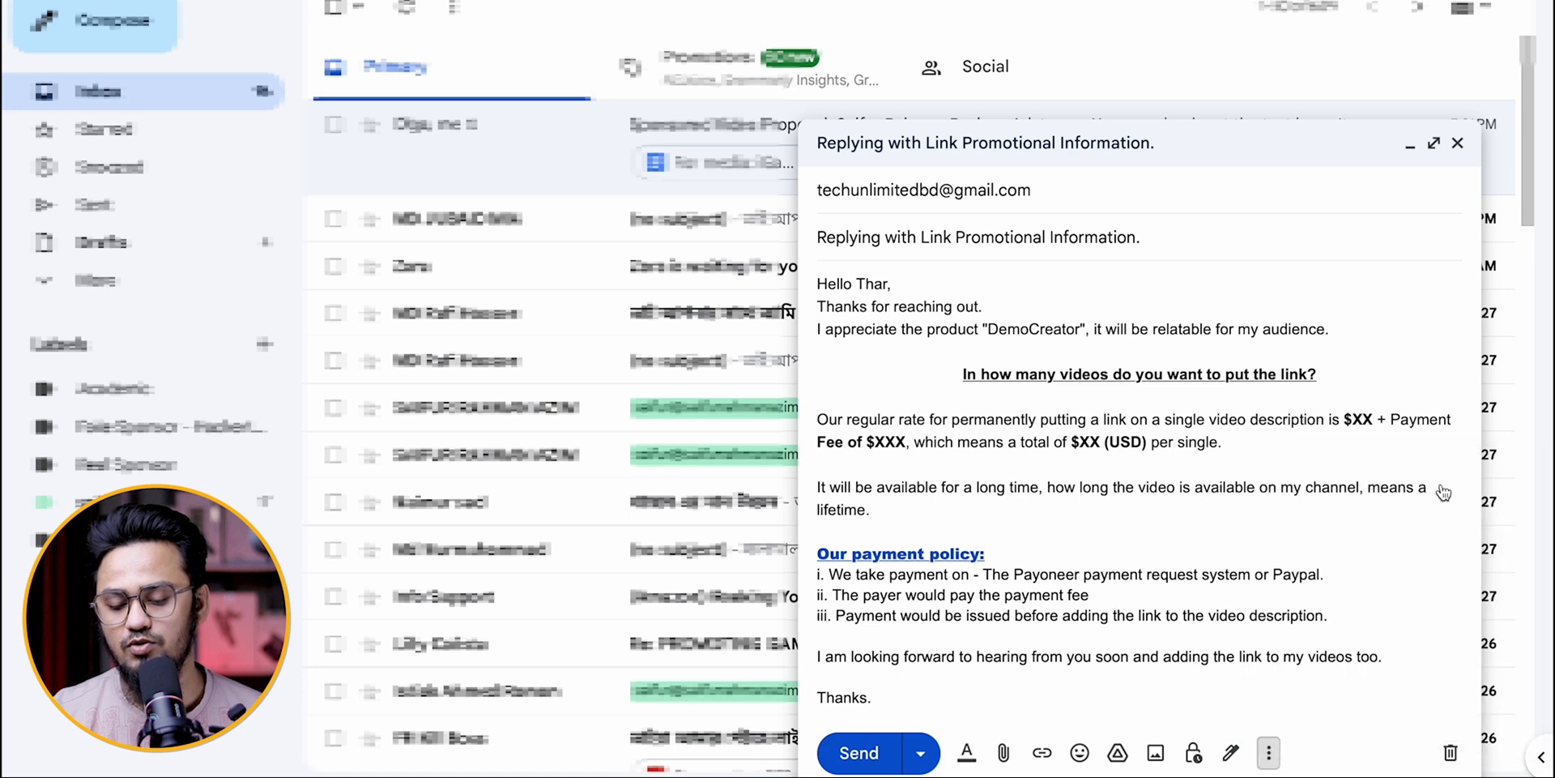
pyautogui.click(1269, 753)
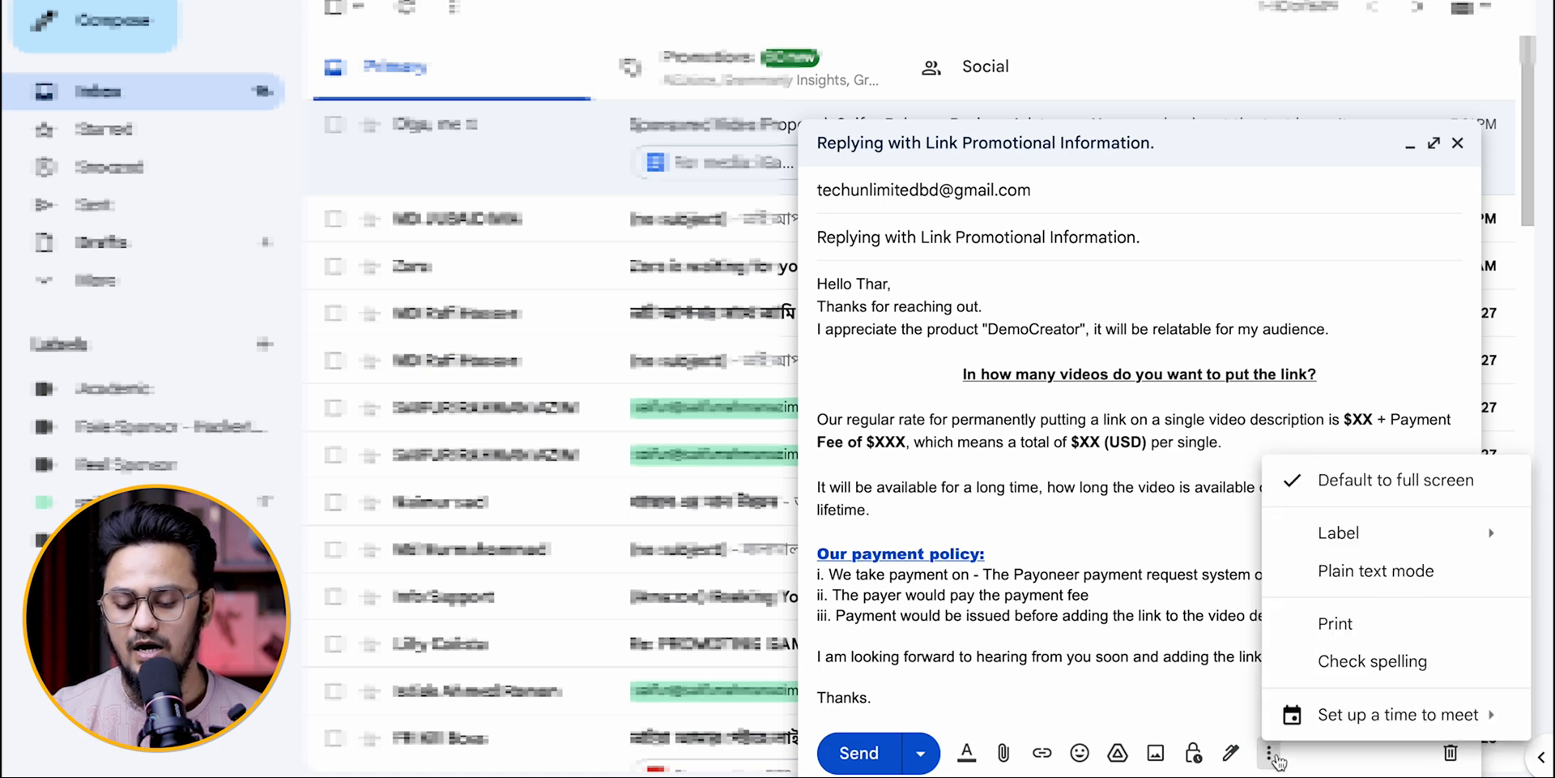
pyautogui.click(1391, 486)
pyautogui.click(1269, 754)
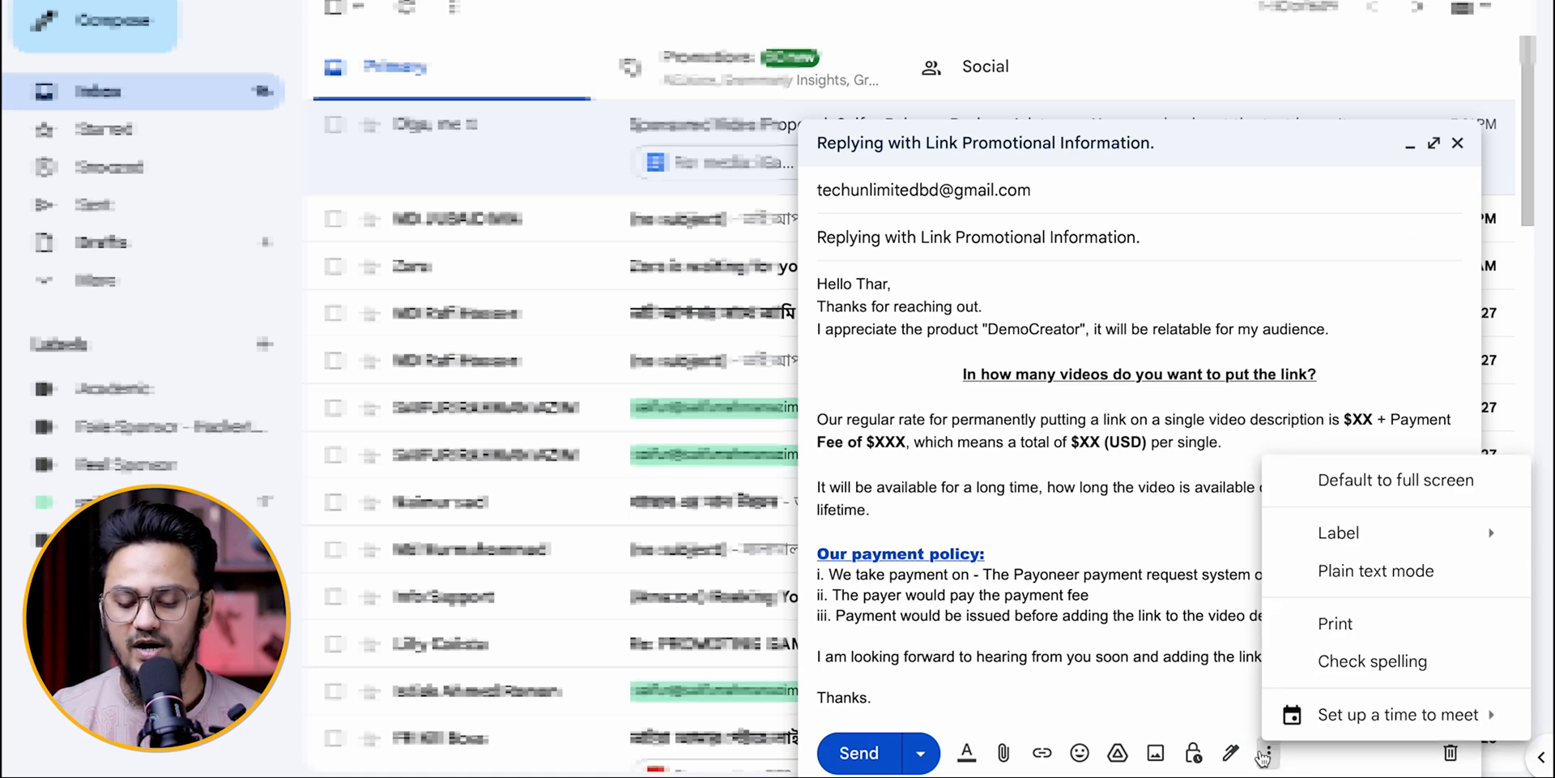
pyautogui.moveTo(1377, 548)
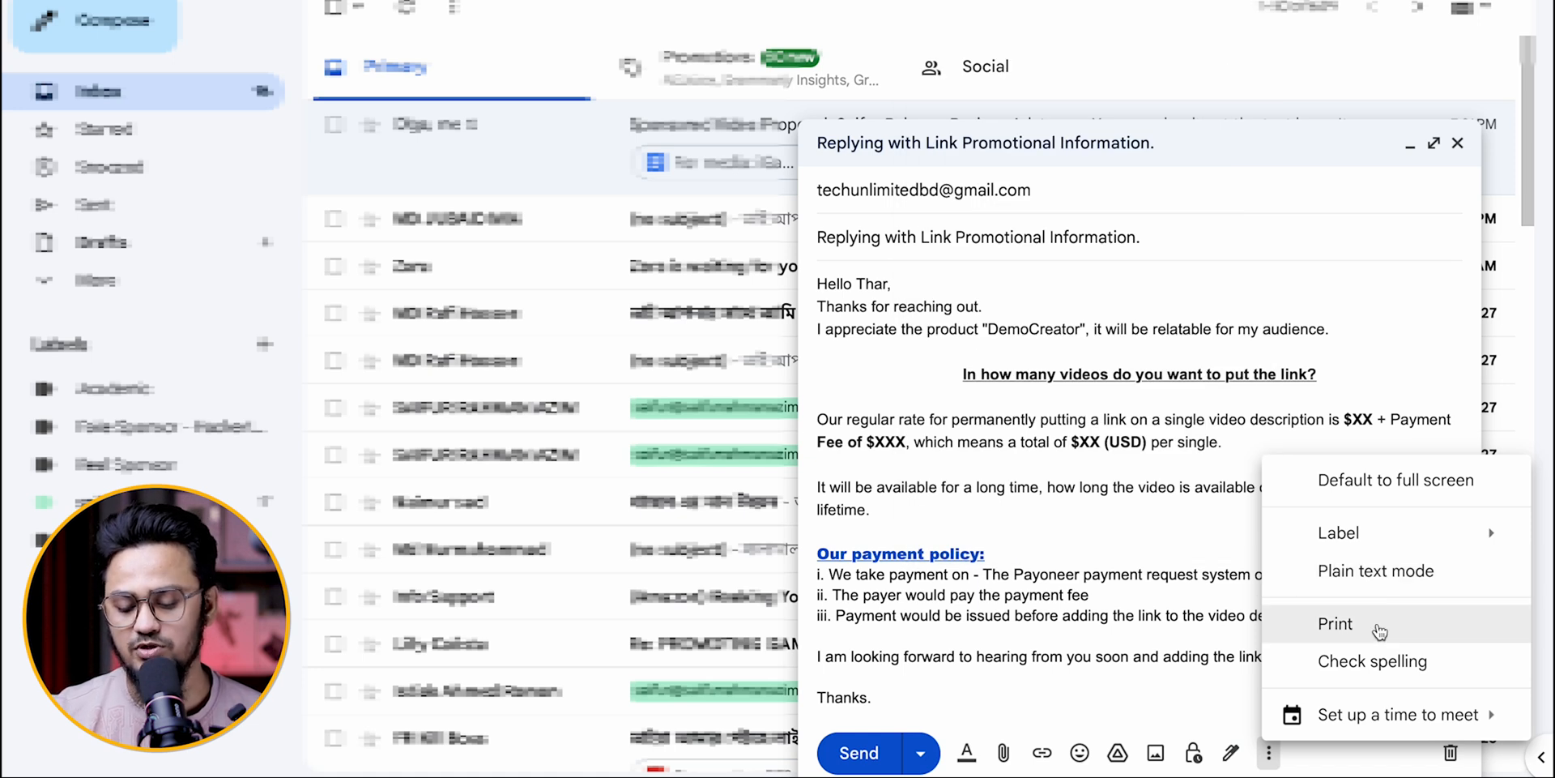
# Step: Run a spelling check on the reply email and dismiss the recheck prompt
pyautogui.click(1387, 663)
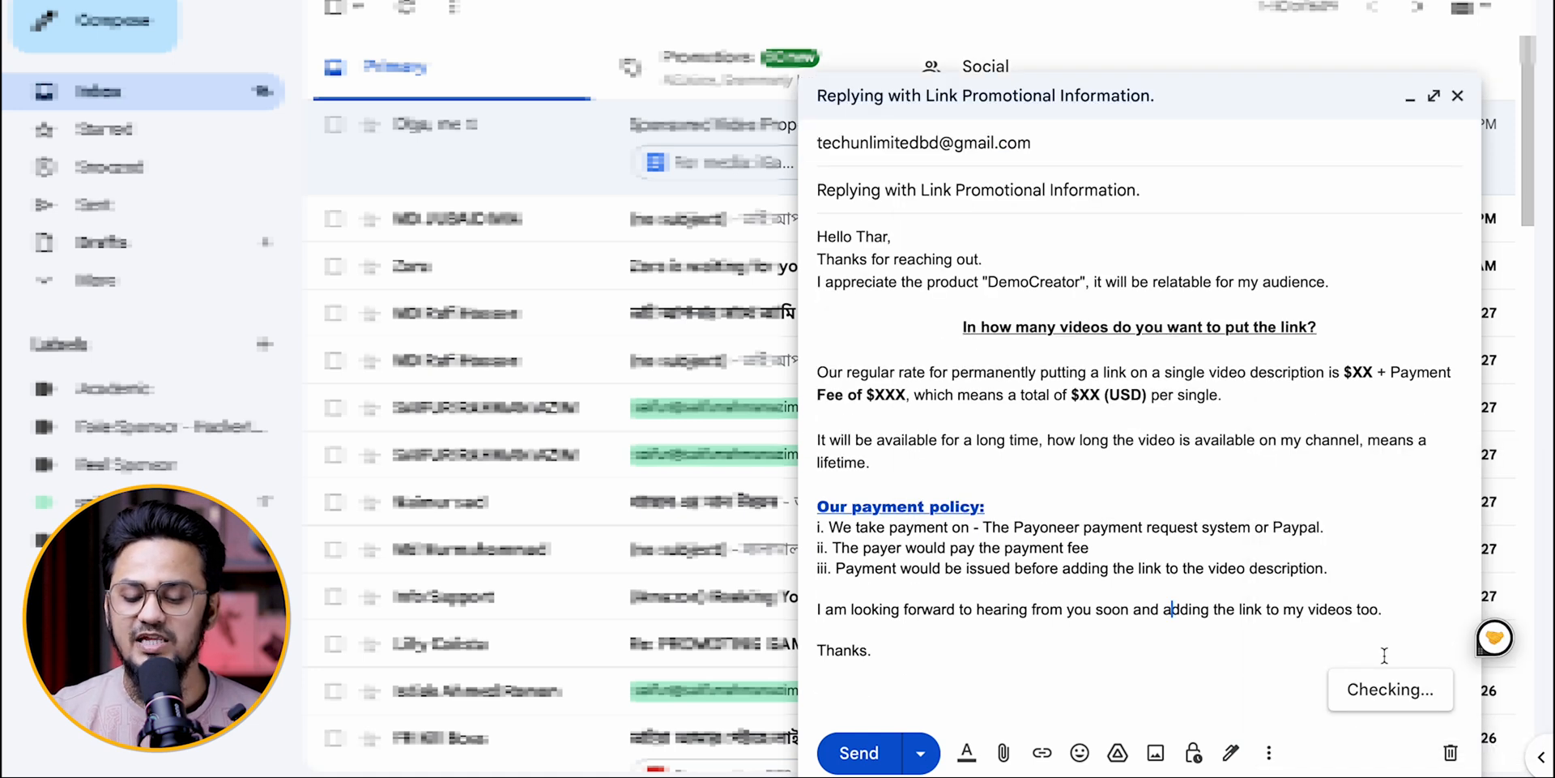
pyautogui.click(1171, 609)
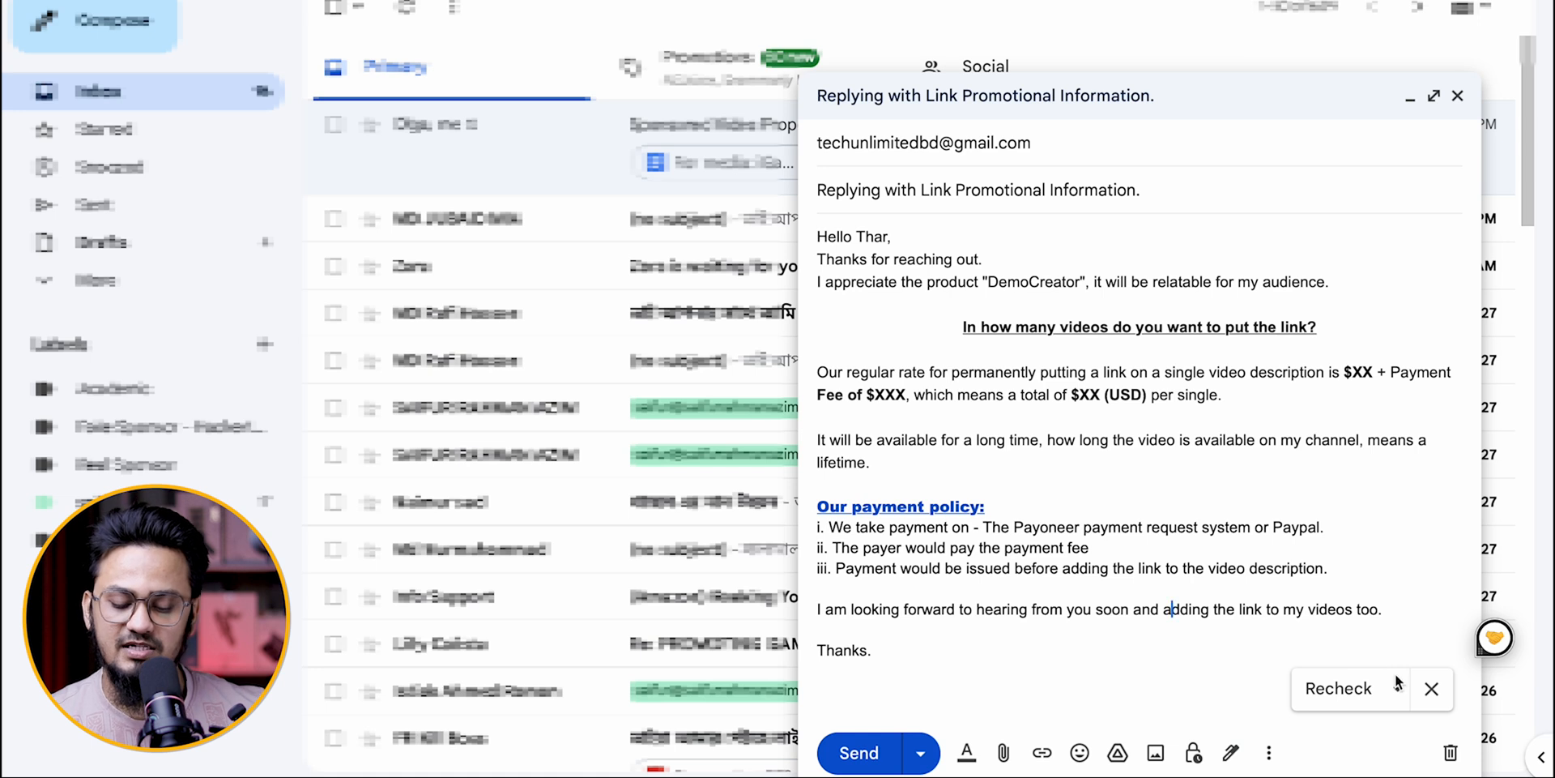
pyautogui.click(1432, 689)
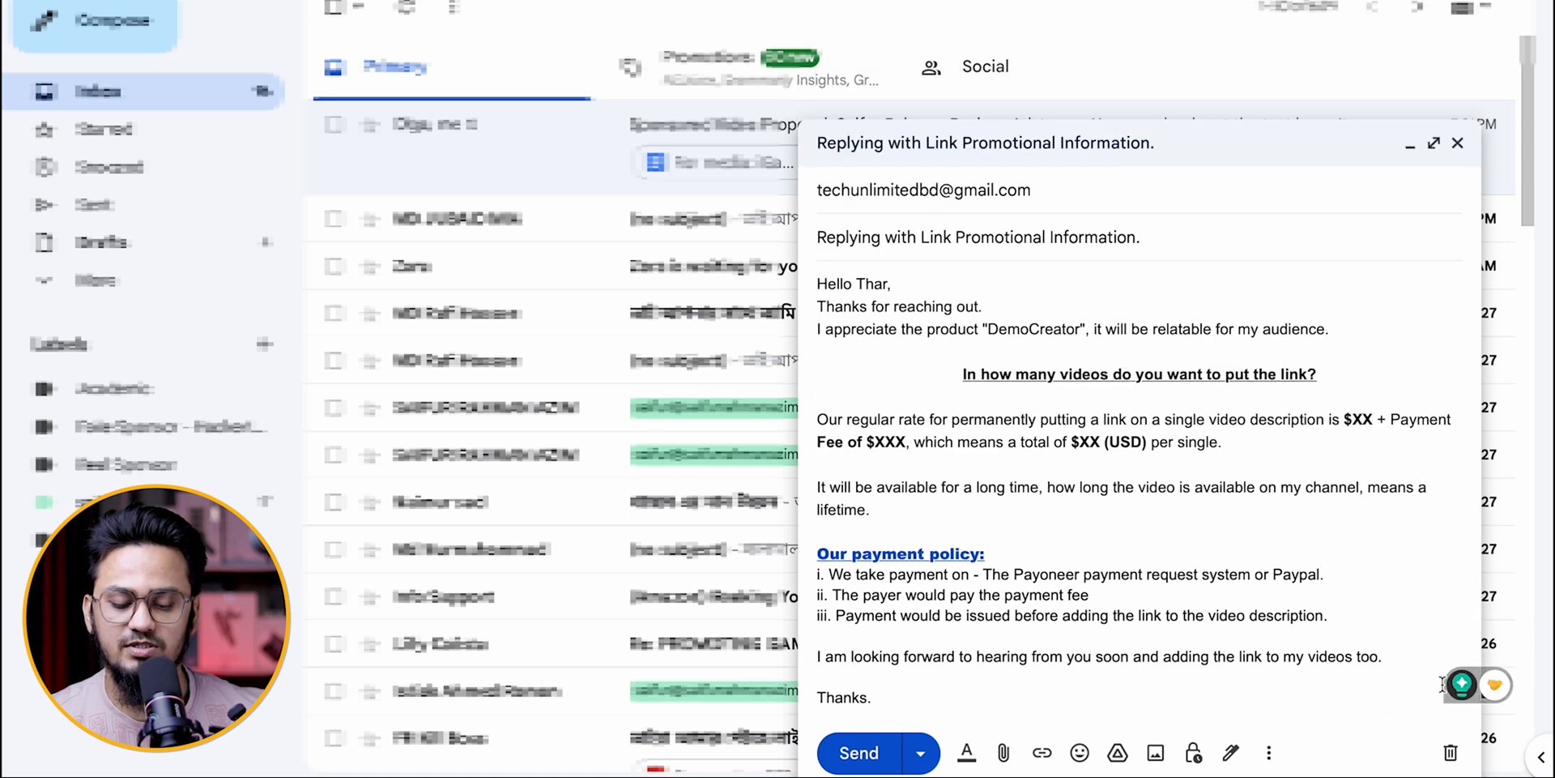
# Step: View the choices for setting up a time to meet and the Schedule send option, applying neither to the email
pyautogui.click(1269, 752)
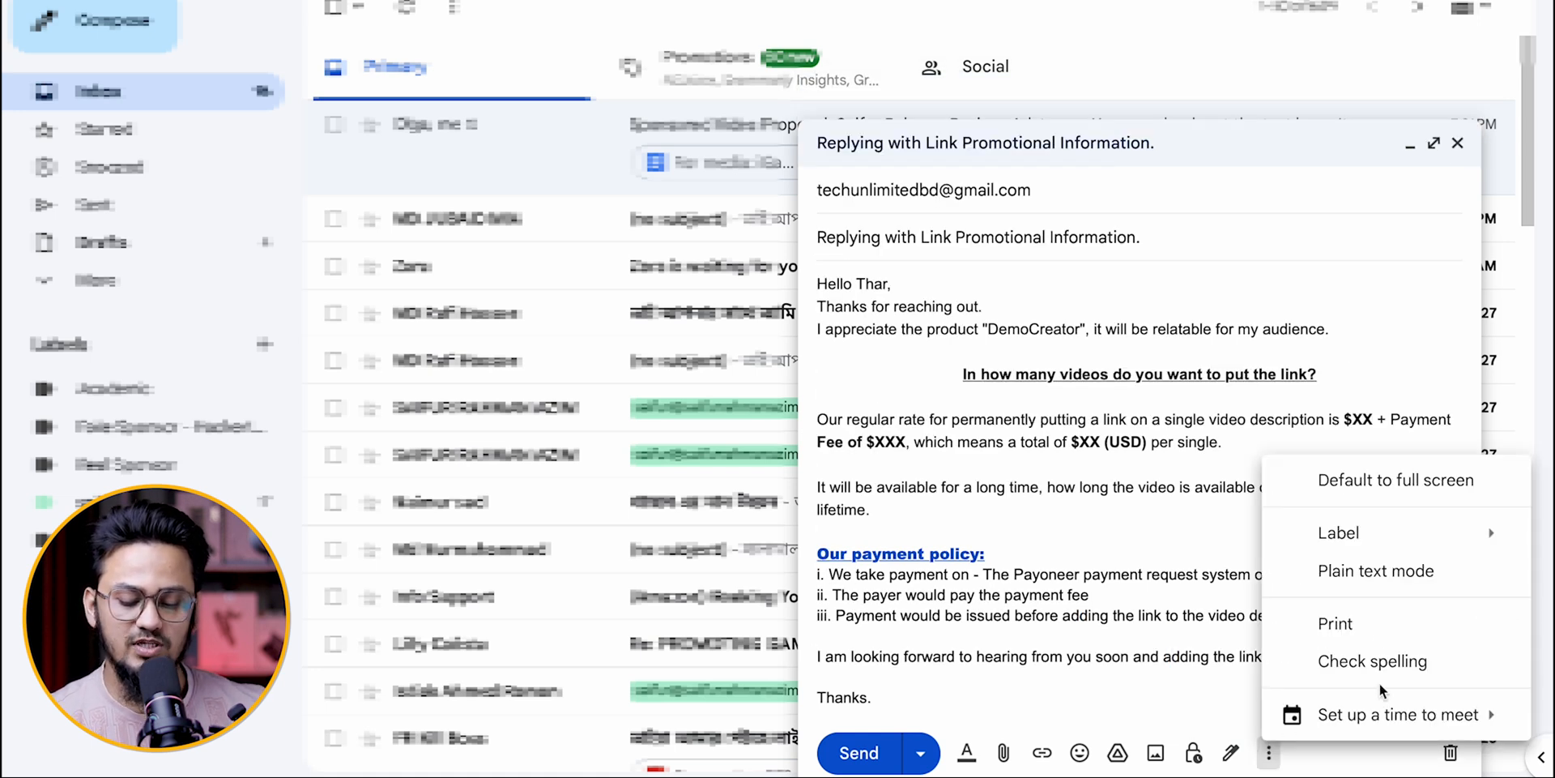
pyautogui.moveTo(1414, 723)
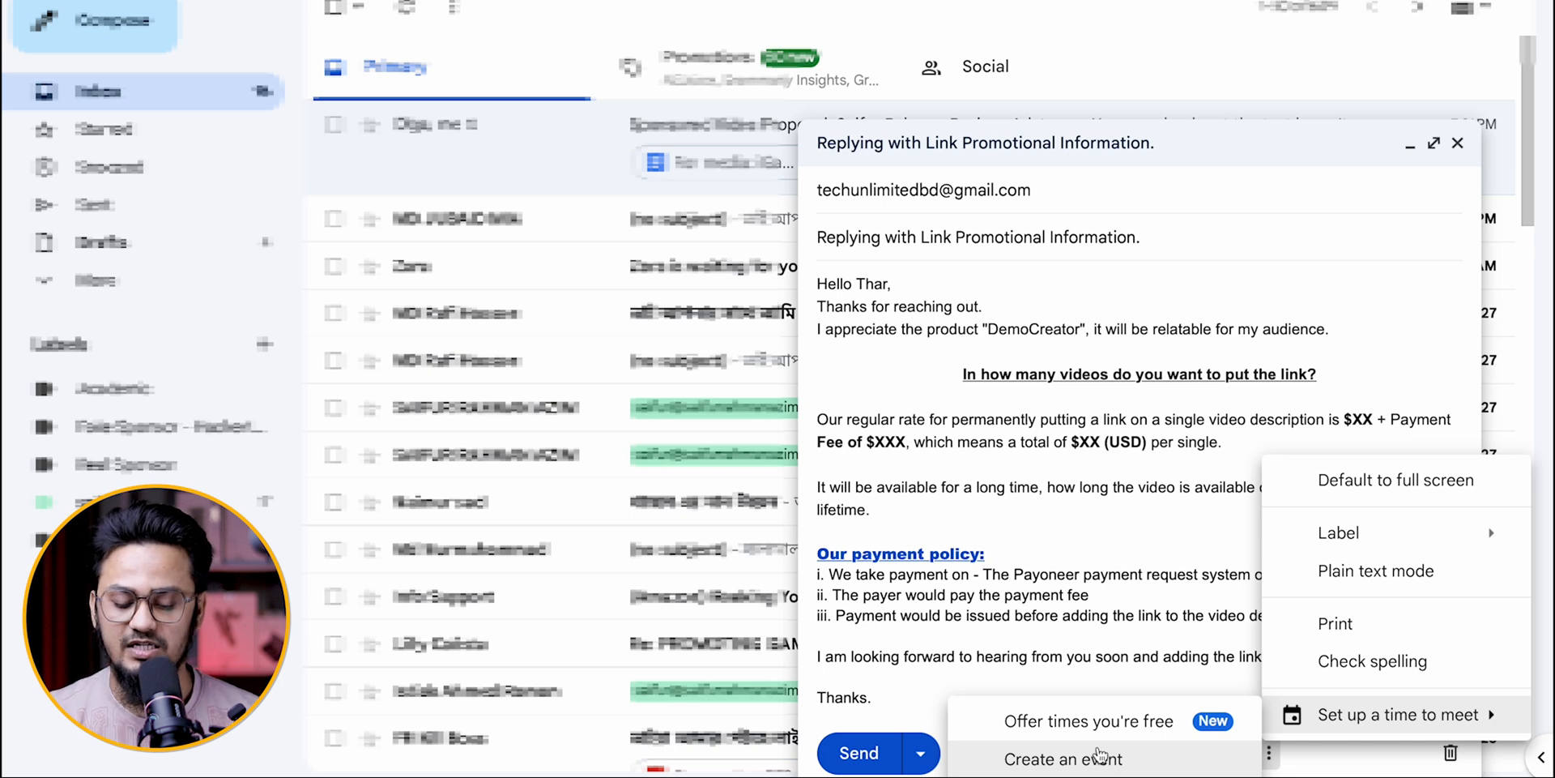
pyautogui.click(1164, 618)
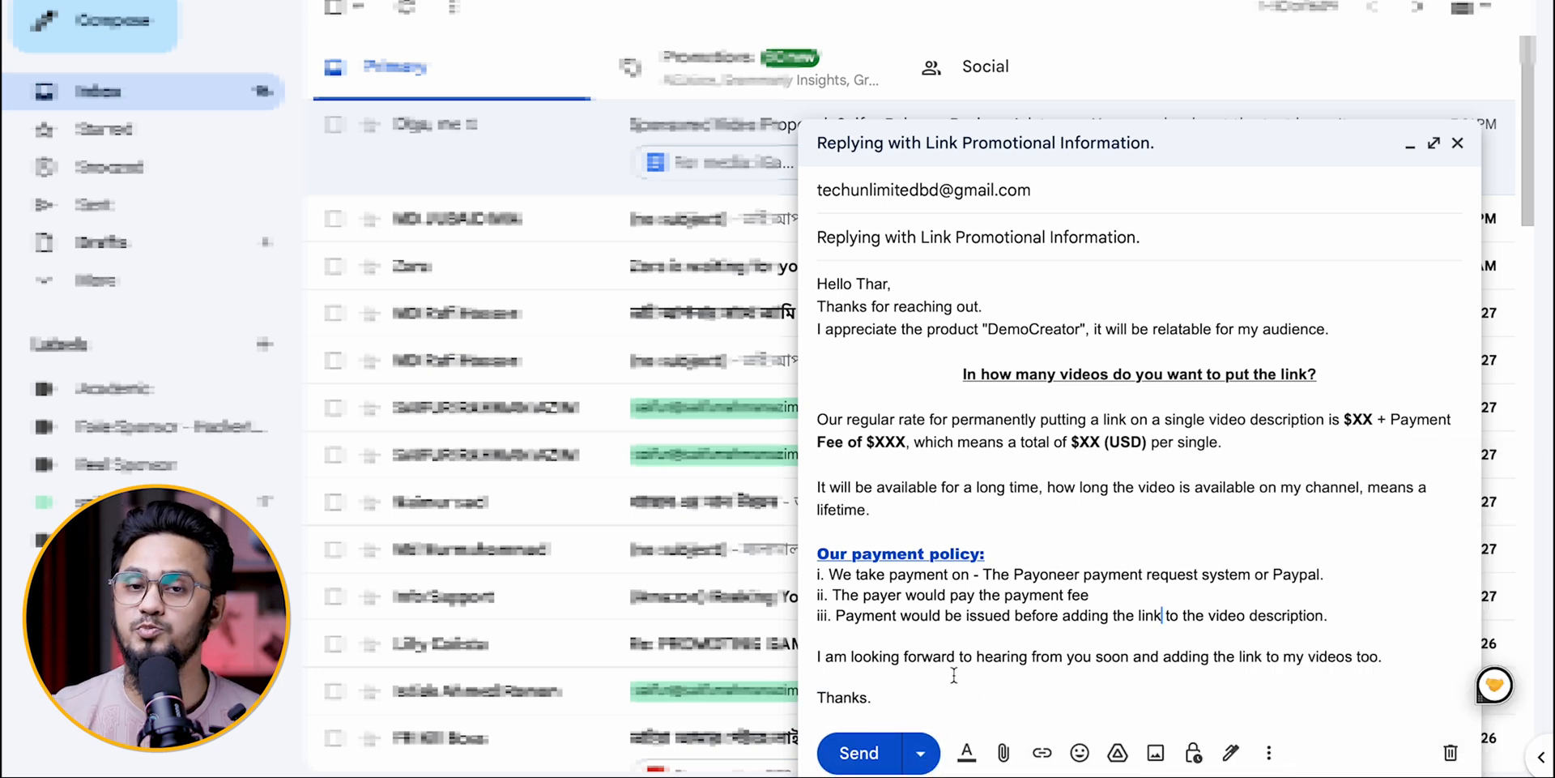
pyautogui.click(921, 753)
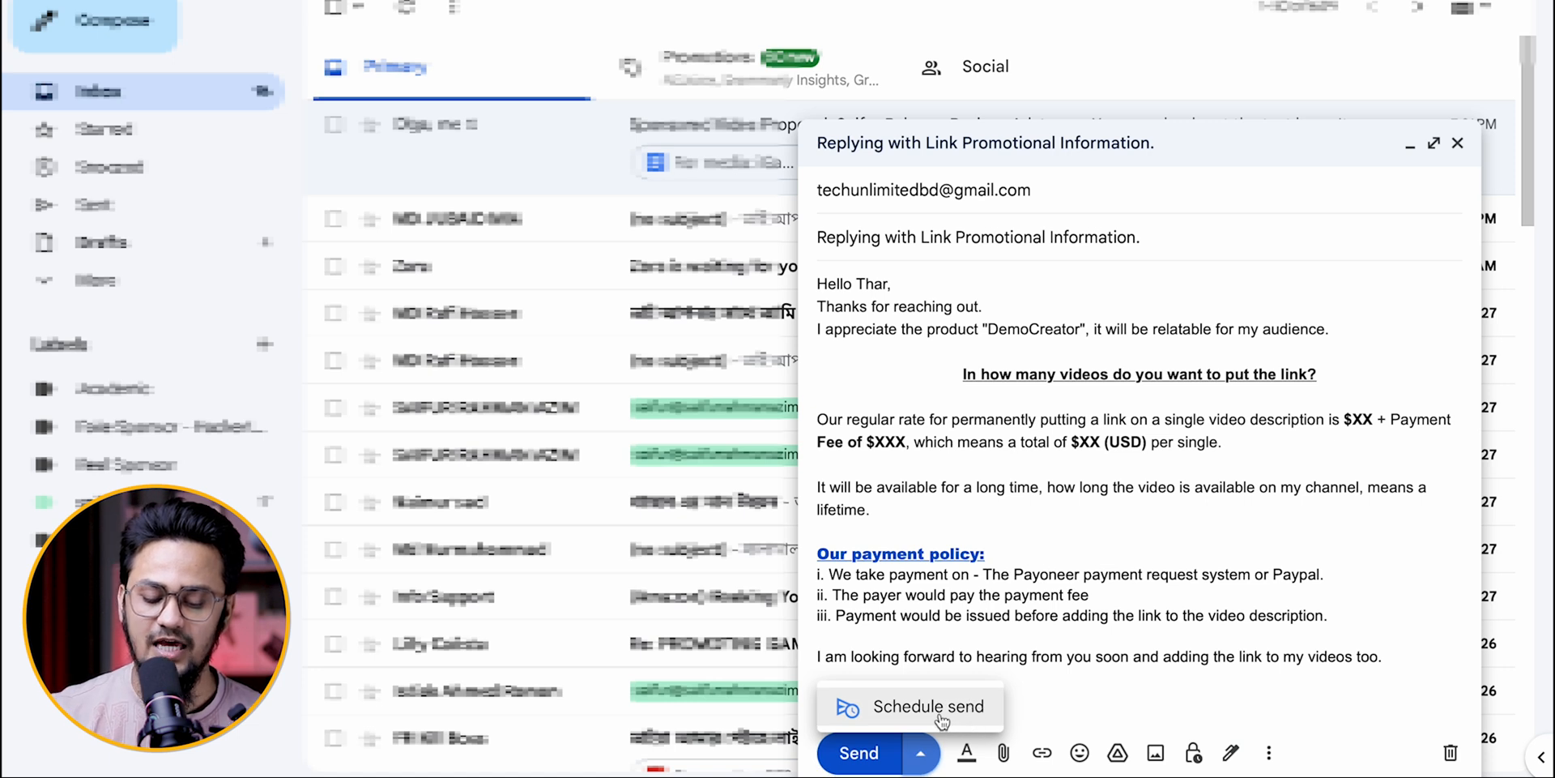
pyautogui.click(1177, 539)
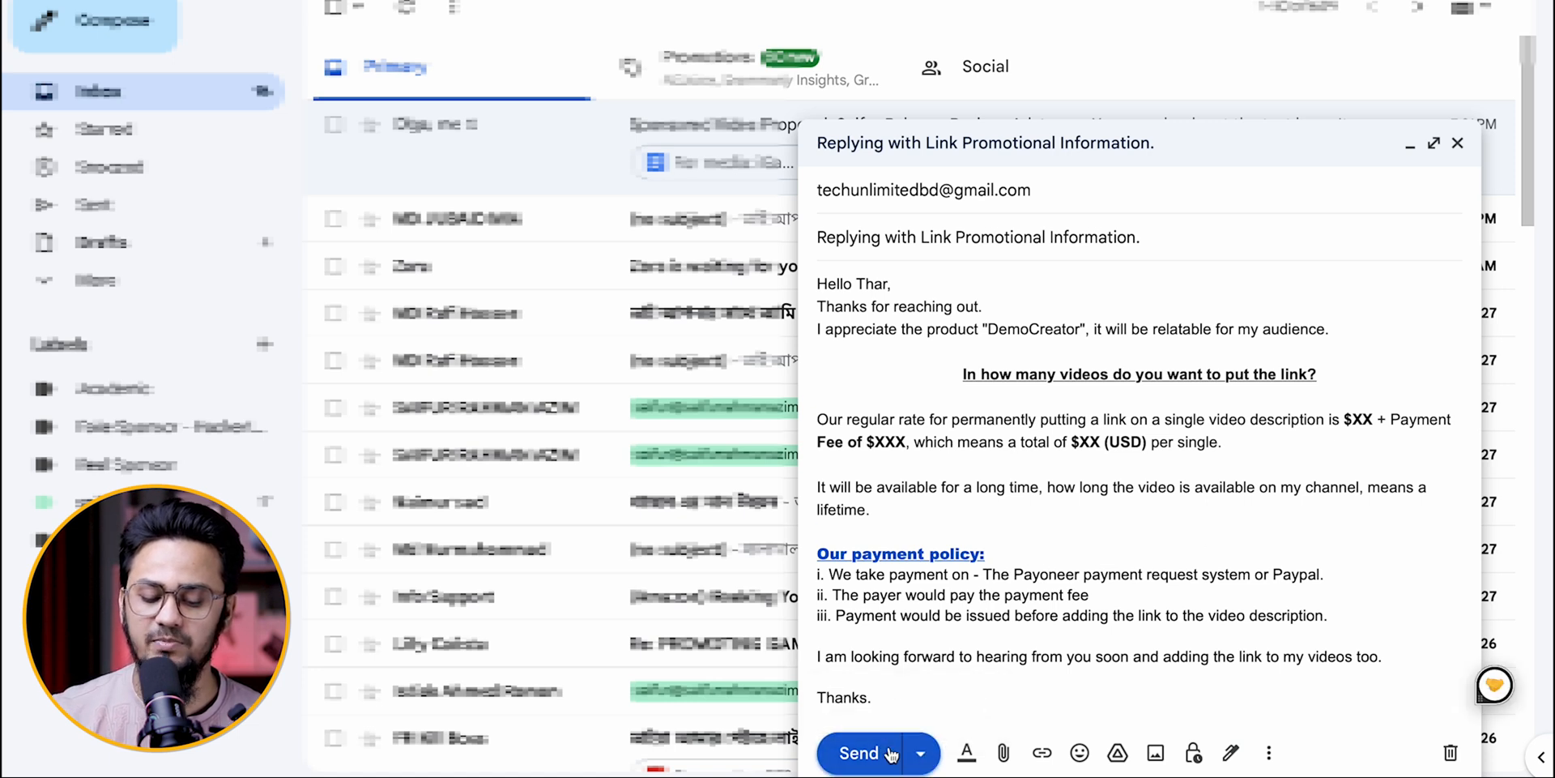